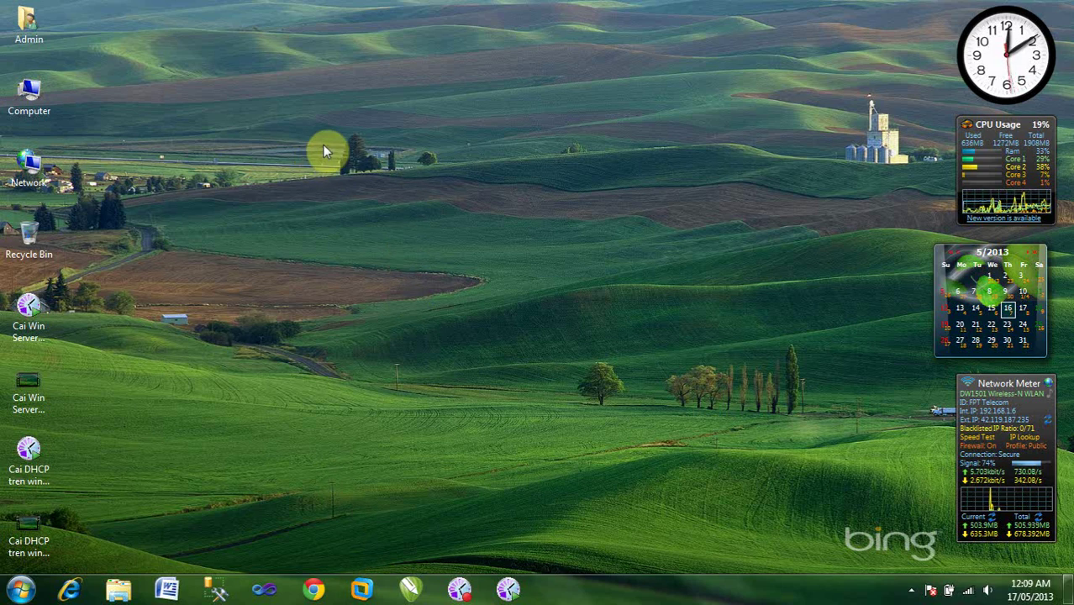
Start the Windows Server 2003 Enterprise Edition and Windows Server 2008 virtual machines in VMware Workstation, booting 2008 with Start Windows Normally
left_click(363, 589)
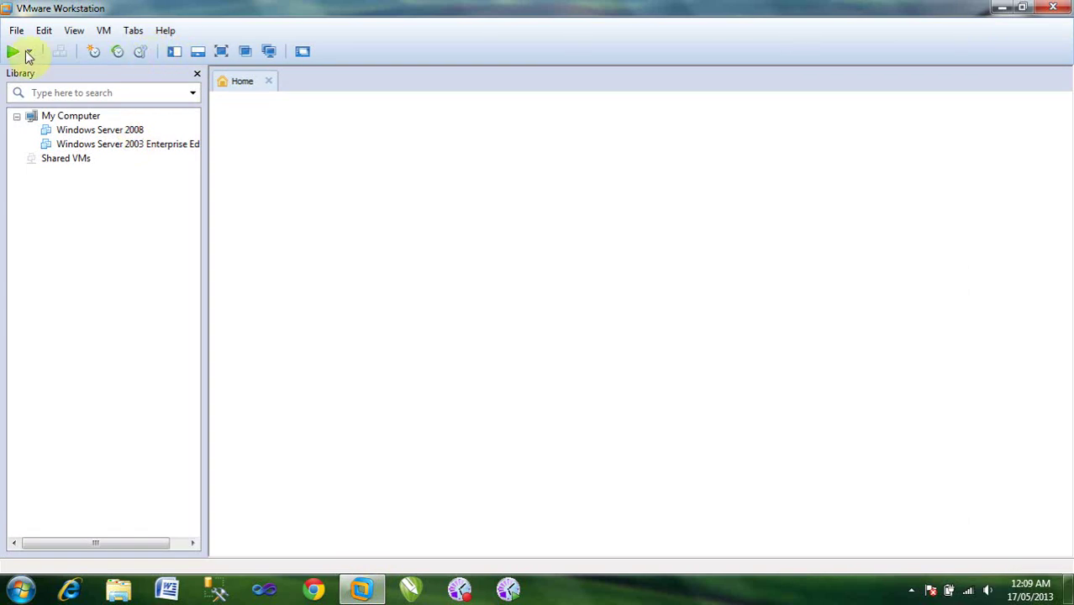
left_click(127, 132)
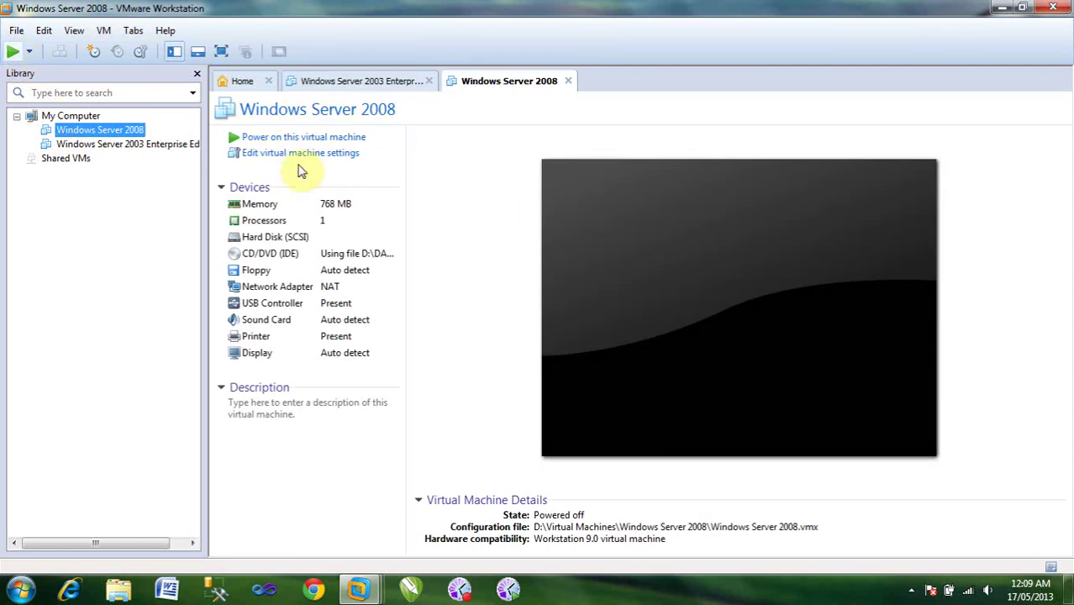
left_click(383, 84)
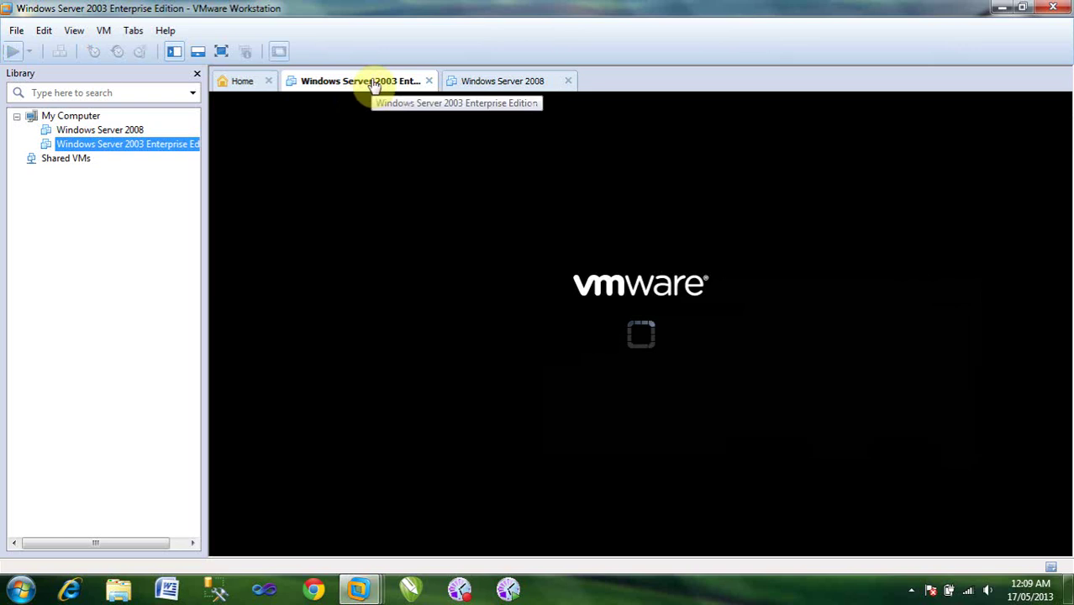
left_click(502, 81)
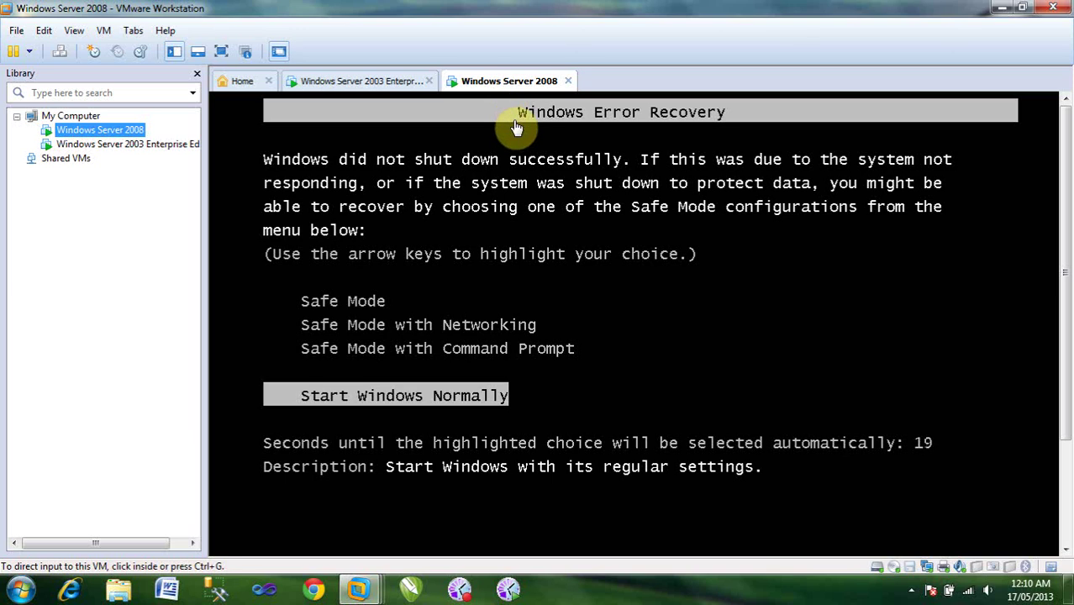
left_click(616, 328)
key("Return")
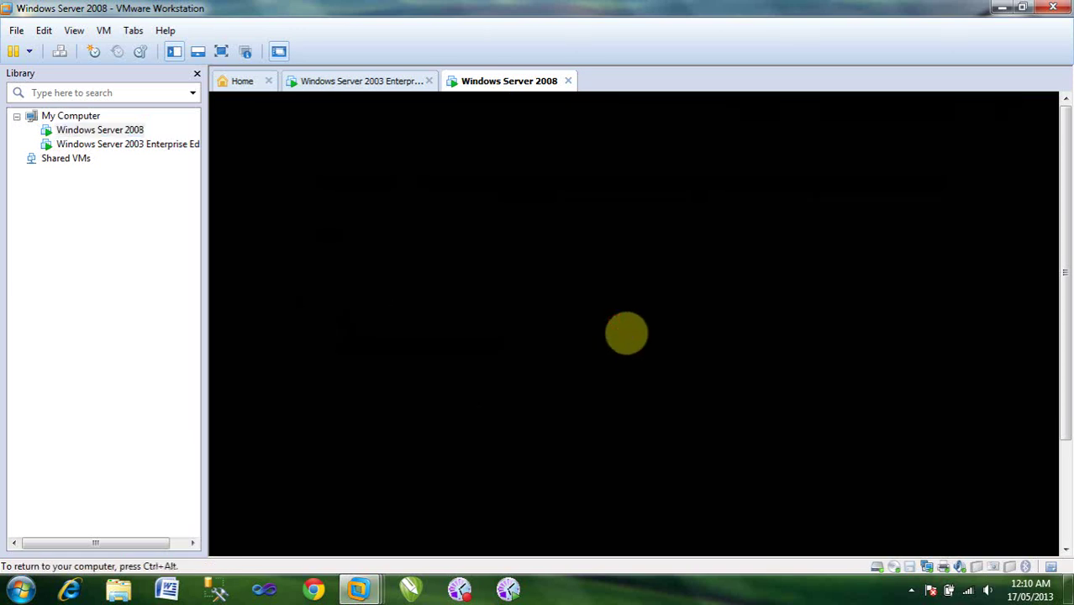
Check the startup progress of the Windows Server 2003 and Windows Server 2008 virtual machines
key("ctrl+alt")
left_click(383, 81)
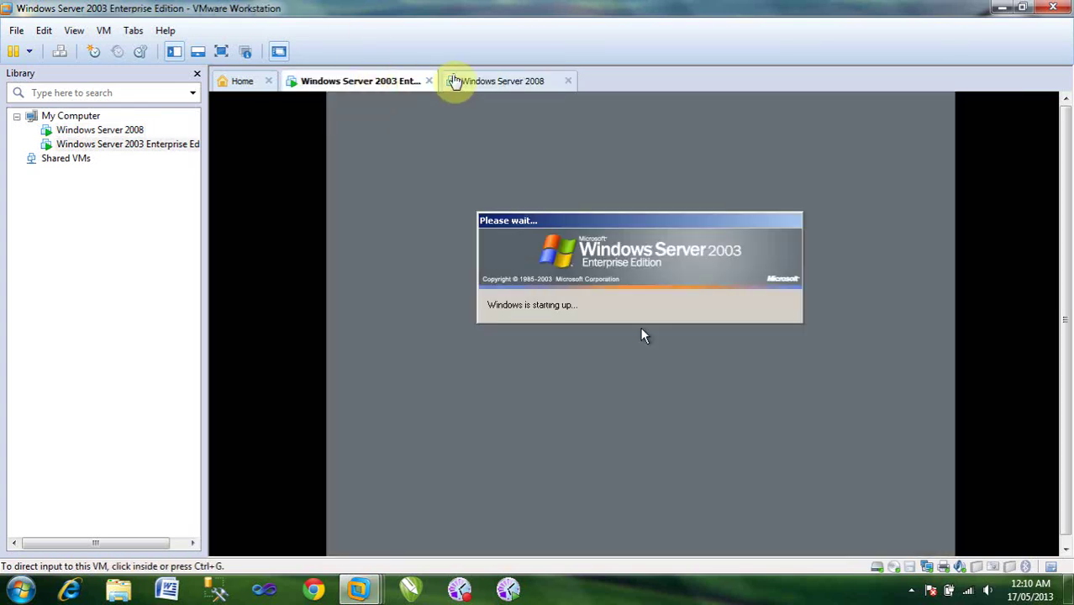
left_click(494, 82)
left_click(391, 82)
left_click(481, 83)
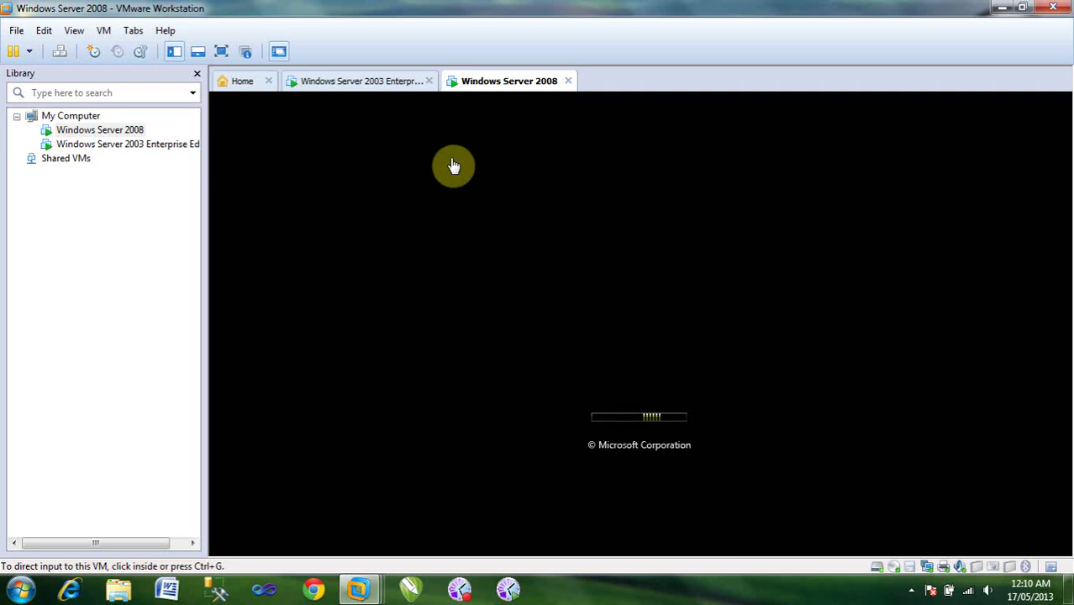
left_click(380, 83)
left_click(479, 80)
left_click(385, 84)
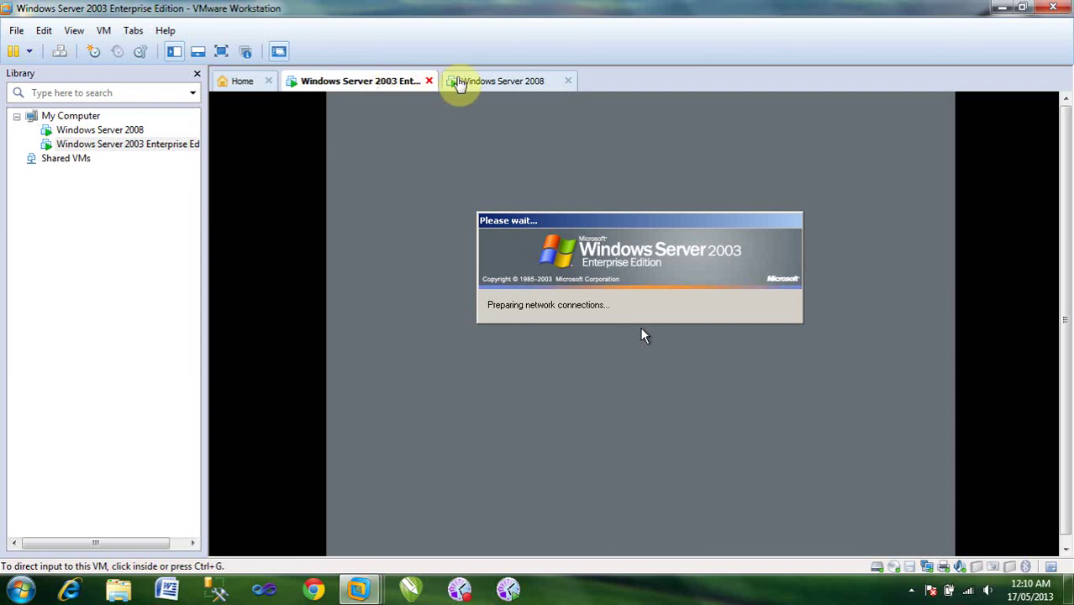
left_click(493, 84)
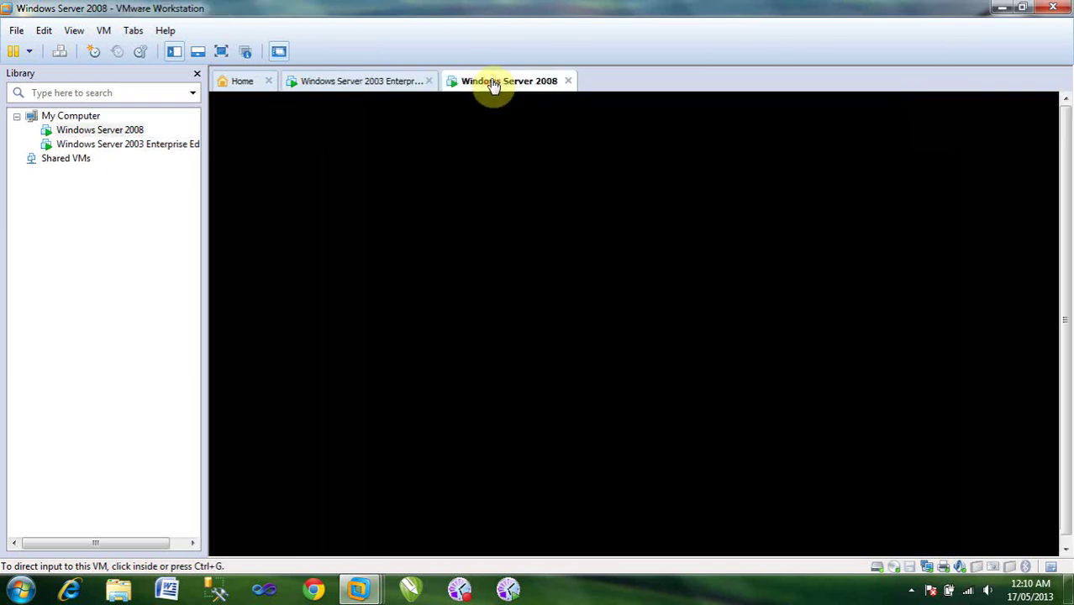
Show the virtual machines in full screen and bring up the Windows Server 2003 machine
left_click(221, 51)
left_click(642, 327)
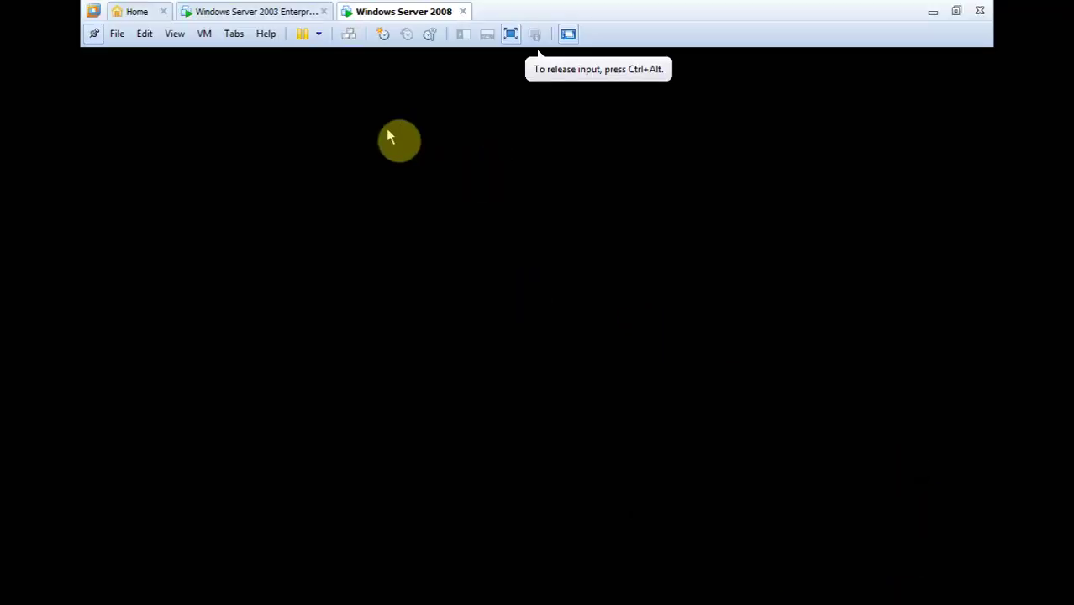
left_click(267, 11)
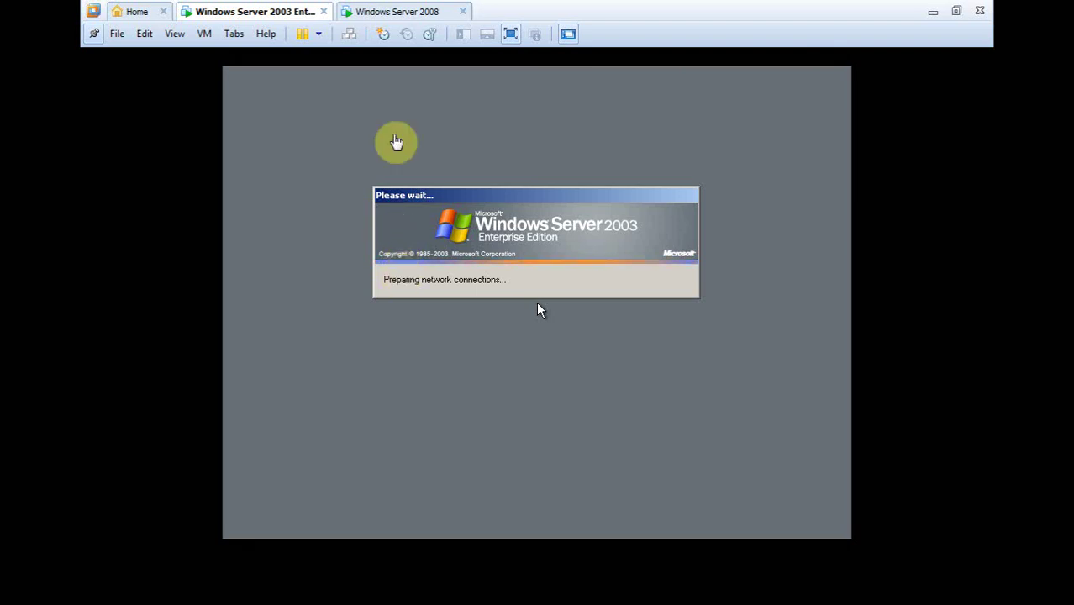
left_click(405, 14)
left_click(284, 13)
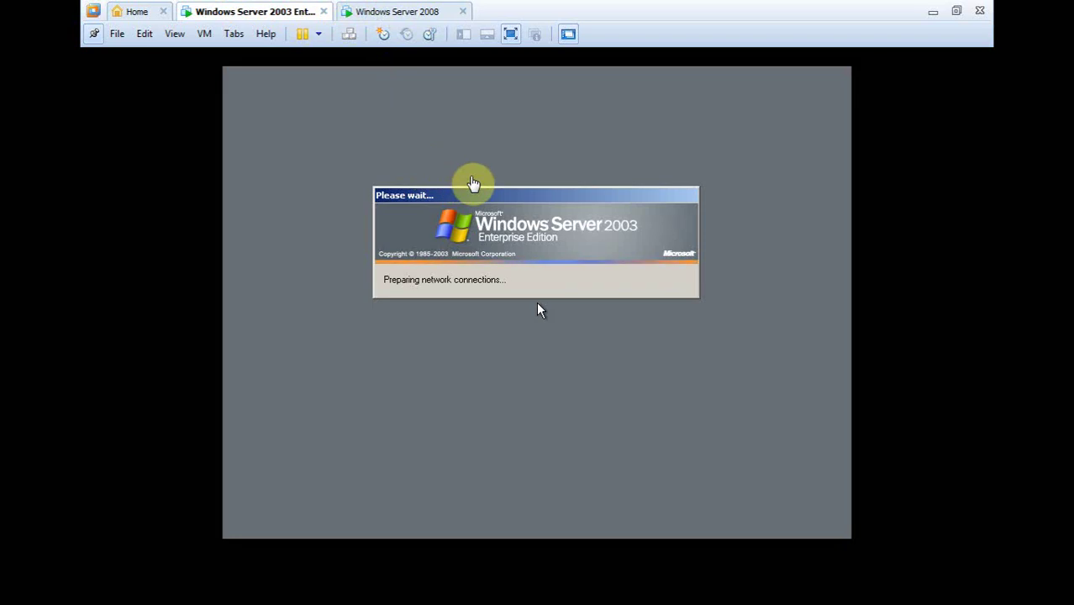
Log on to the Windows Server 2003 machine with the administrator account on SERVER2003 (this computer)
left_click(537, 262)
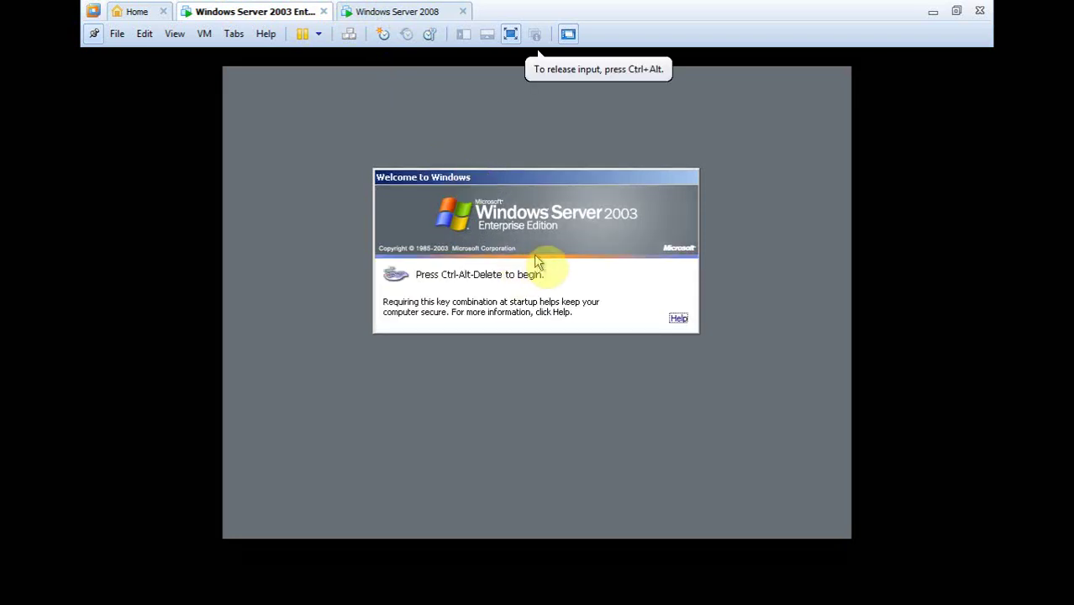
key("ctrl+alt+Insert")
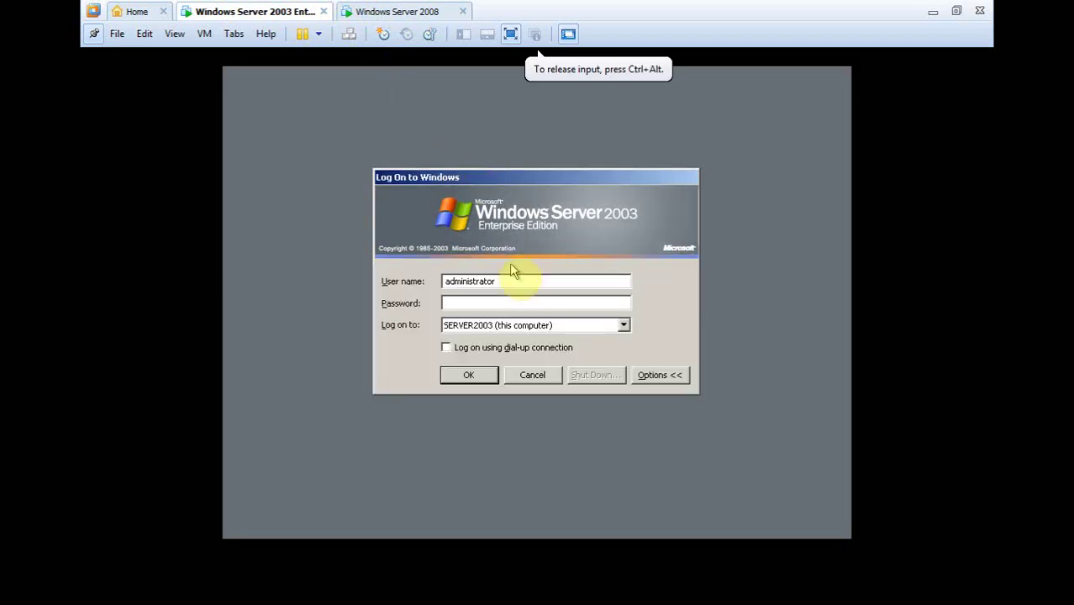
left_click(491, 375)
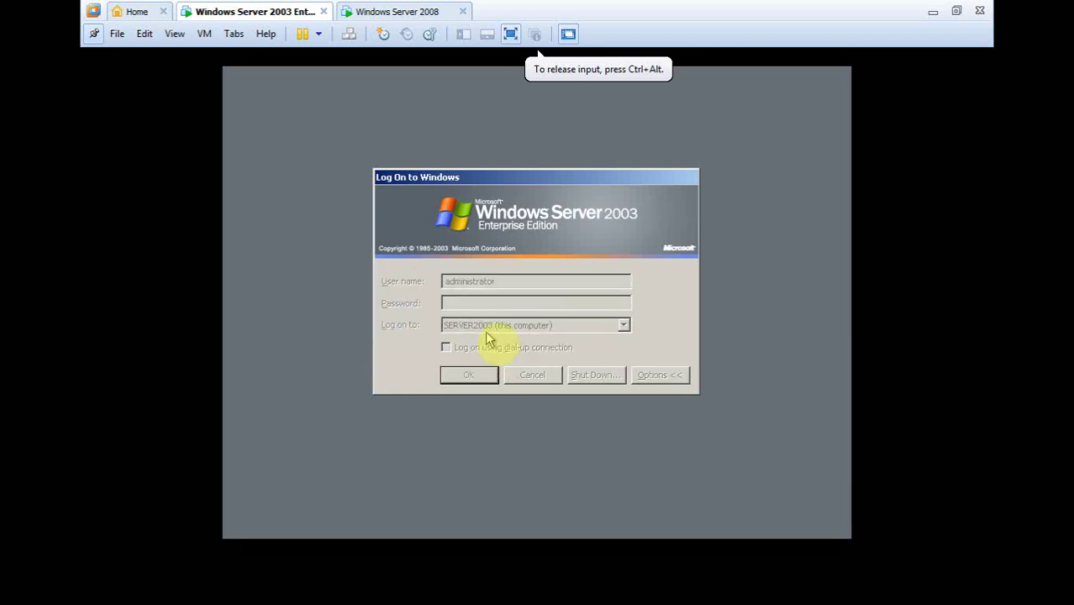
left_click(487, 342)
type("x")
left_click(664, 425)
Switch to the Windows Server 2008 machine and log on as Administrator with the account password
left_click(414, 12)
left_click(498, 242)
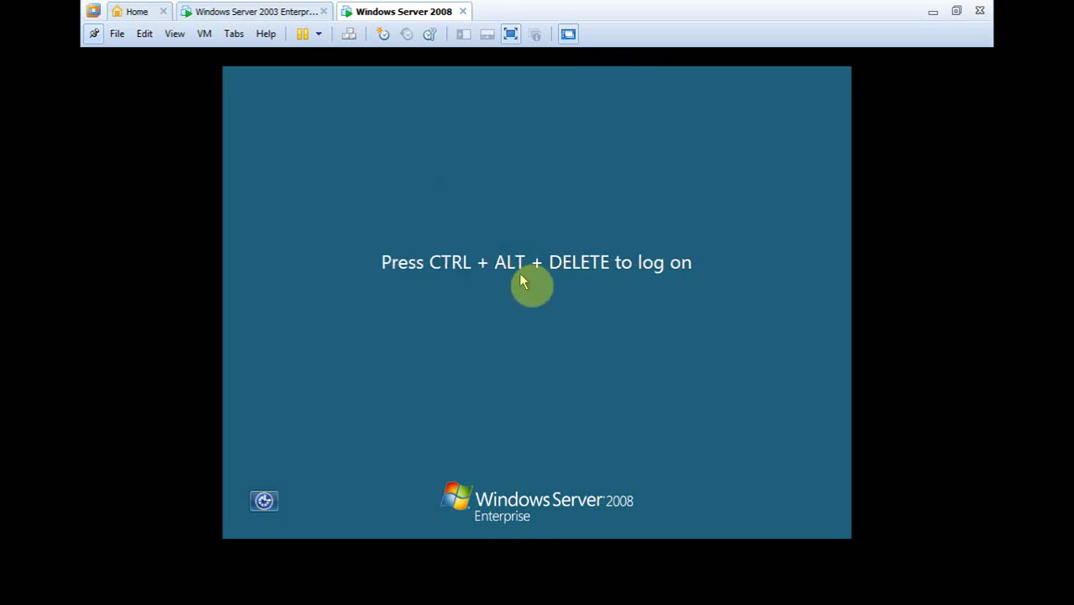
key("ctrl+alt+Insert")
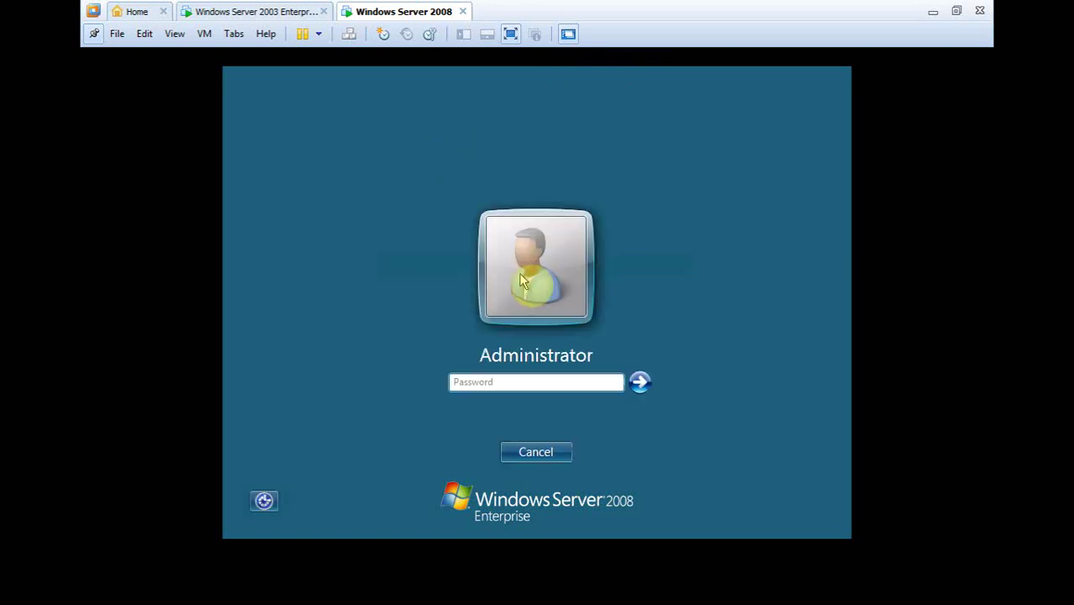
type("***")
key("Return")
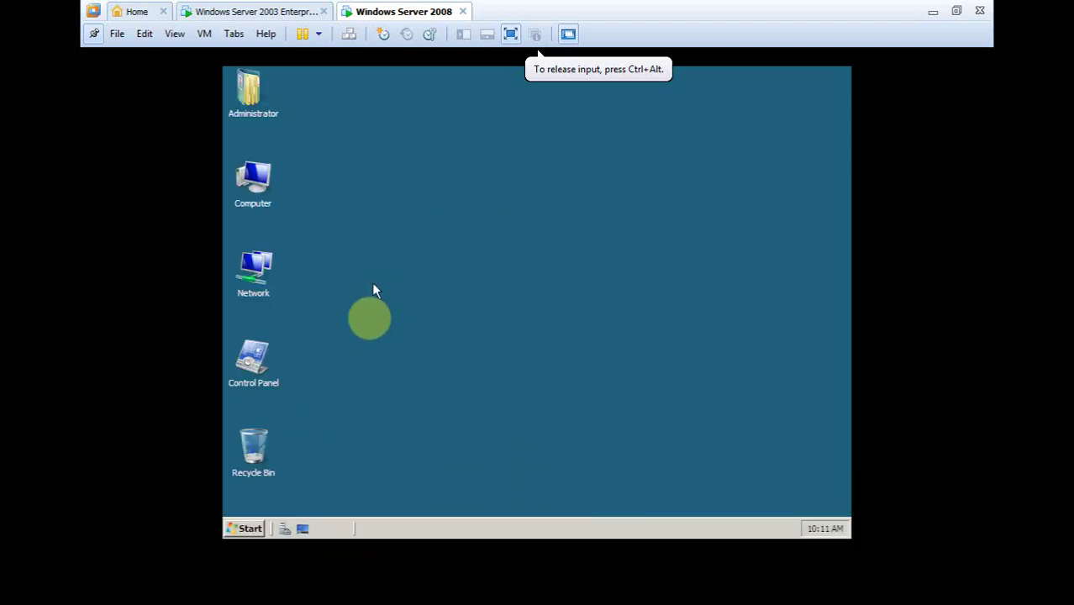
Open Server Manager on the Windows Server 2008 machine
left_click(246, 528)
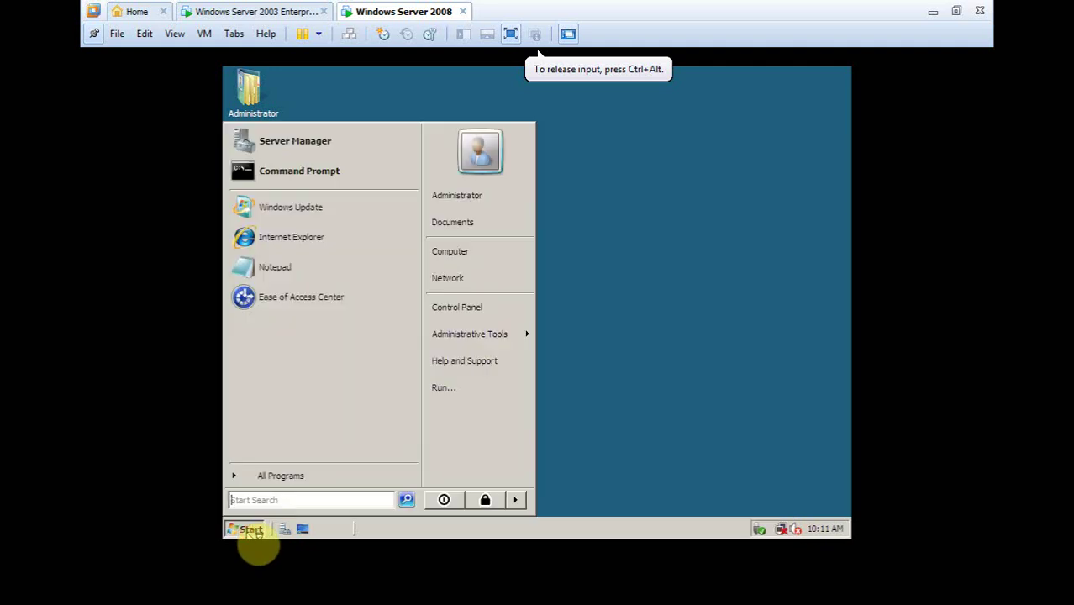
left_click(542, 345)
type("ok")
left_click(539, 406)
left_click(250, 528)
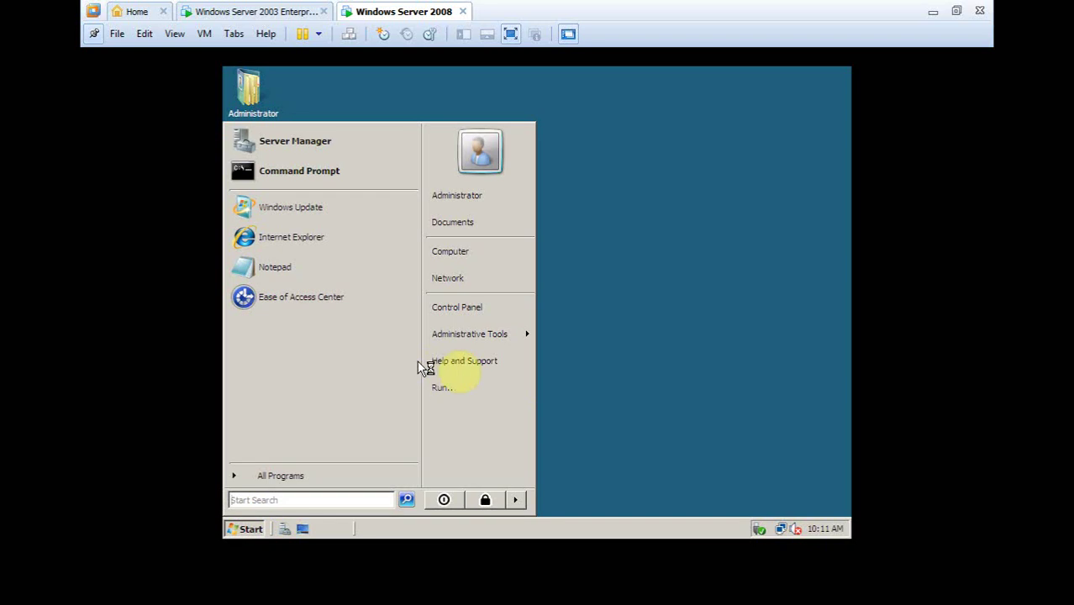
left_click(270, 143)
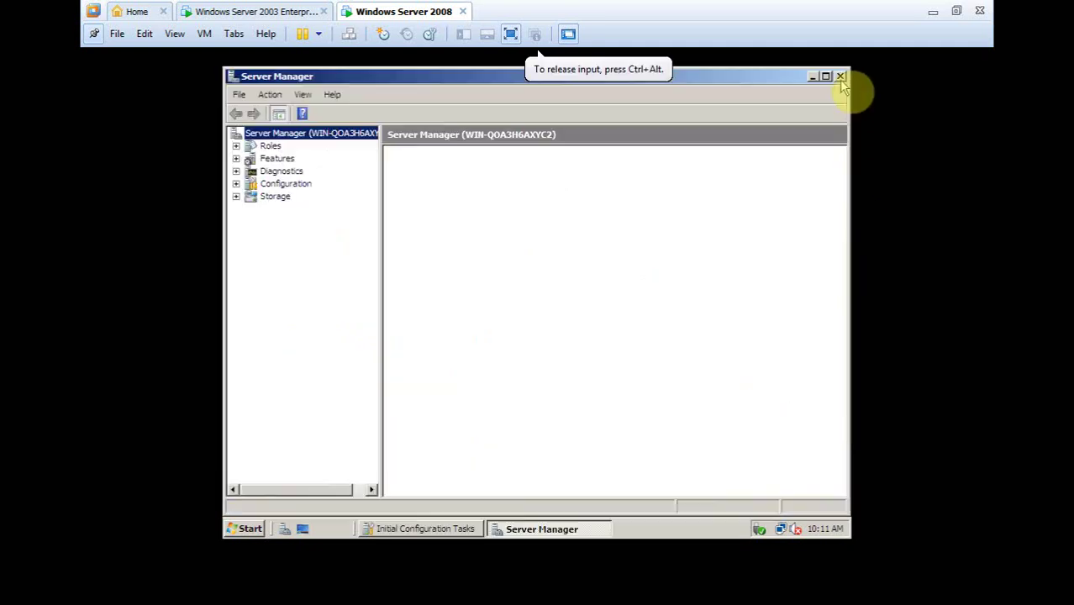
Add the DNS Server role with the Add Roles Wizard and start its installation
left_click(268, 147)
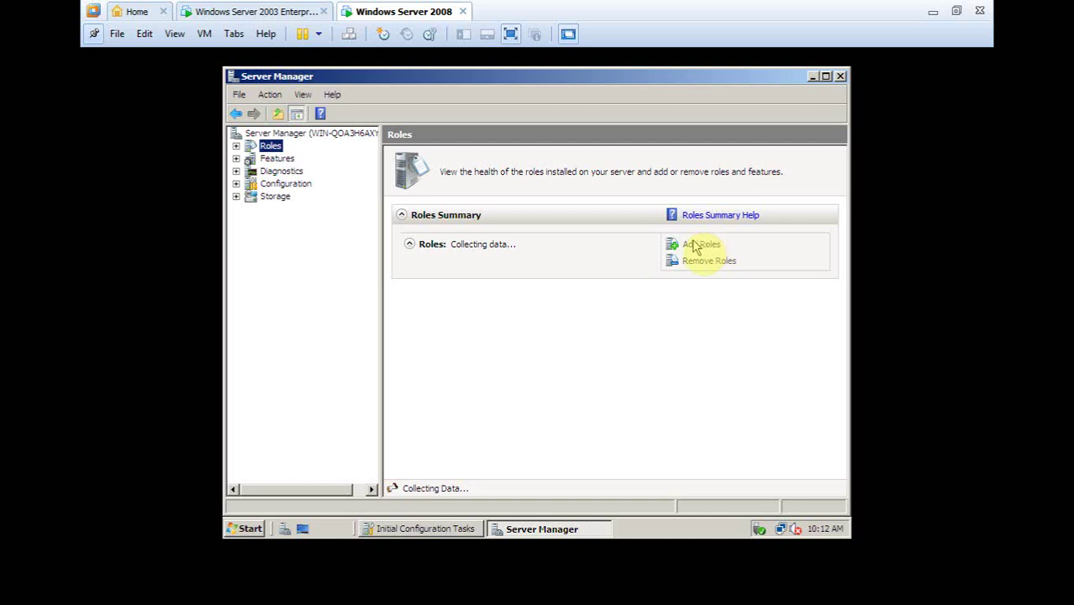
left_click(704, 245)
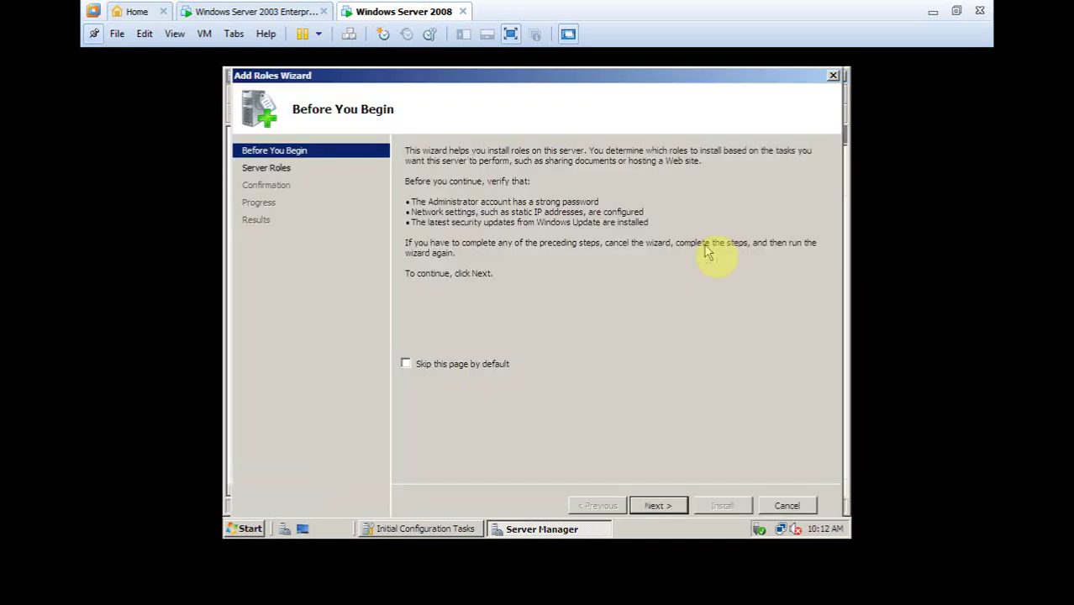
left_click(655, 505)
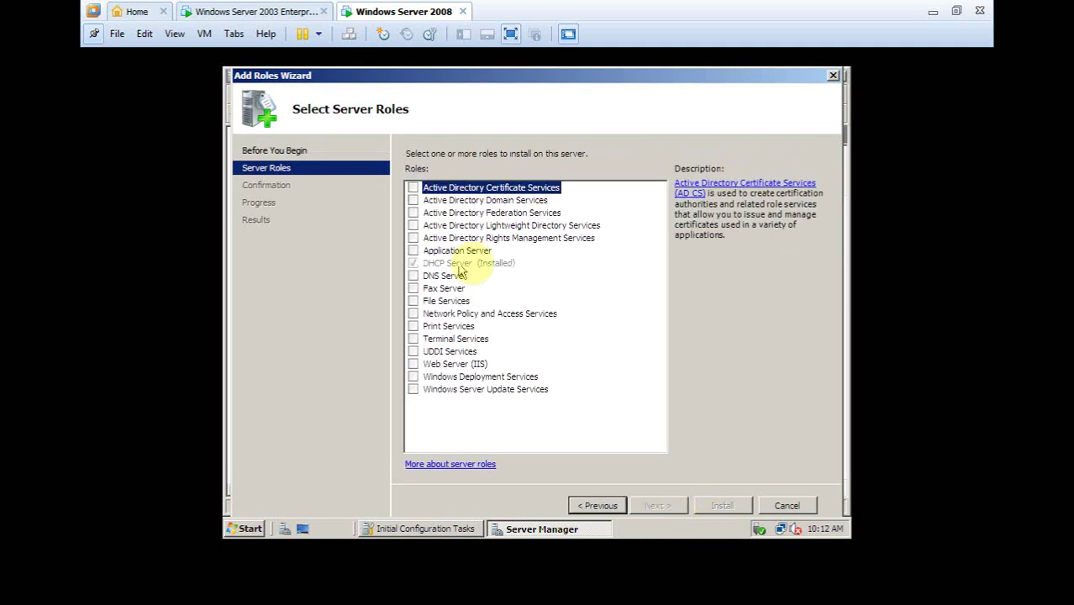
left_click(413, 277)
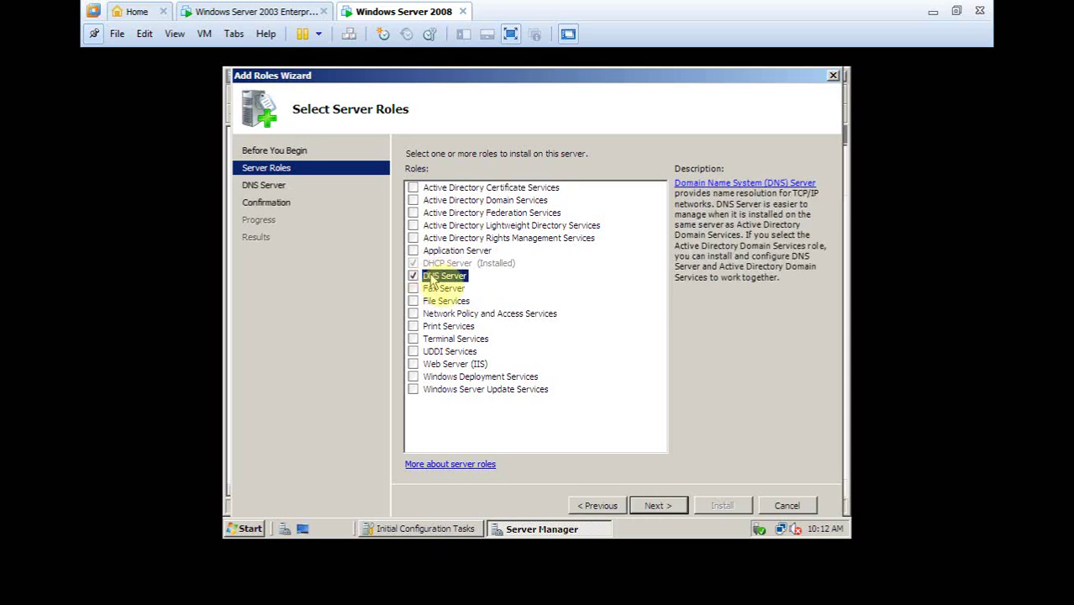
left_click(664, 505)
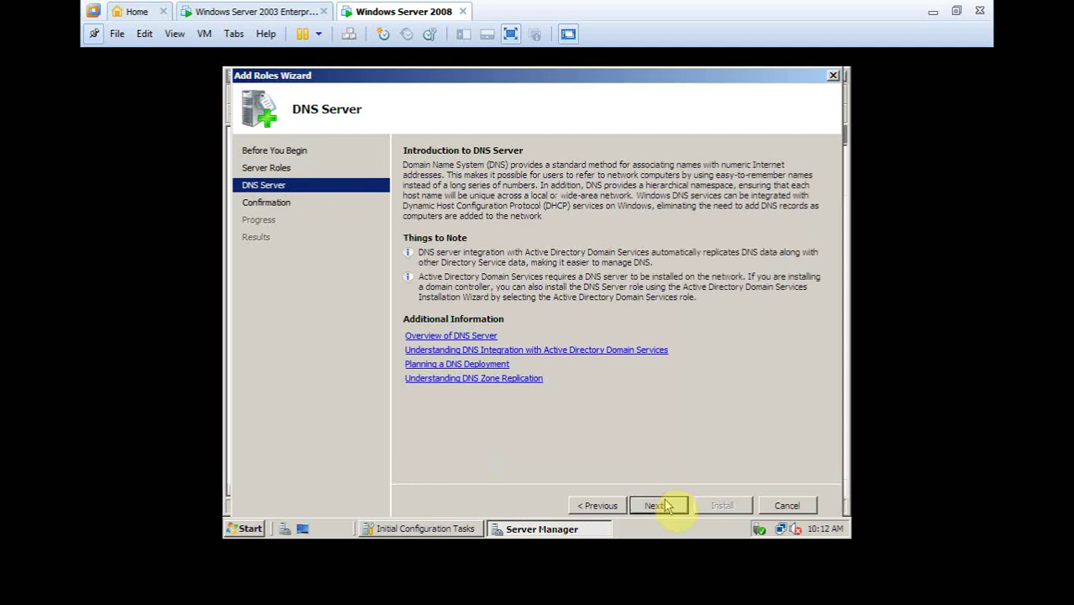
left_click(664, 505)
left_click(721, 505)
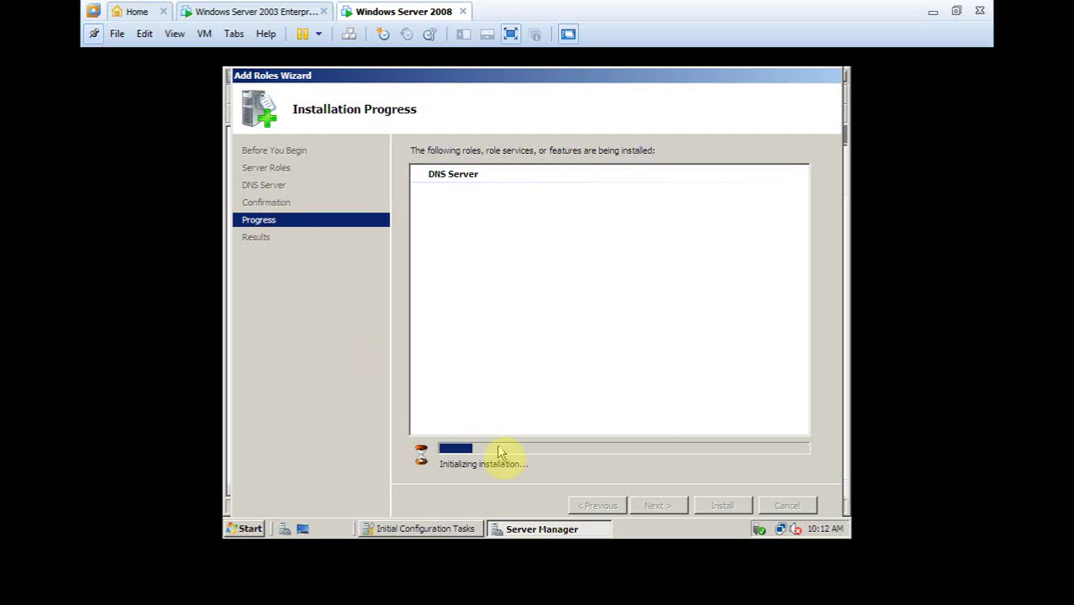
left_click(463, 244)
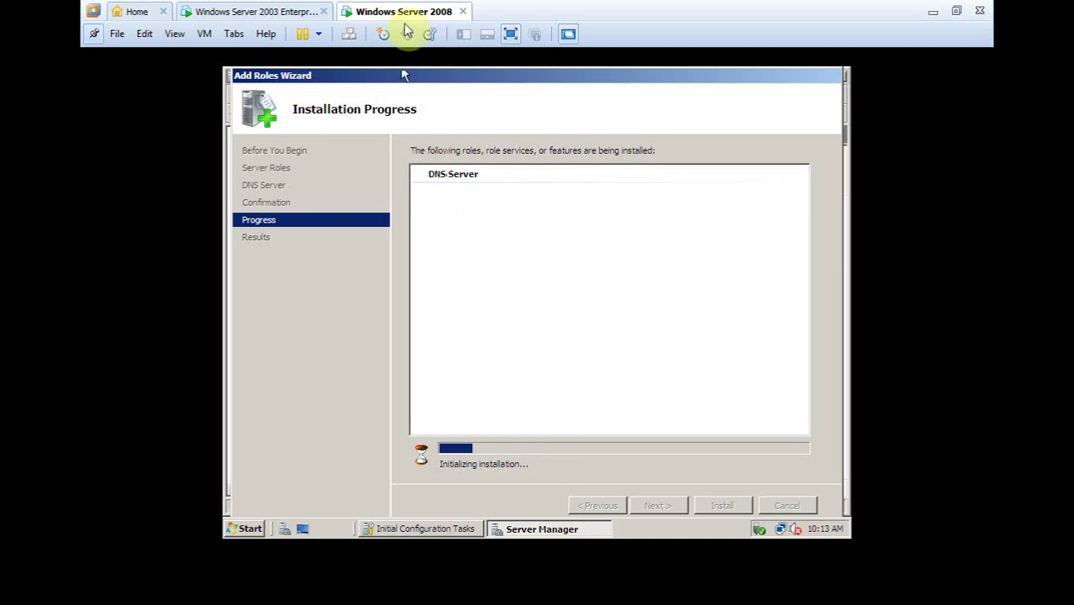
left_click(355, 137)
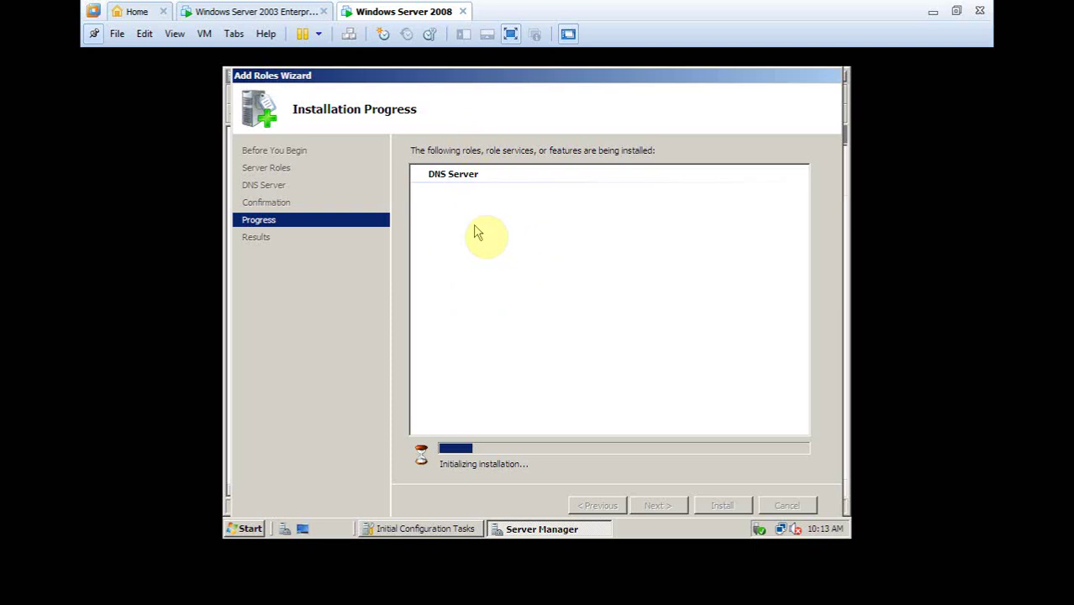
left_click(451, 188)
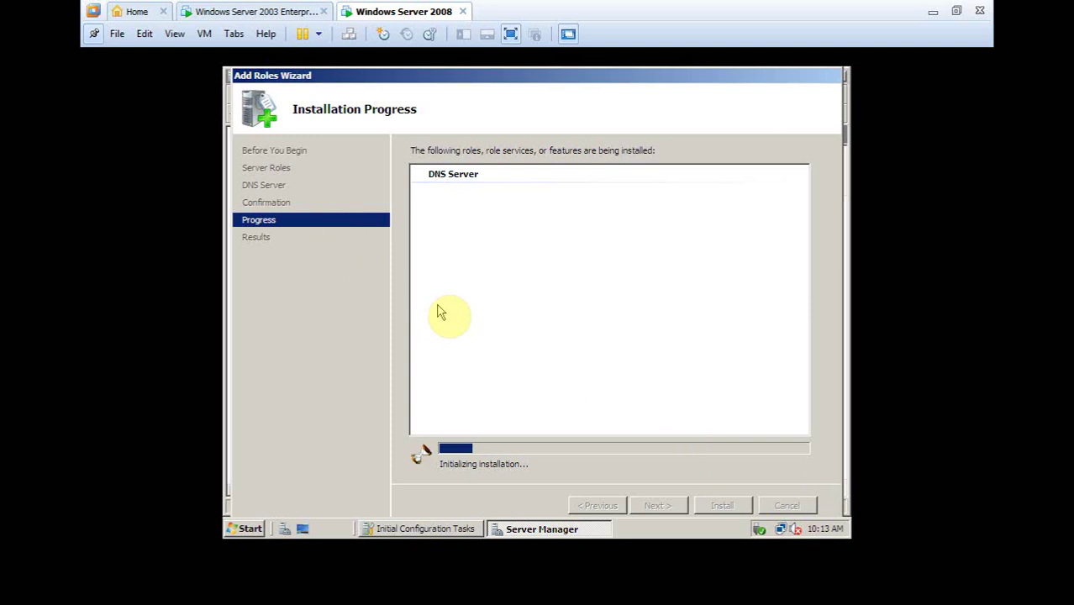
left_click(285, 12)
left_click(359, 11)
left_click(557, 259)
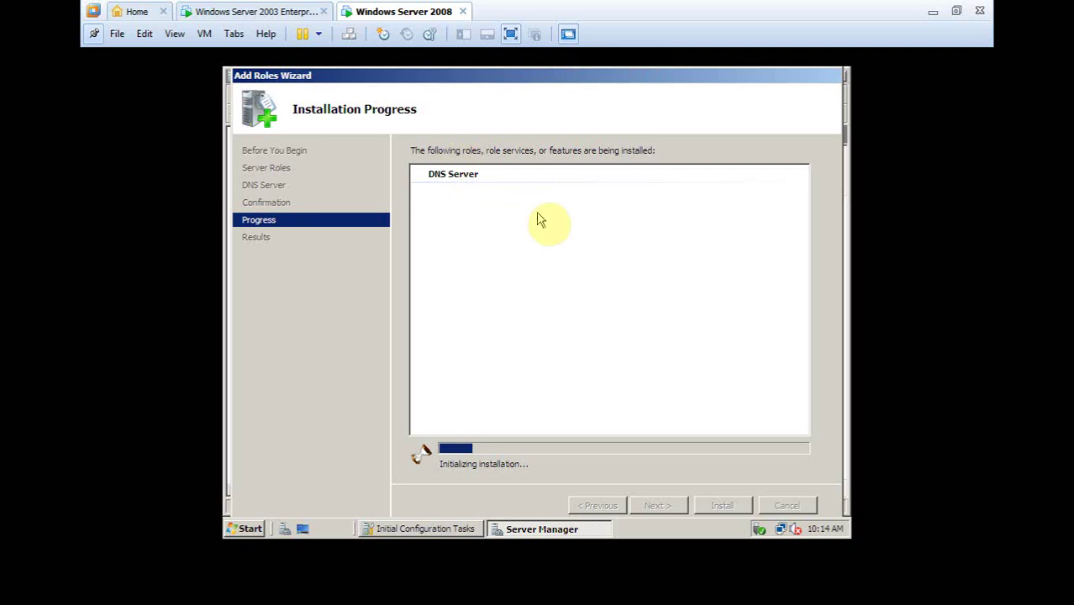
left_click(418, 68)
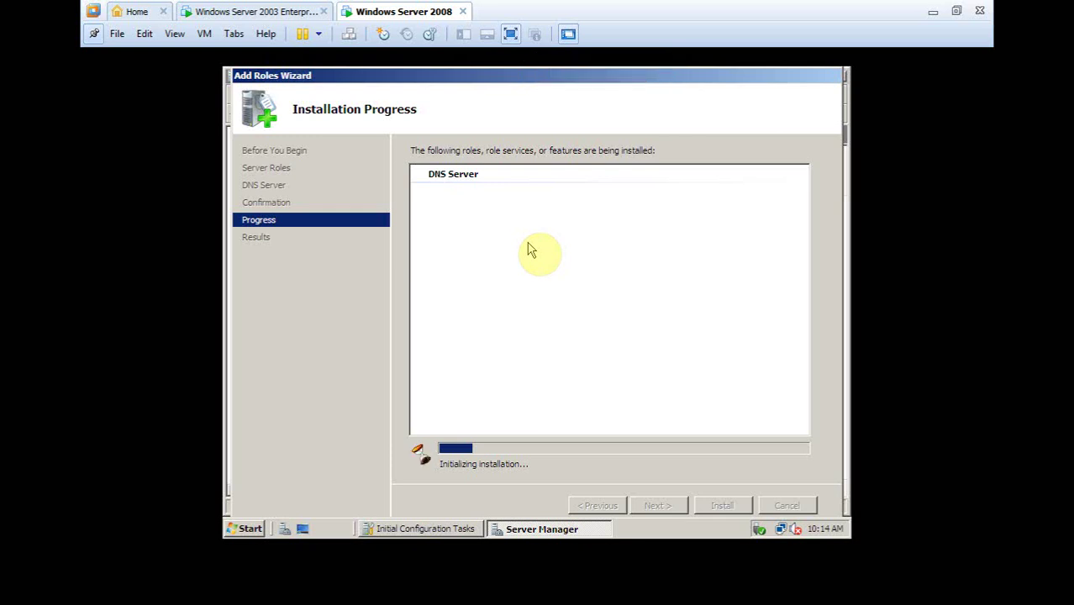
left_click(430, 130)
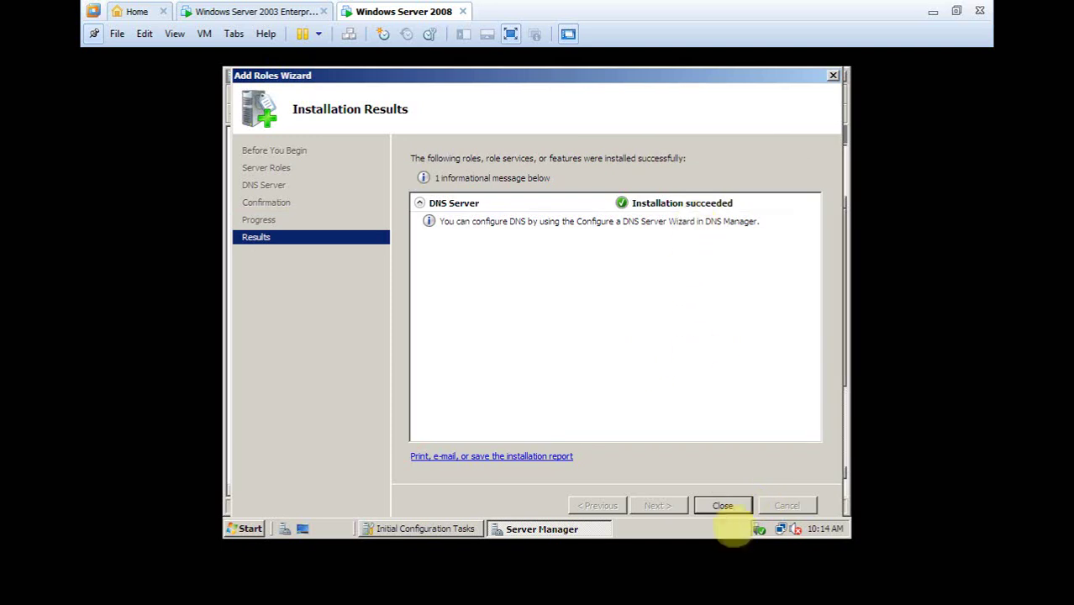
Close the finished Add Roles Wizard, Server Manager and the Initial Configuration Tasks window
left_click(724, 505)
left_click(840, 75)
left_click(842, 73)
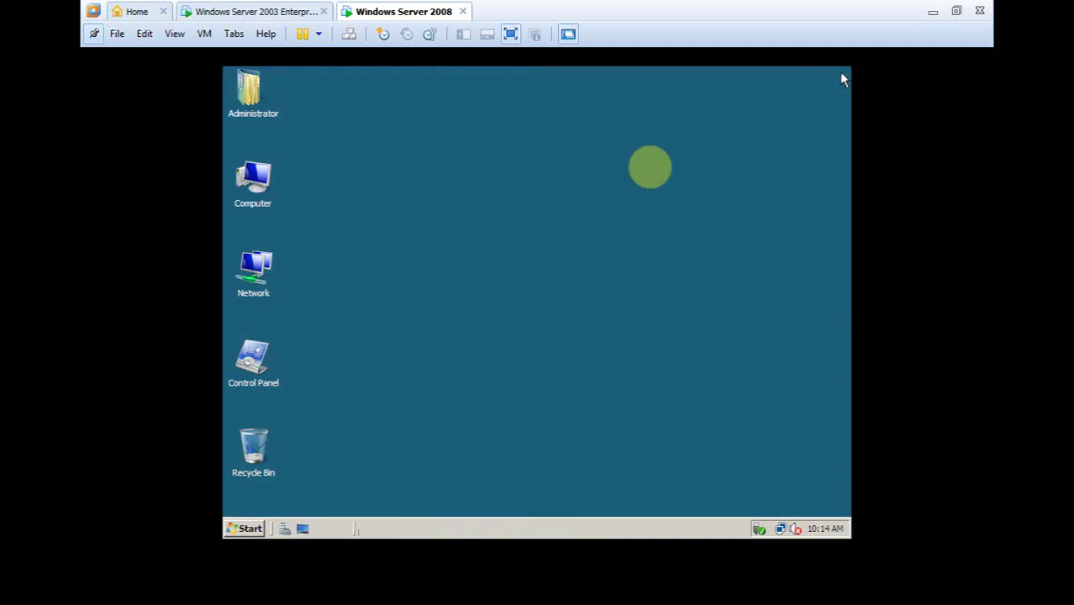
left_click(842, 80)
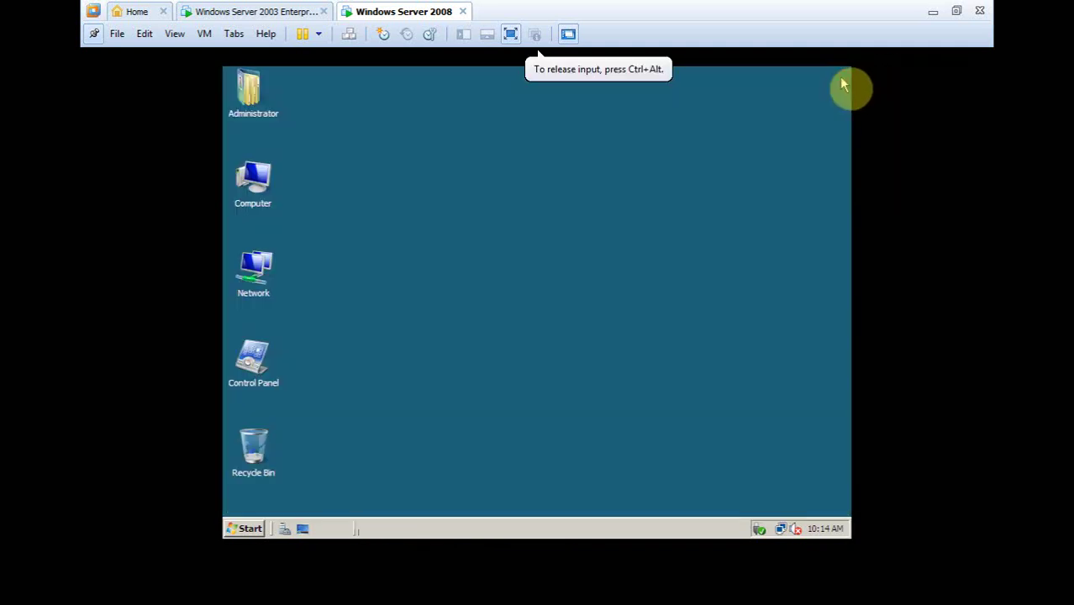
left_click(245, 529)
mouse_move(486, 340)
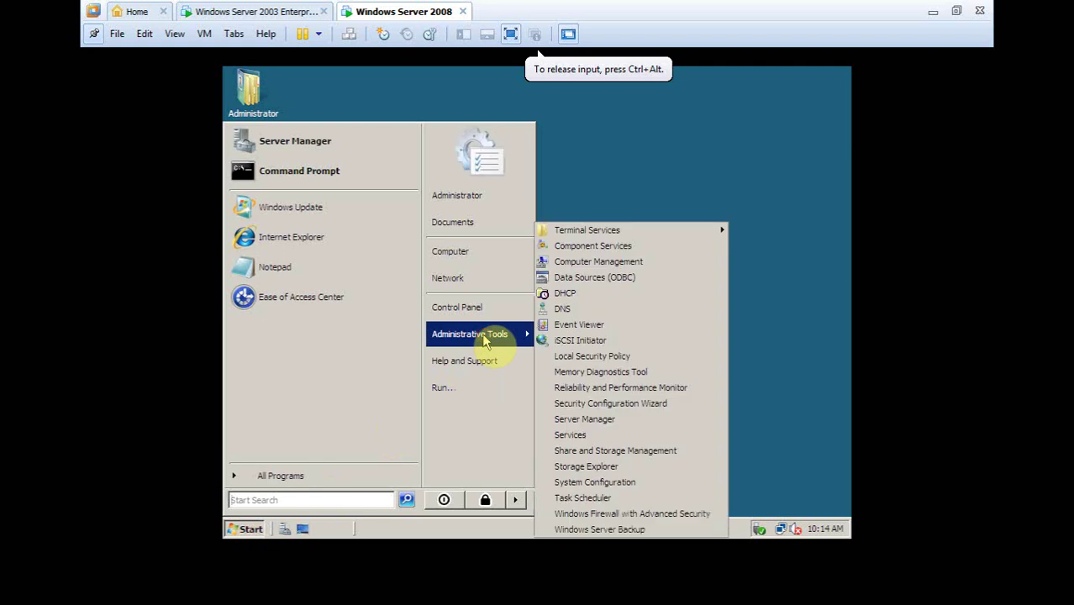
left_click(580, 325)
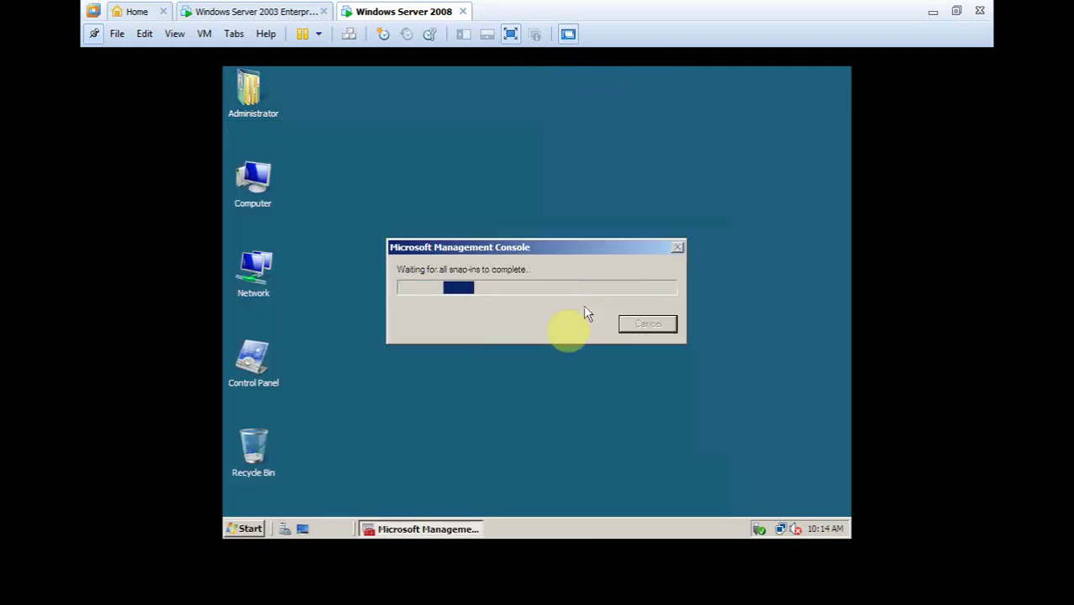
right_click(476, 362)
left_click(506, 391)
left_click(496, 290)
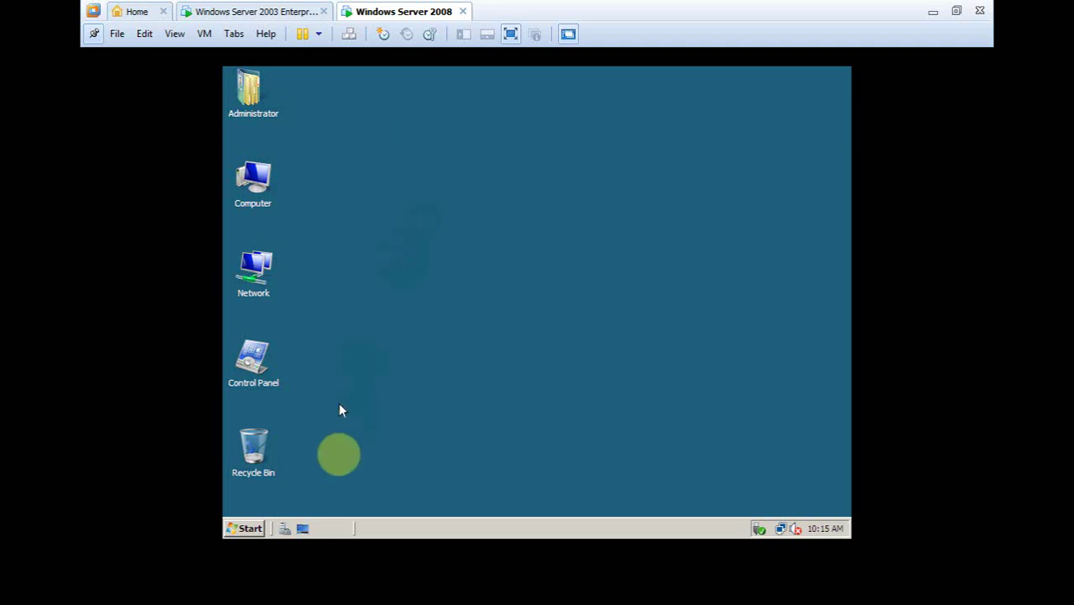
Open the DNS management console from the administrative tools and expand the local DNS server
left_click(257, 528)
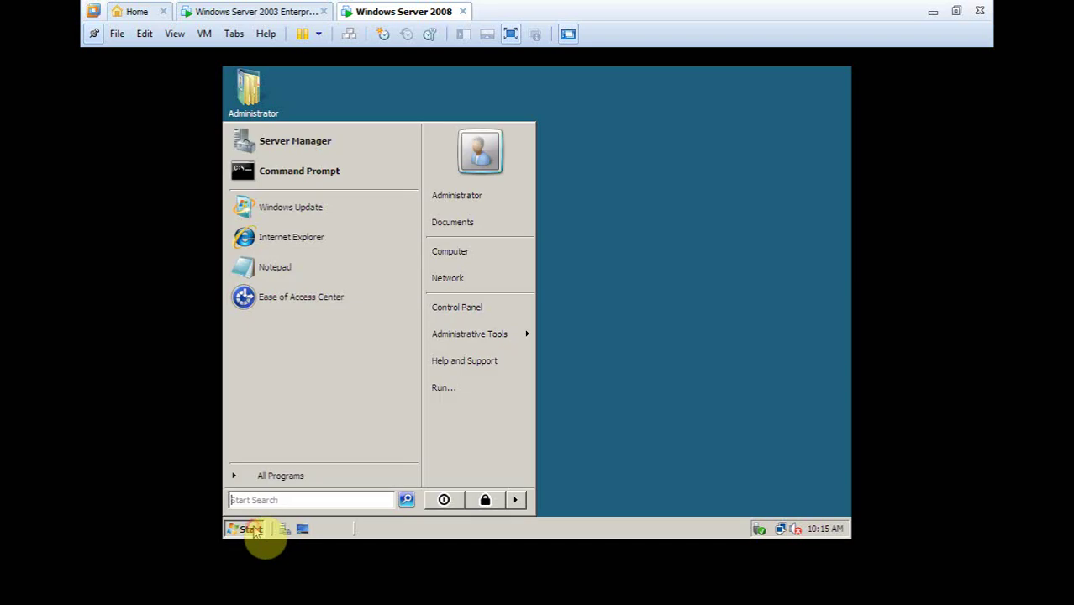
left_click(483, 334)
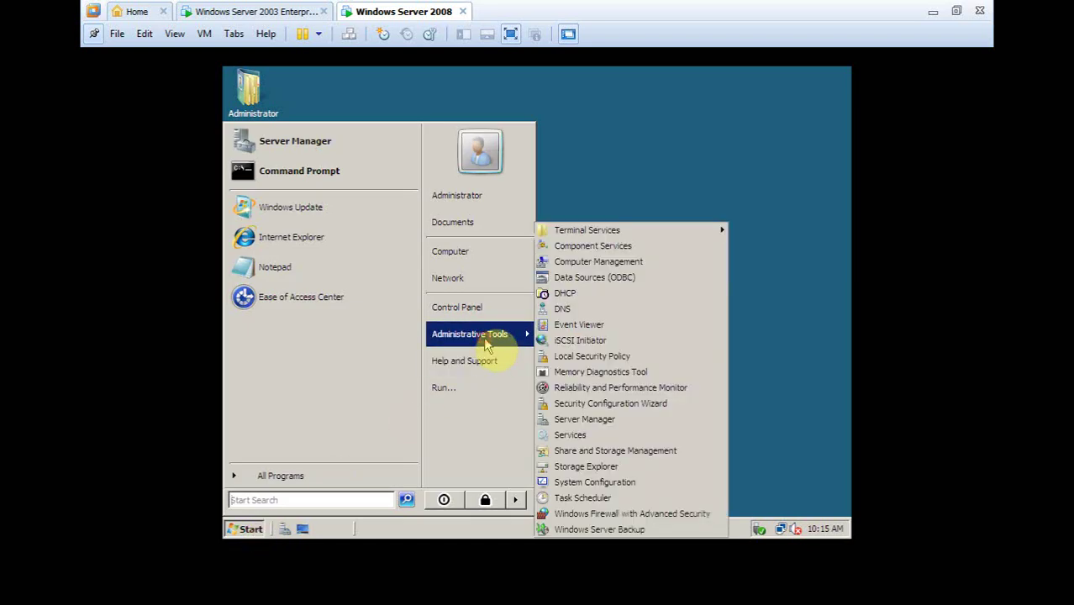
left_click(591, 313)
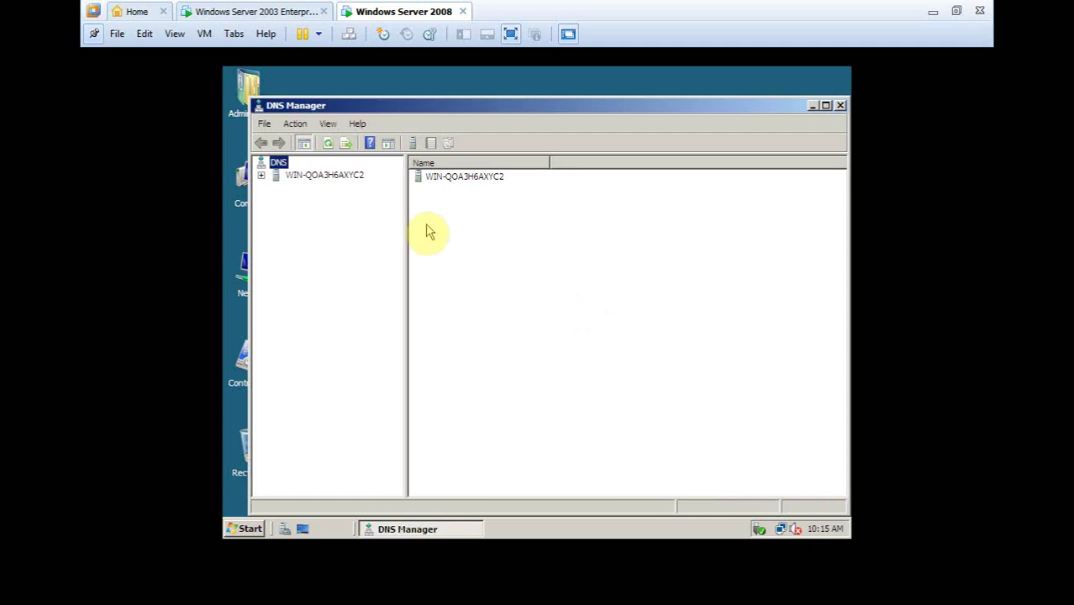
double_click(279, 177)
right_click(322, 176)
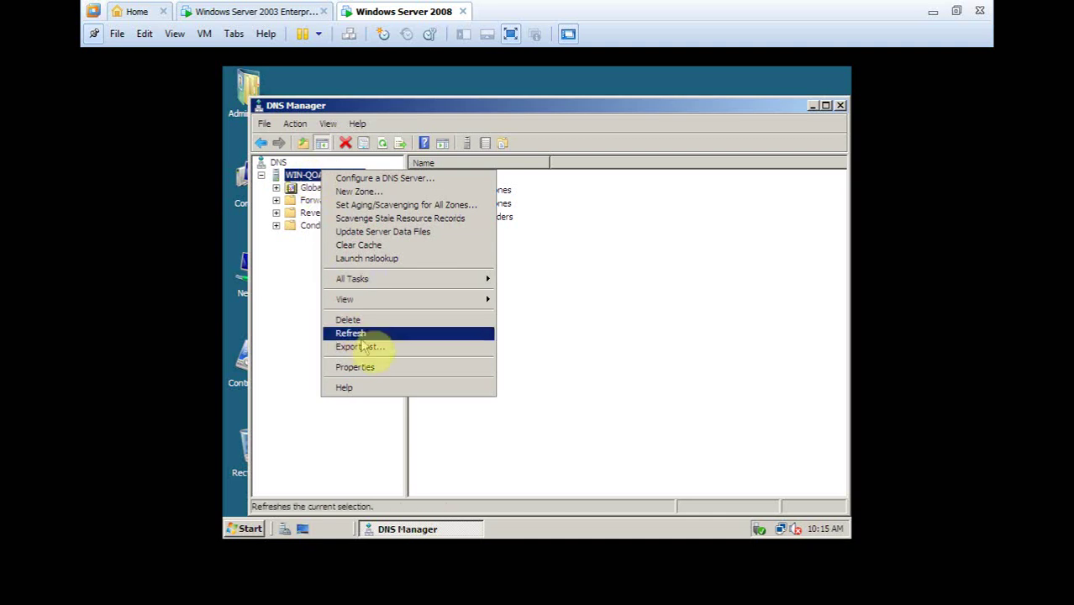
left_click(679, 209)
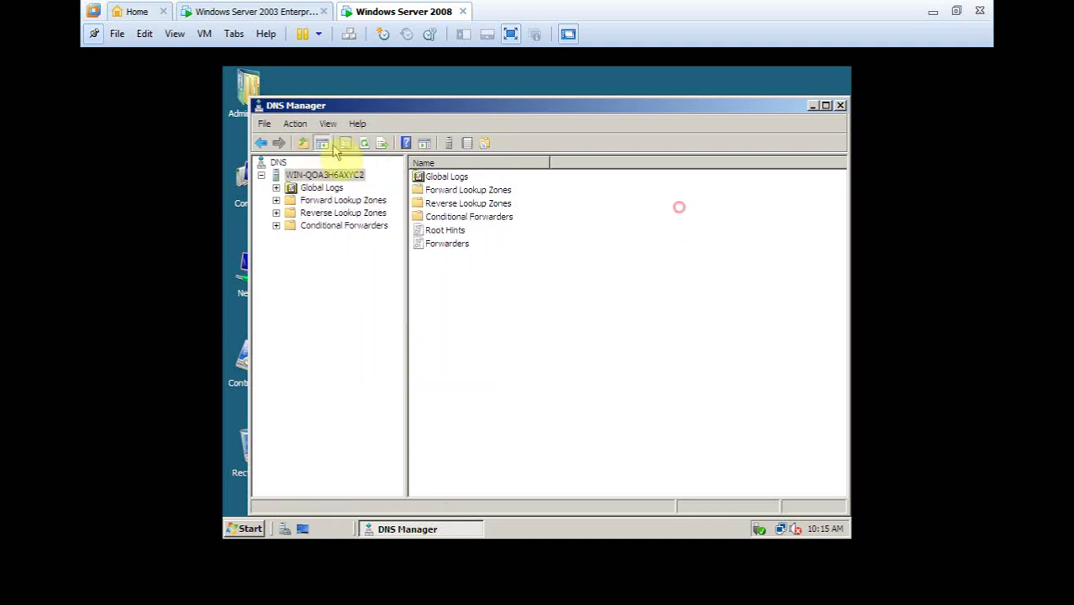
Compare the Forward Lookup Zones and Reverse Lookup Zones folders of the DNS server
left_click(343, 214)
left_click(341, 202)
left_click(340, 214)
left_click(339, 202)
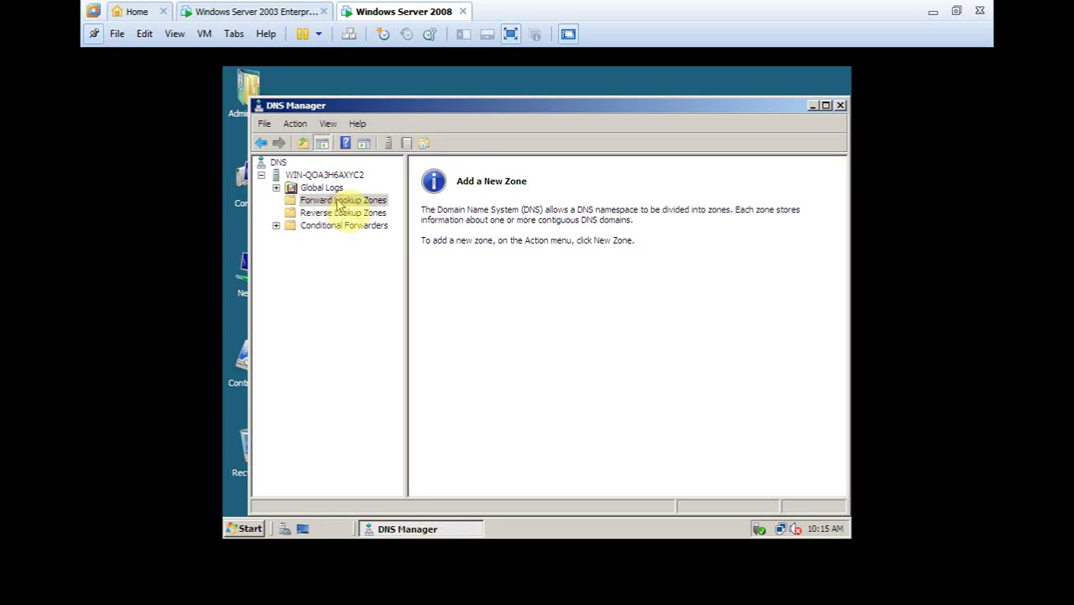
left_click(338, 215)
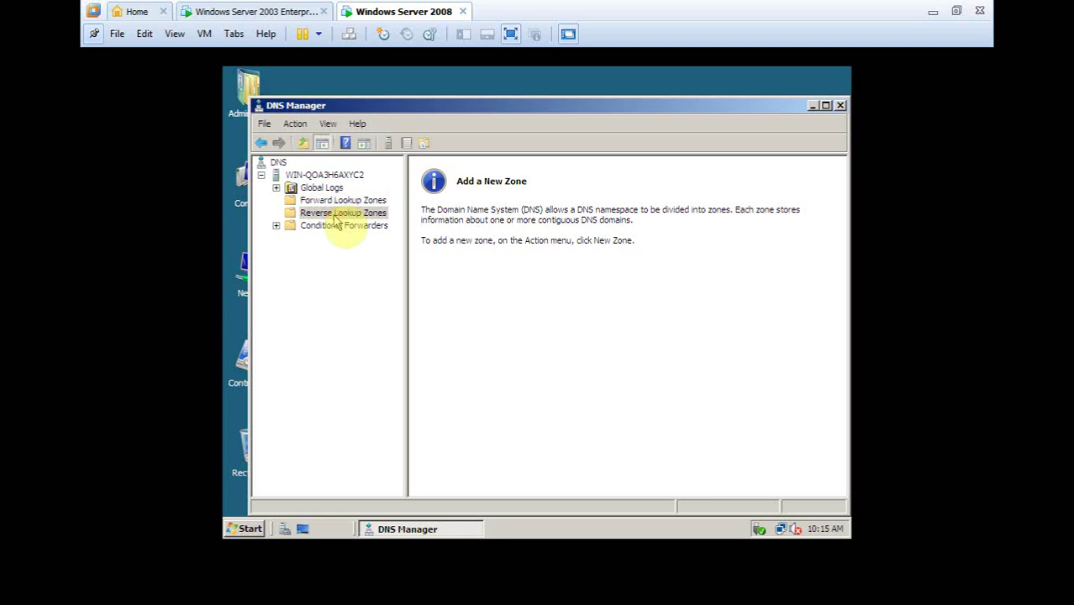
left_click(357, 201)
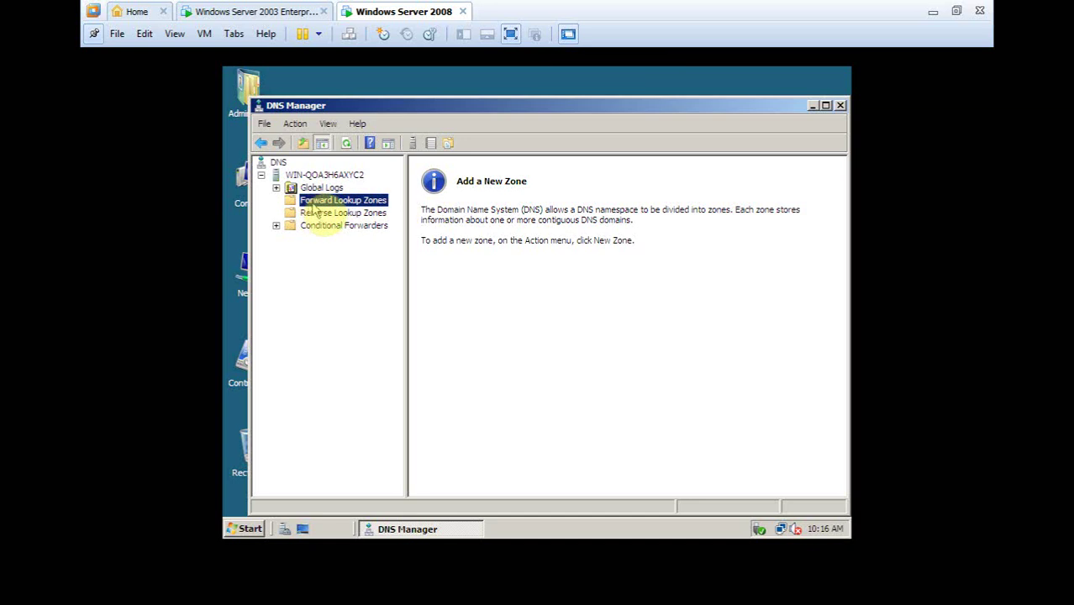
left_click(336, 212)
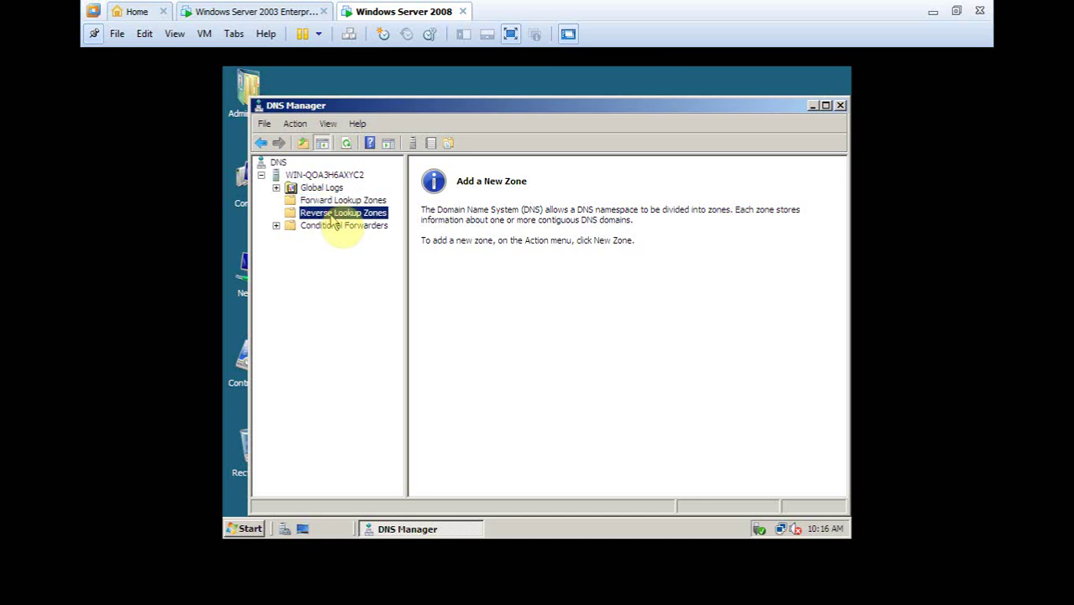
Start a new zone under Forward Lookup Zones and choose Primary zone as its type
left_click(345, 202)
right_click(347, 204)
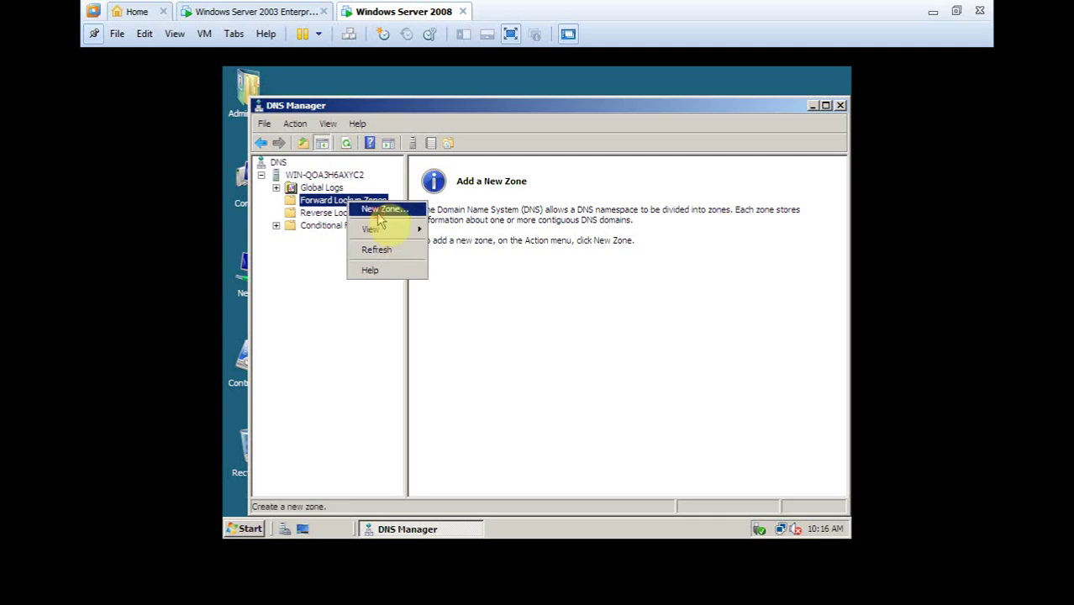
left_click(379, 218)
left_click(565, 392)
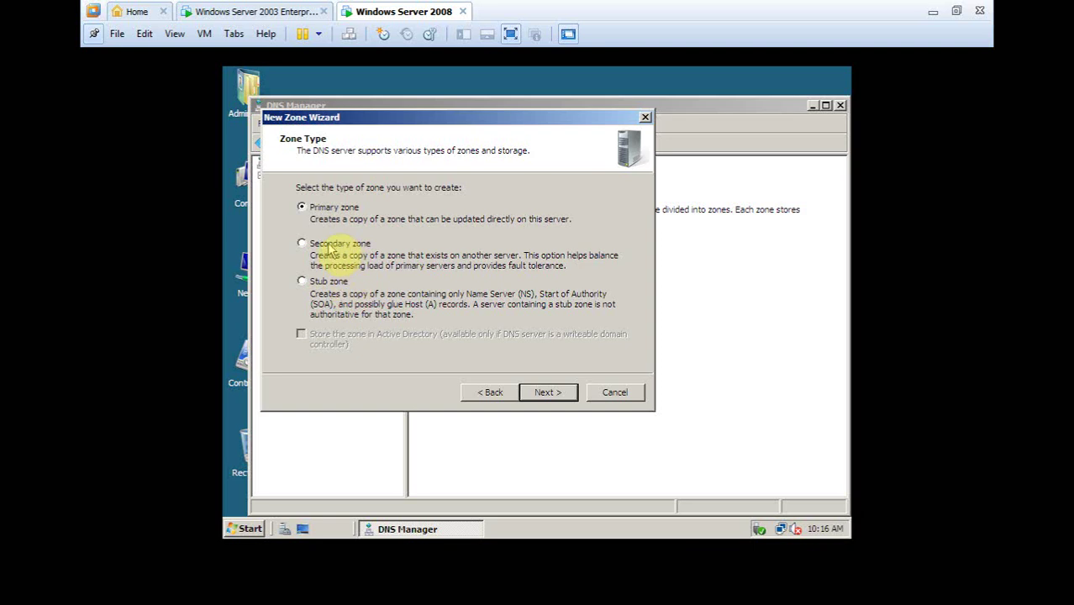
left_click_drag(388, 124, 473, 154)
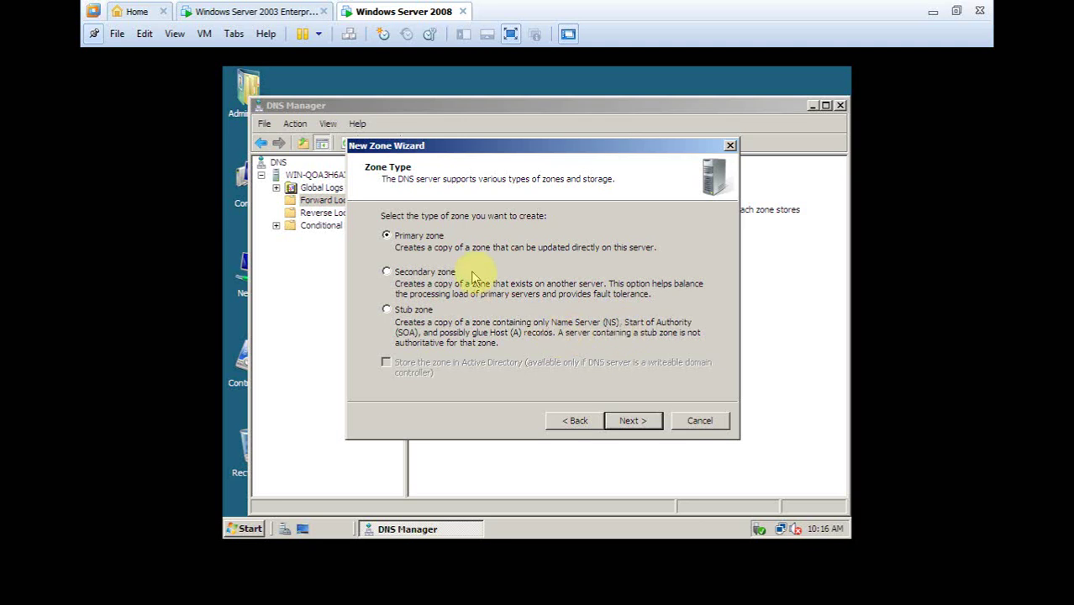
left_click(411, 240)
left_click(636, 422)
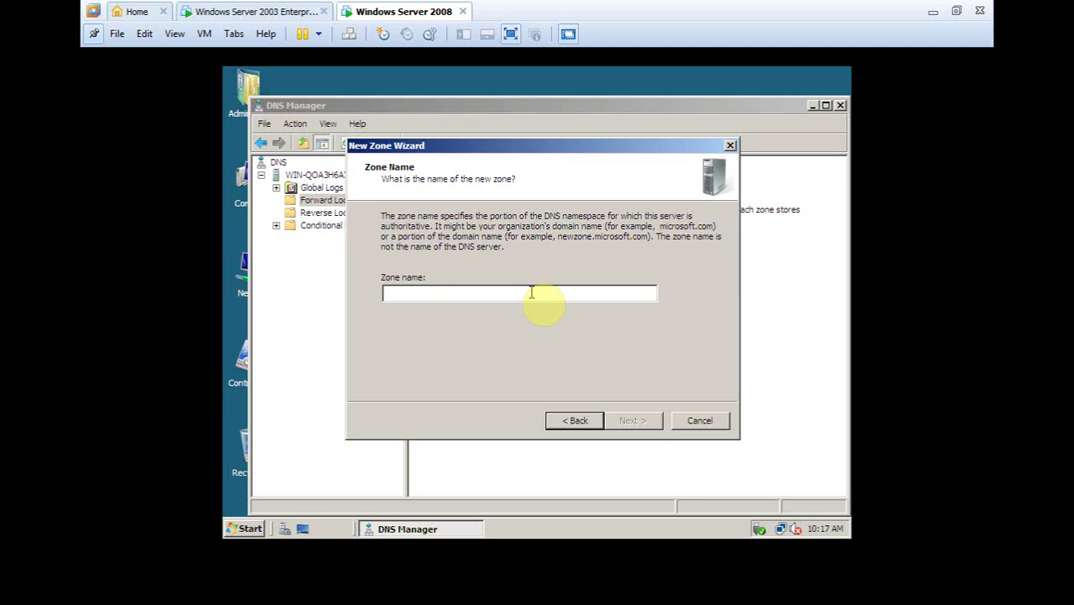
Name the zone dhbd.com, create the new zone file dhbd.com.dns, disallow dynamic updates and finish the wizard
type("b")
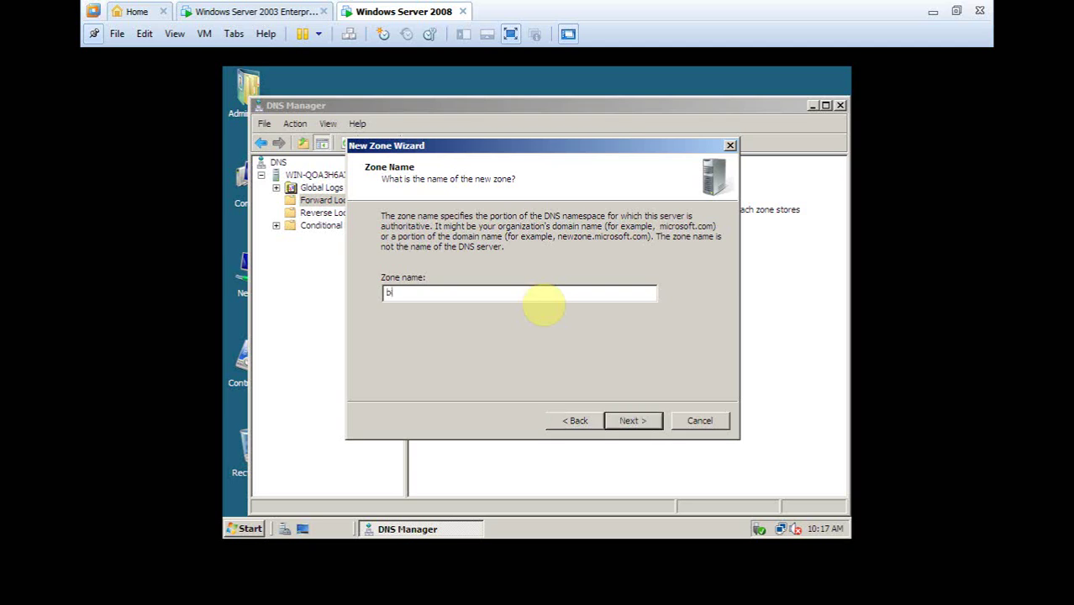
key("BackSpace")
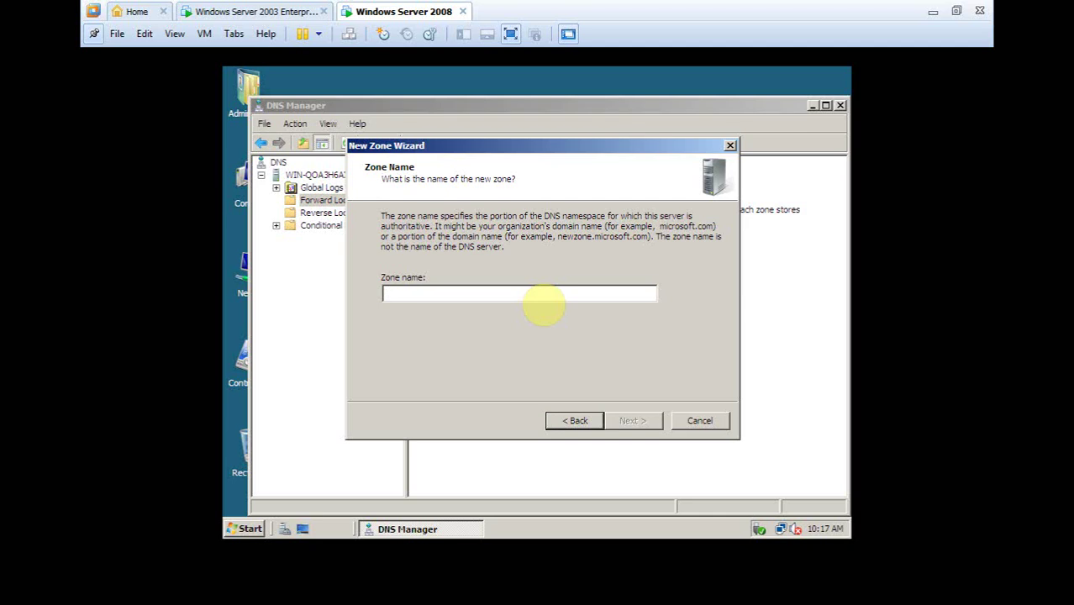
type("da")
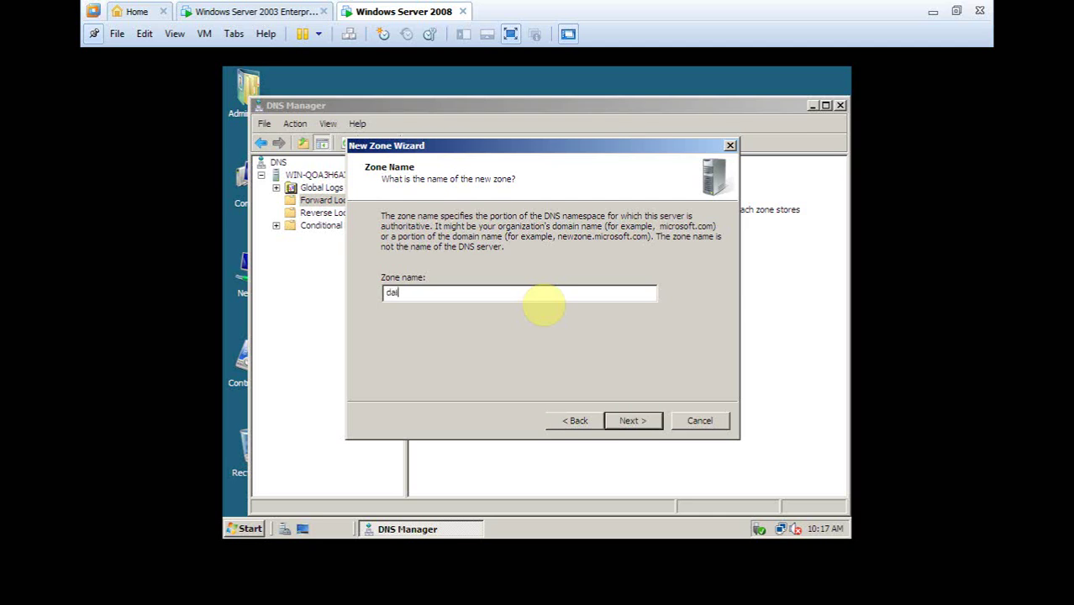
key("BackSpace")
type("dn")
left_click(640, 420)
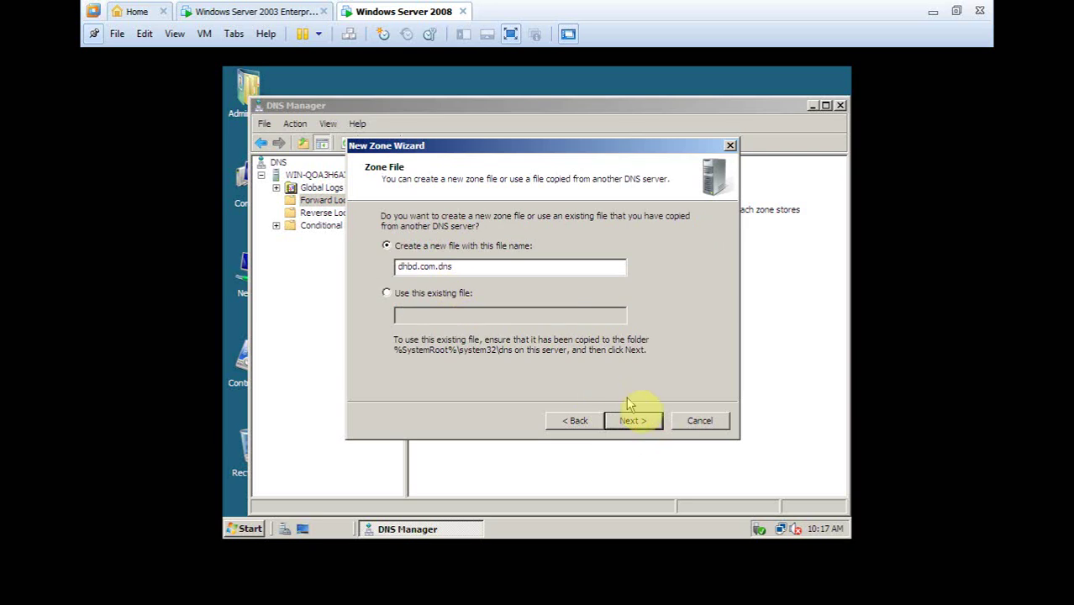
left_click(644, 427)
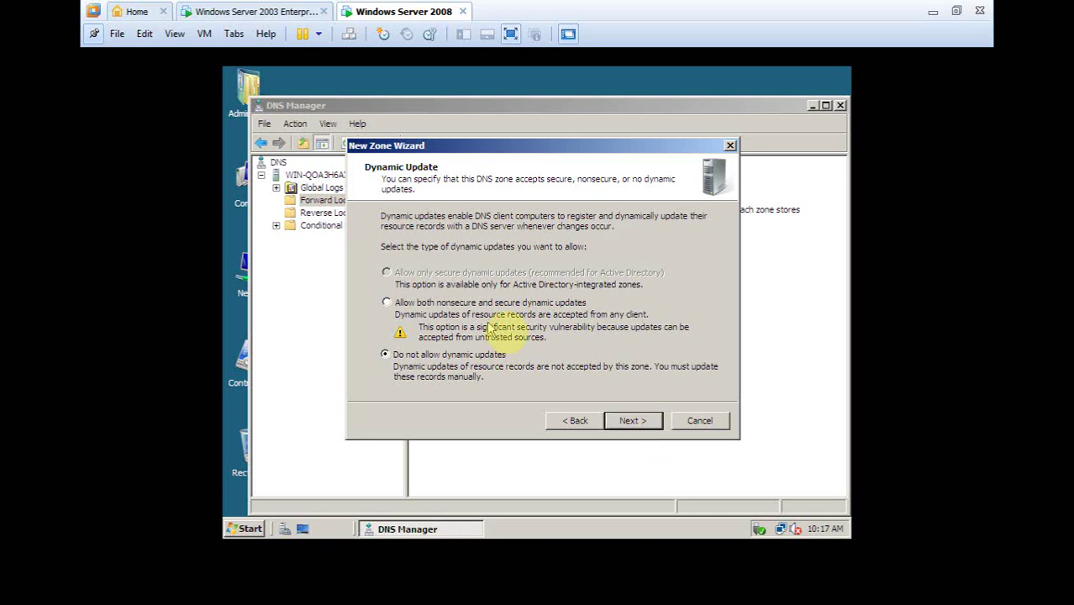
left_click(646, 421)
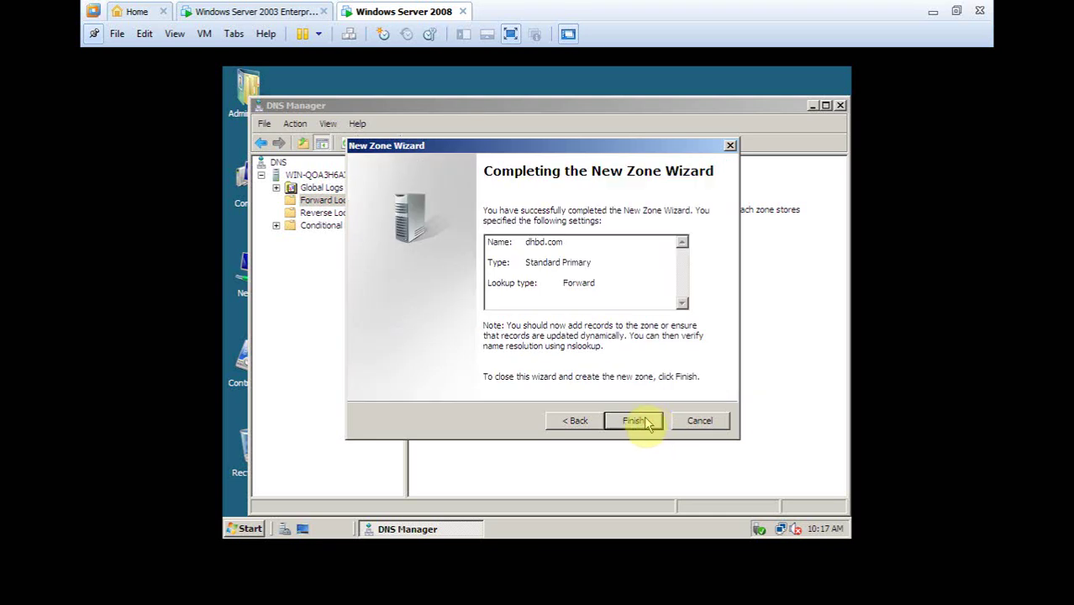
left_click(639, 421)
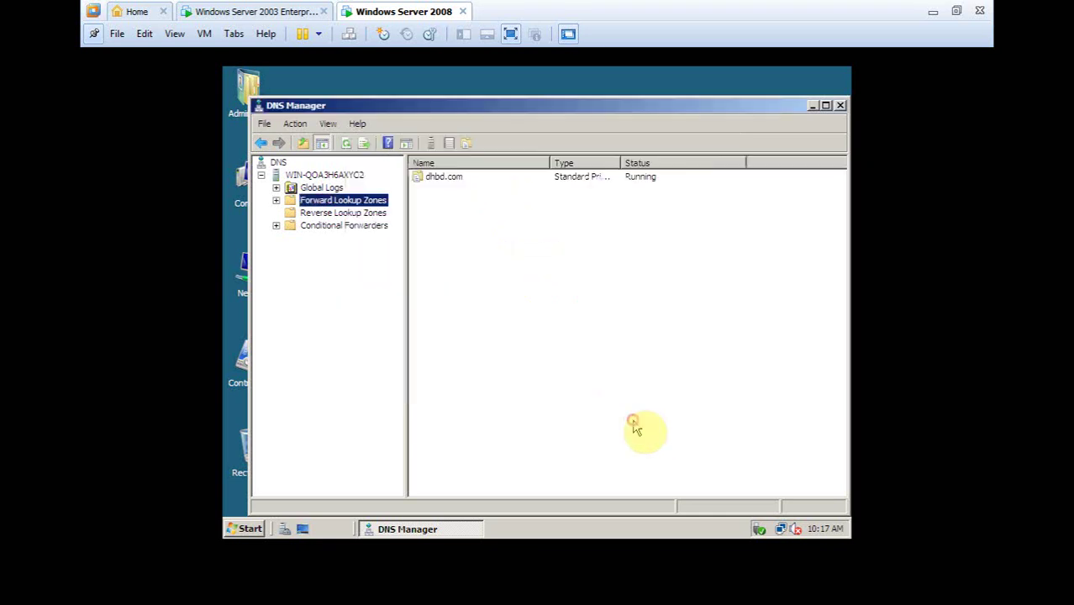
Expand Forward Lookup Zones and open the dhbd.com zone
double_click(315, 202)
left_click(322, 215)
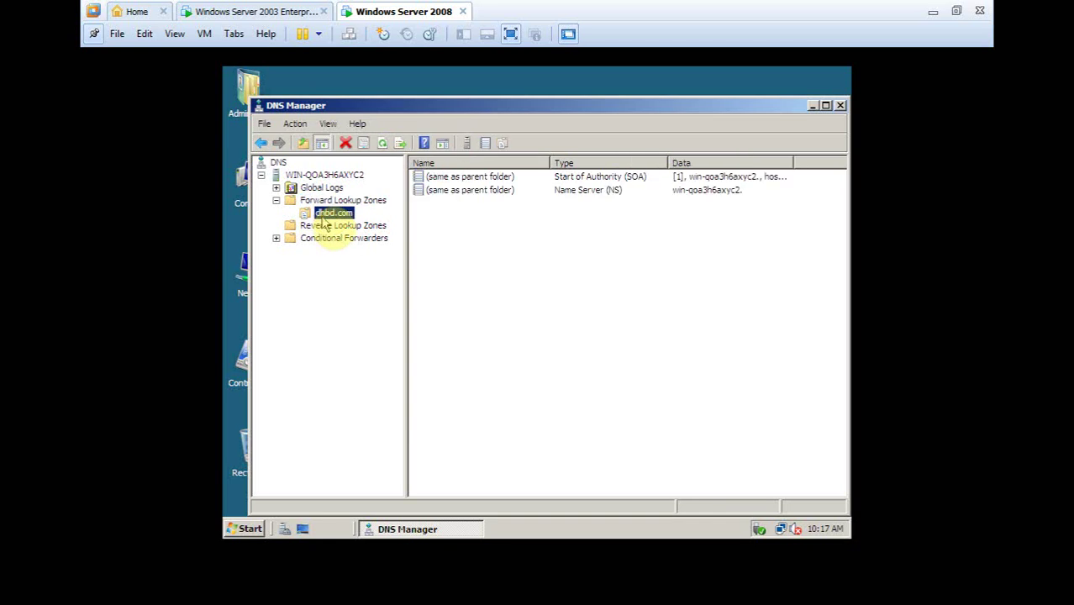
left_click(344, 205)
right_click(345, 205)
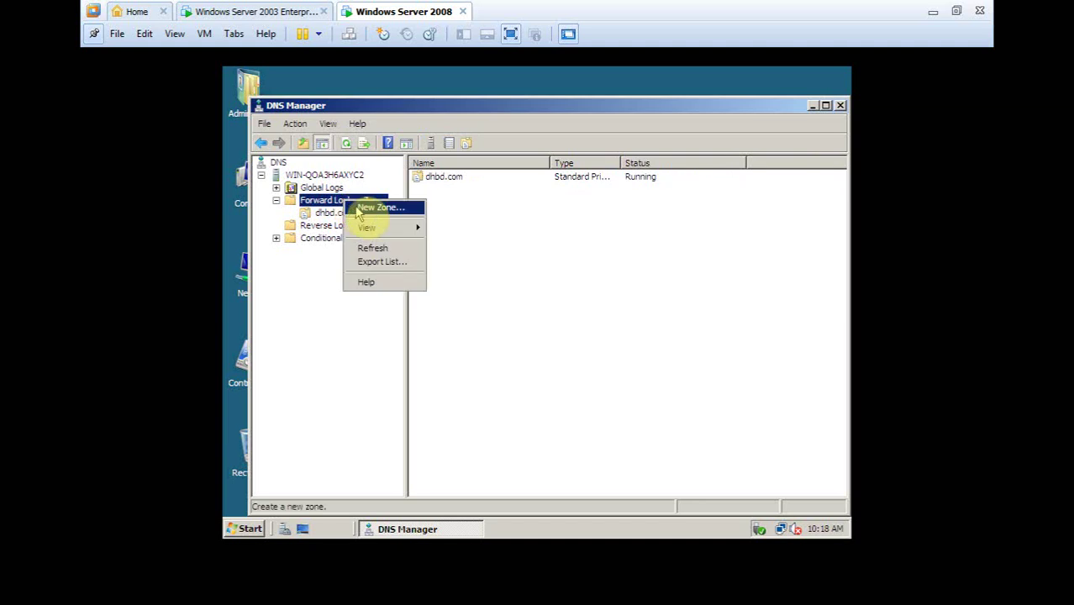
left_click(332, 215)
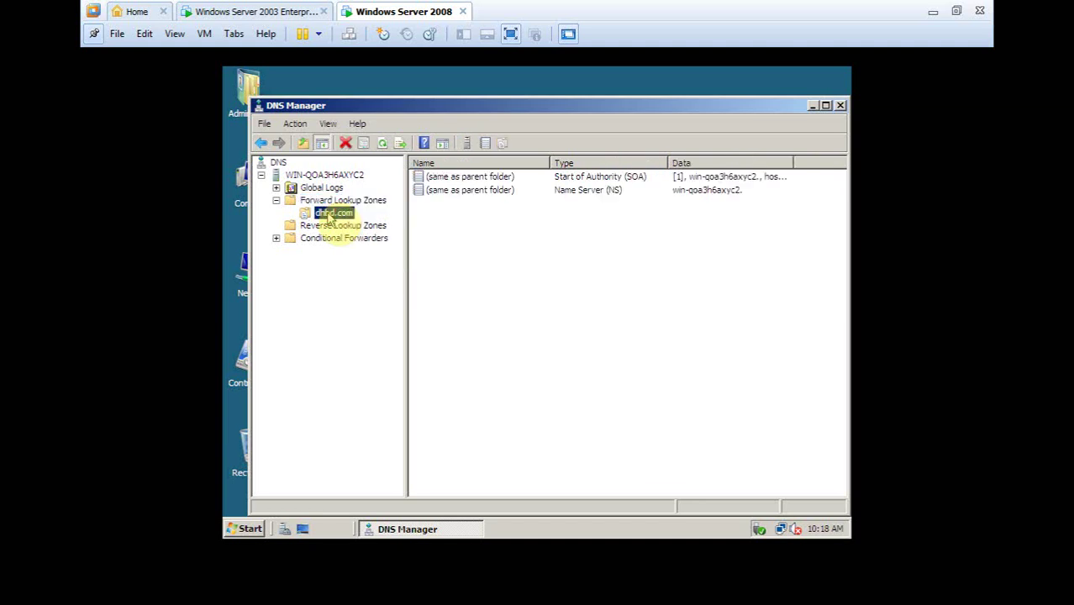
right_click(330, 217)
left_click(328, 217)
Examine the Start of Authority and Name Server records in the dhbd.com zone
left_click(471, 181)
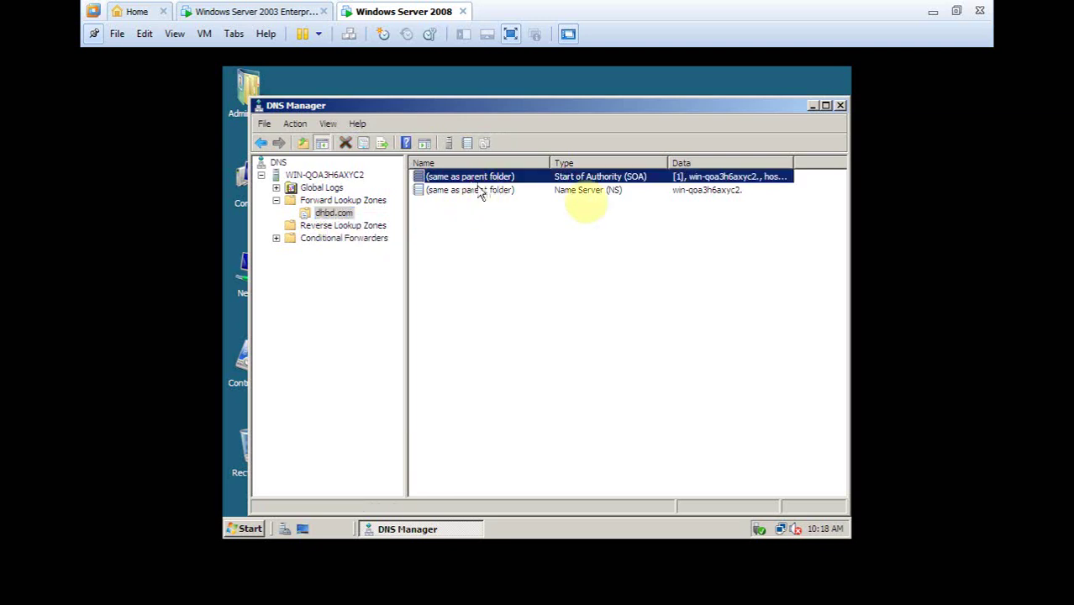
left_click(611, 191)
left_click(606, 178)
left_click(602, 188)
key("Up")
key("Down")
key("Up")
key("Down")
key("Up")
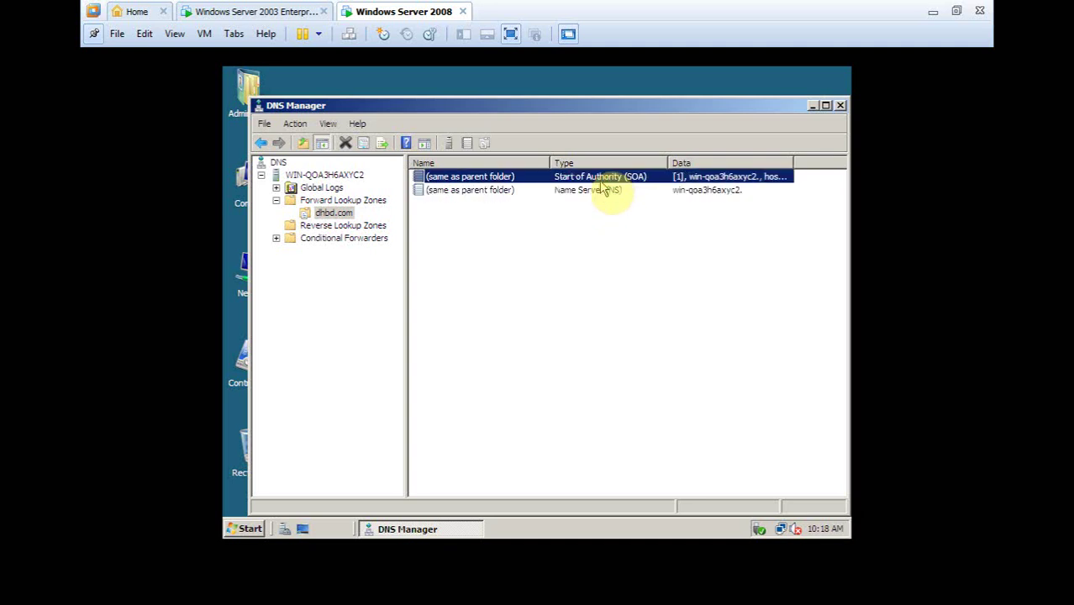
key("Down")
key("Up")
key("Down")
key("Up")
key("Down")
key("Up")
key("Down")
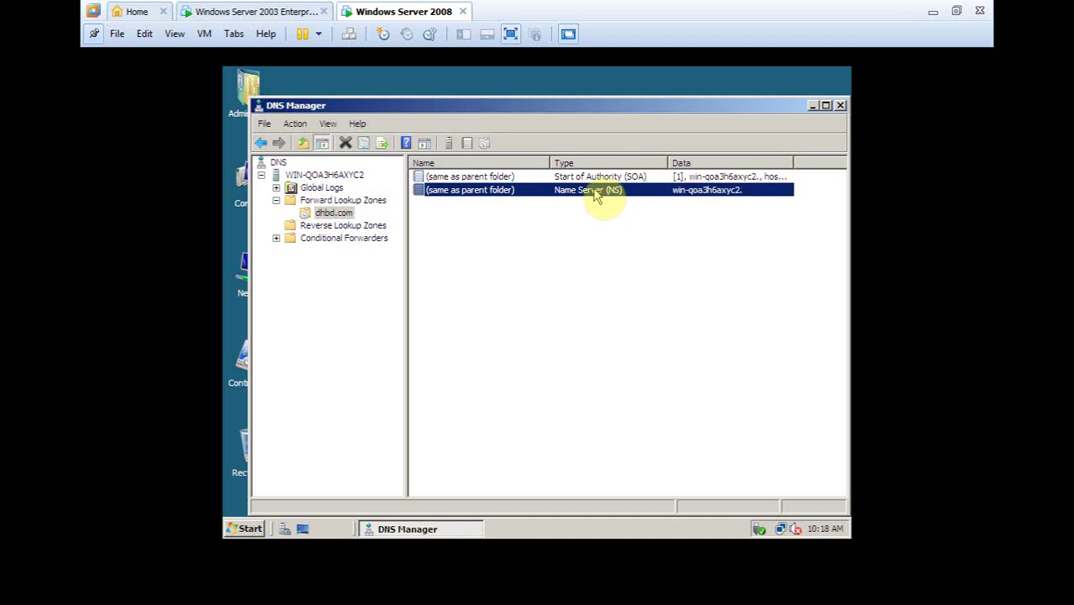
left_click(598, 183)
left_click(598, 191)
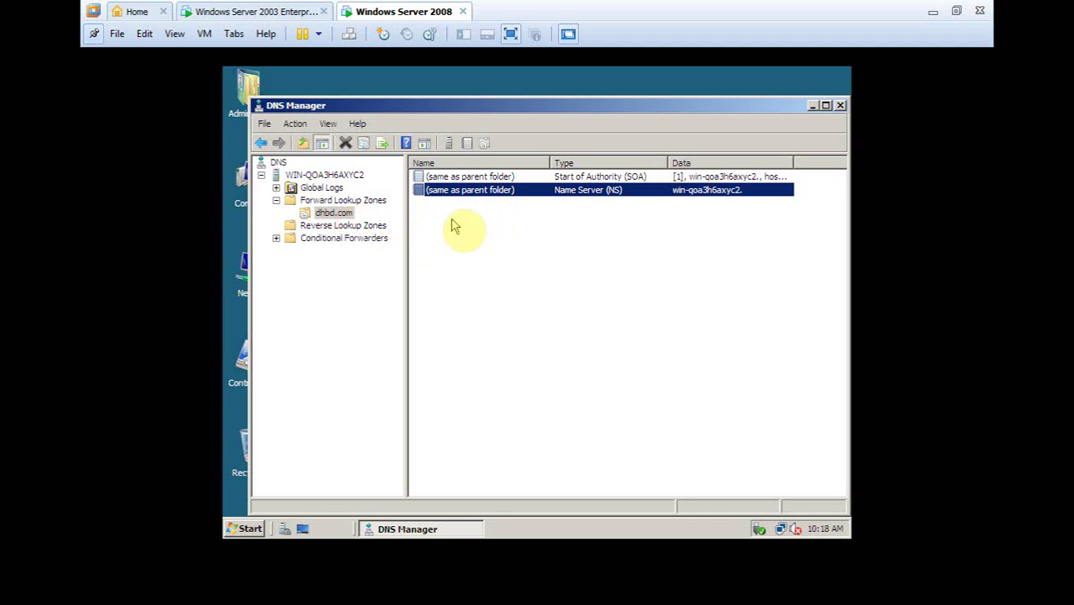
right_click(515, 224)
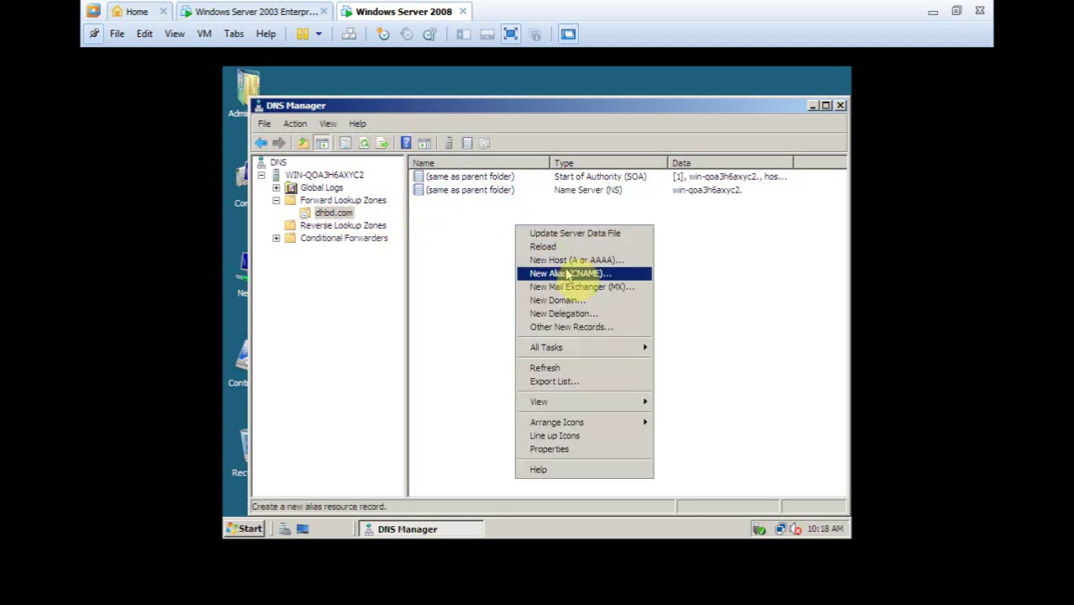
left_click(570, 260)
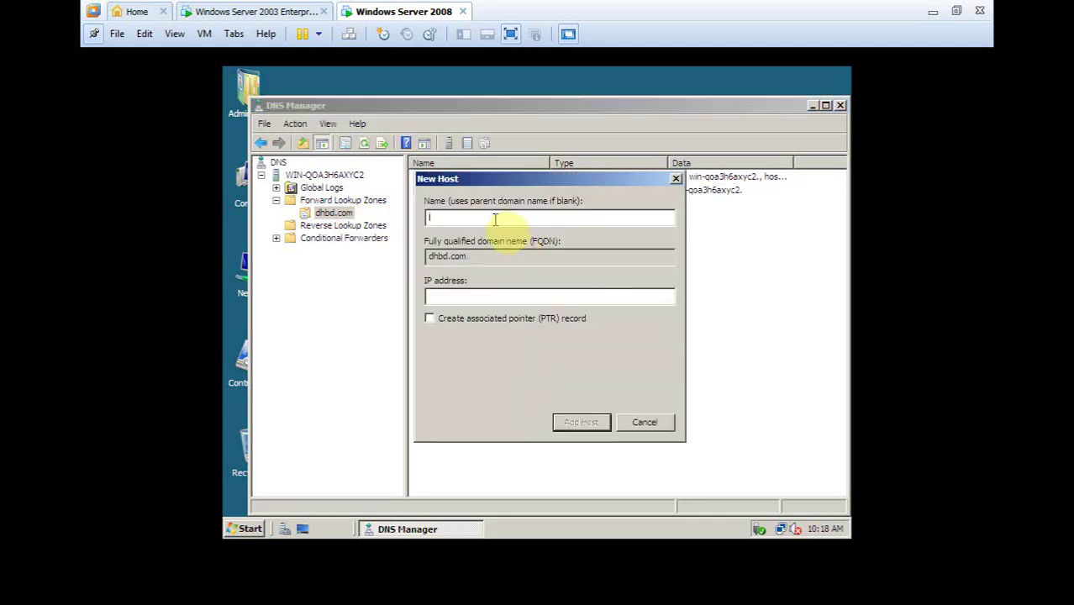
type("www.")
key("BackSpace")
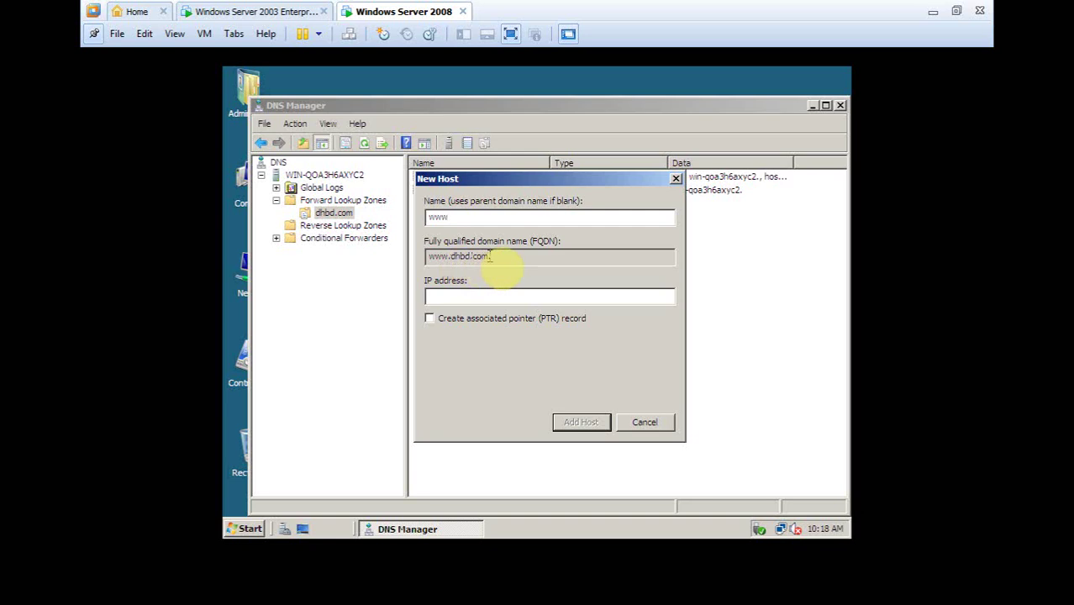
left_click(474, 293)
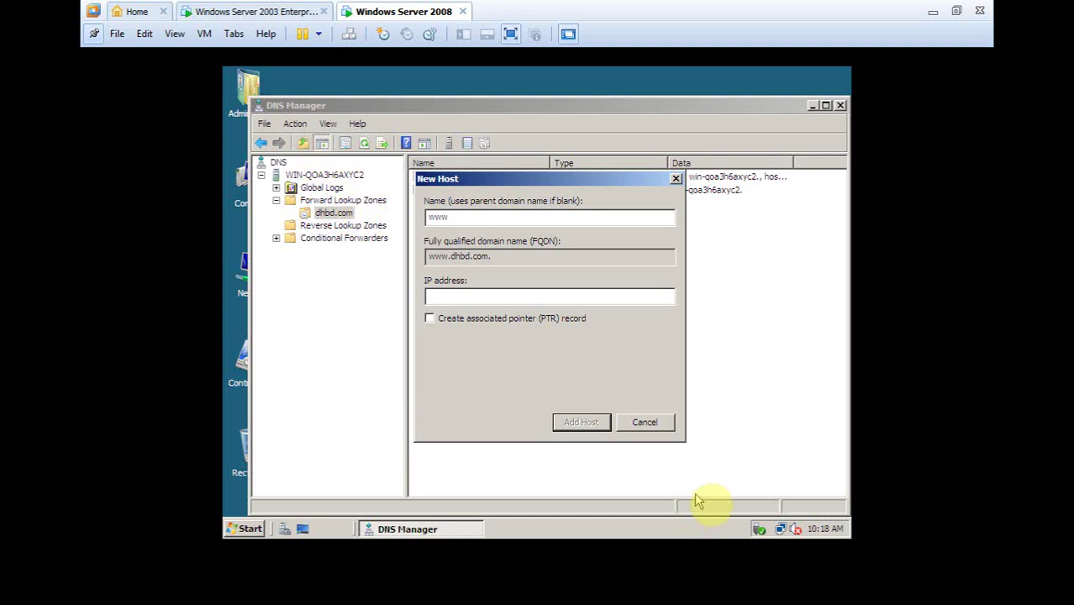
Check the Local Area Connection's IPv4 address in its network connection details, and close the network windows
right_click(781, 530)
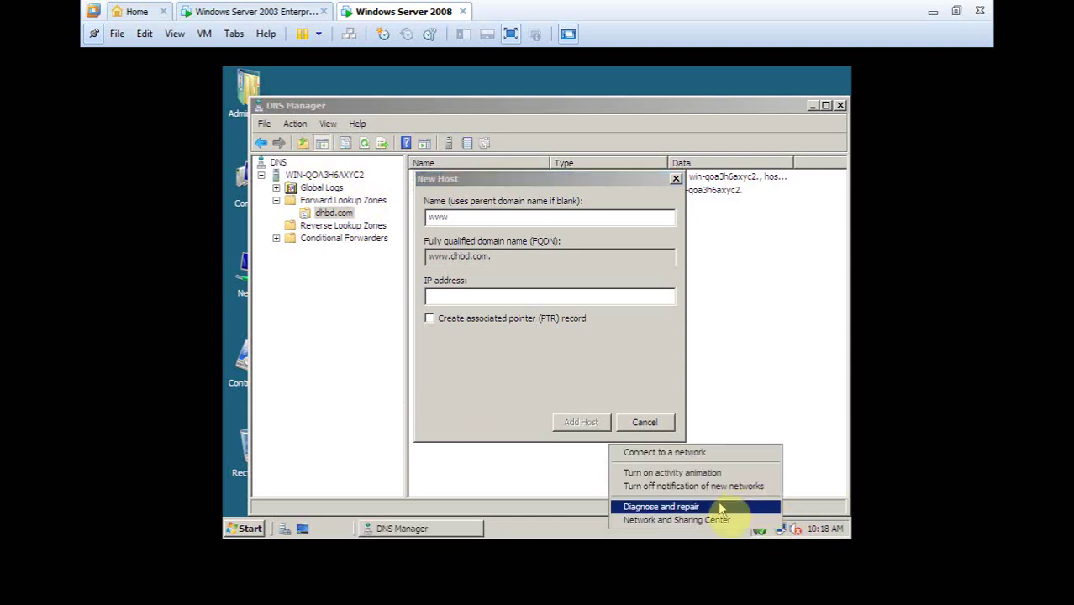
left_click(717, 522)
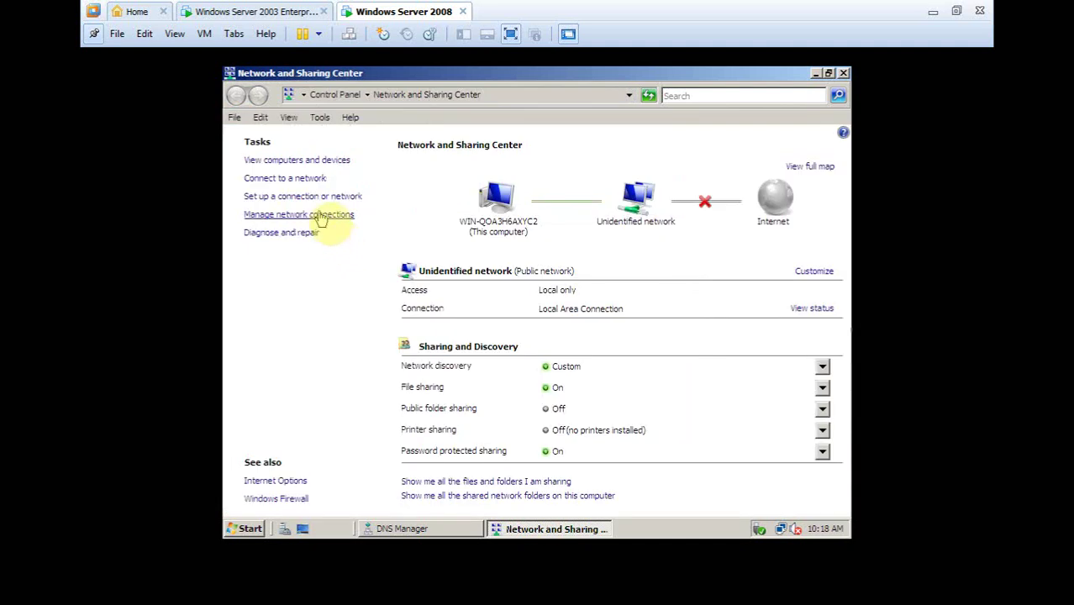
left_click(322, 215)
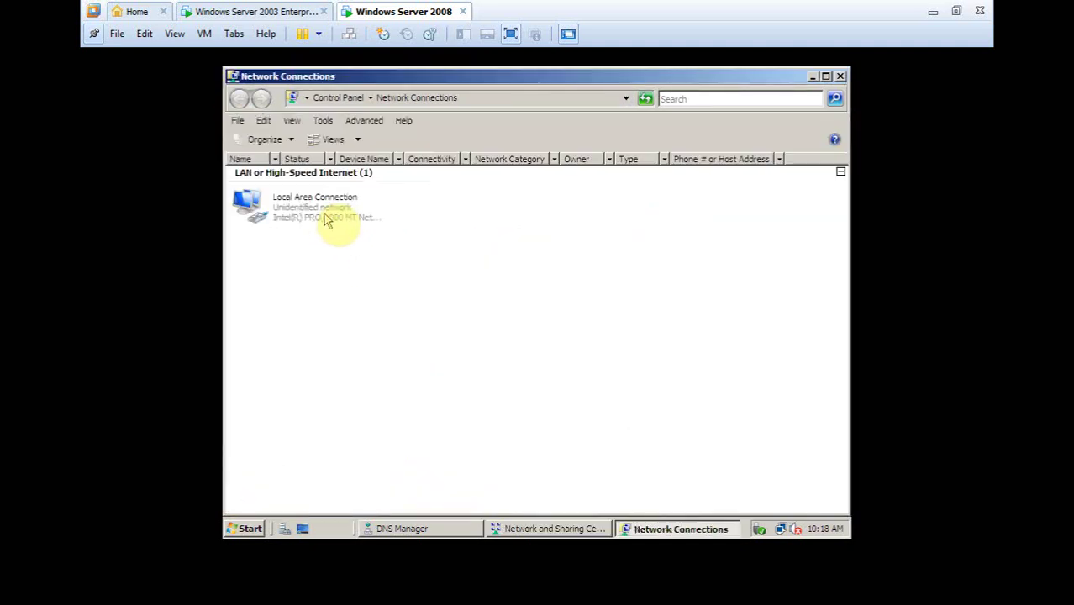
right_click(323, 208)
left_click(346, 222)
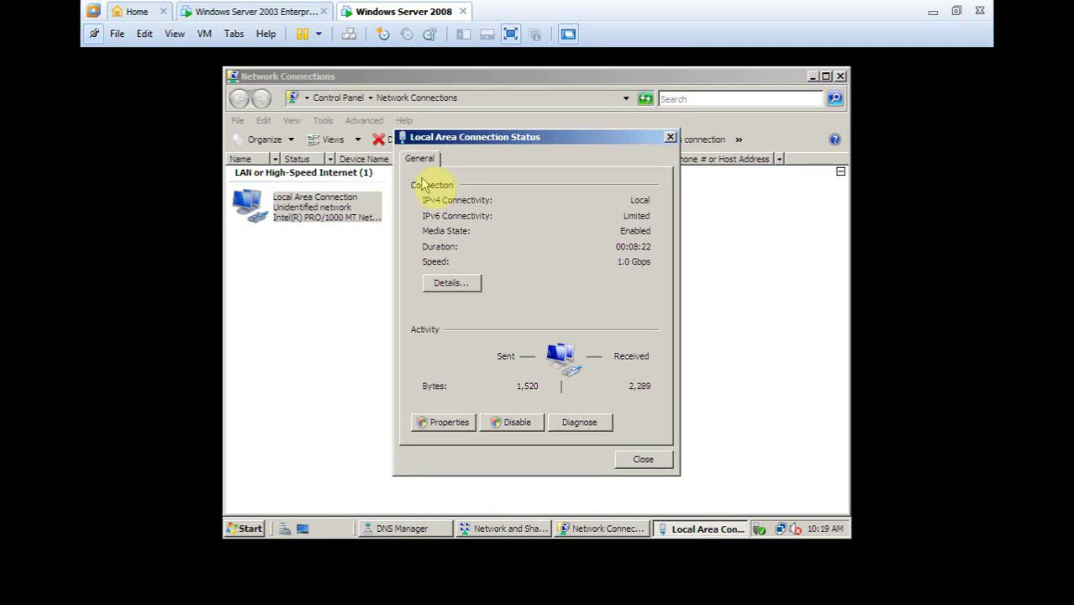
left_click(452, 283)
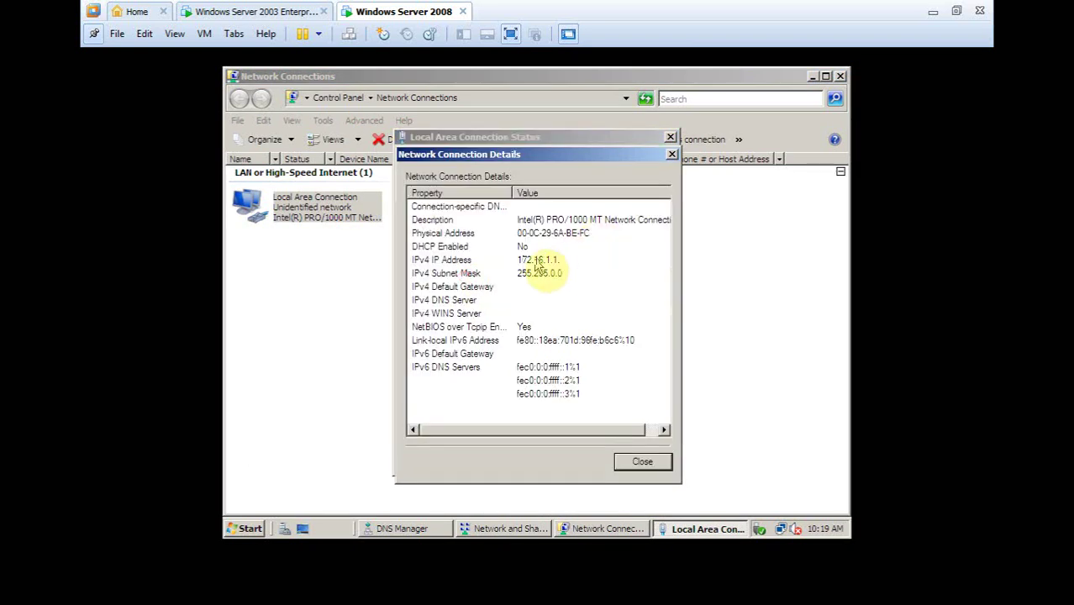
left_click(642, 462)
left_click(642, 459)
left_click(840, 76)
left_click(844, 75)
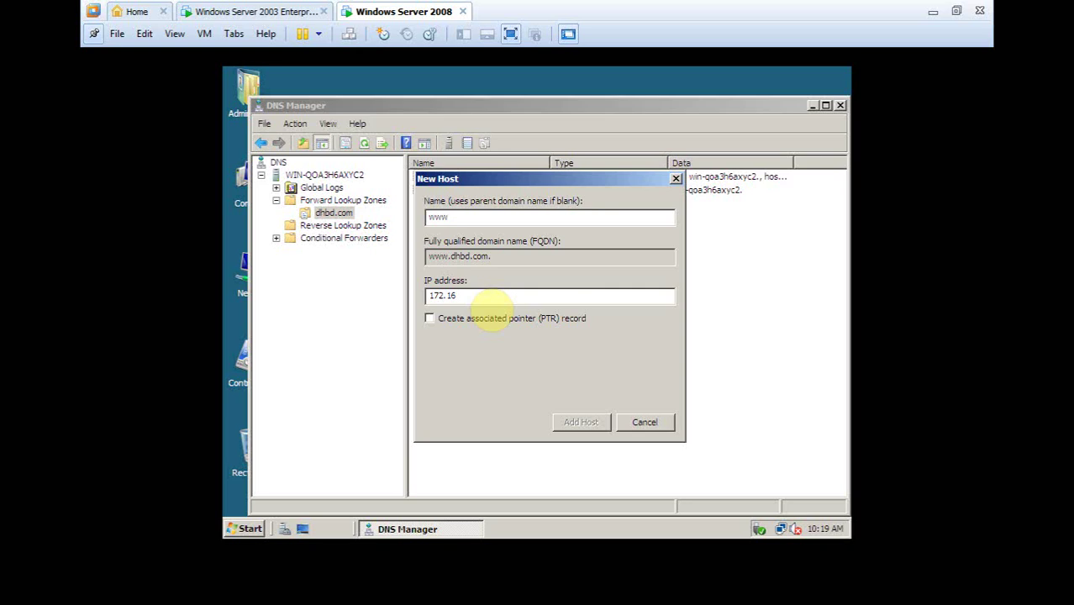
Give the www host the IP address 172.16.1.1, request an associated pointer (PTR) record, add the host and close the dialog
type(".1.1")
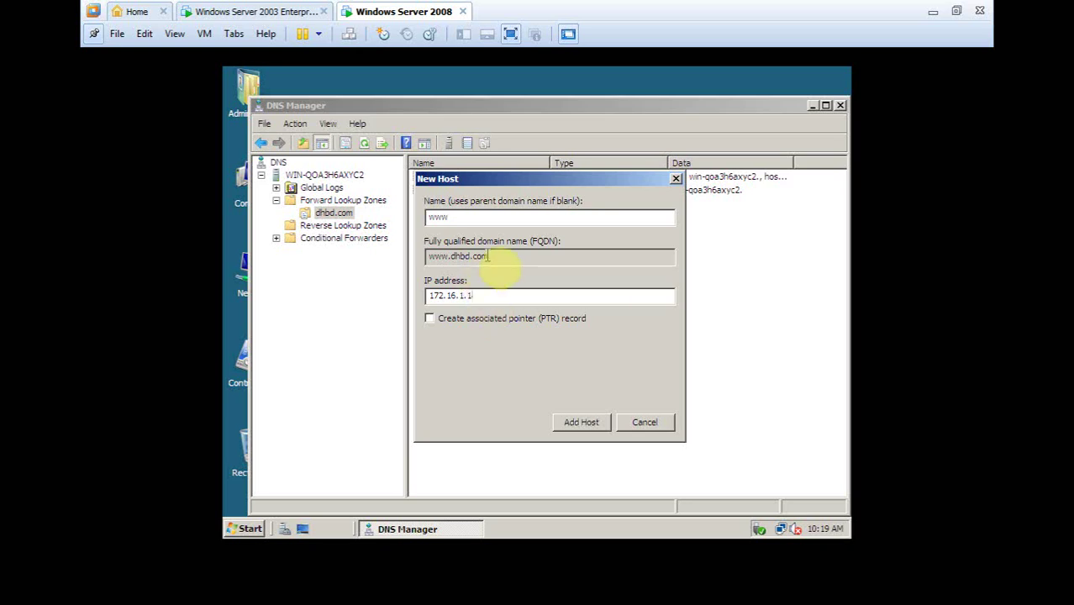
left_click(540, 55)
left_click_drag(472, 295, 392, 294)
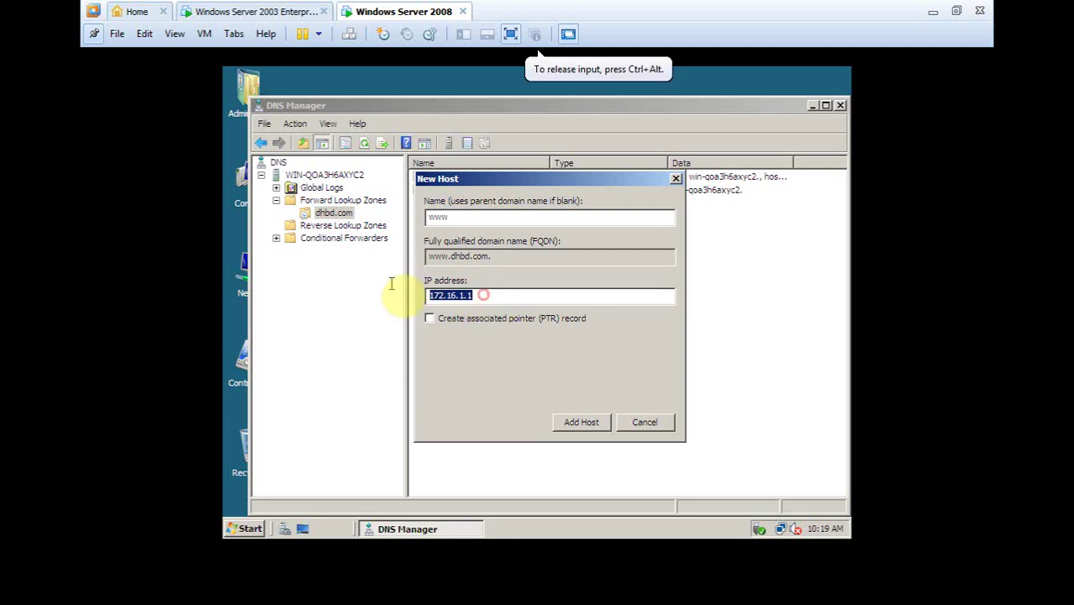
left_click(464, 328)
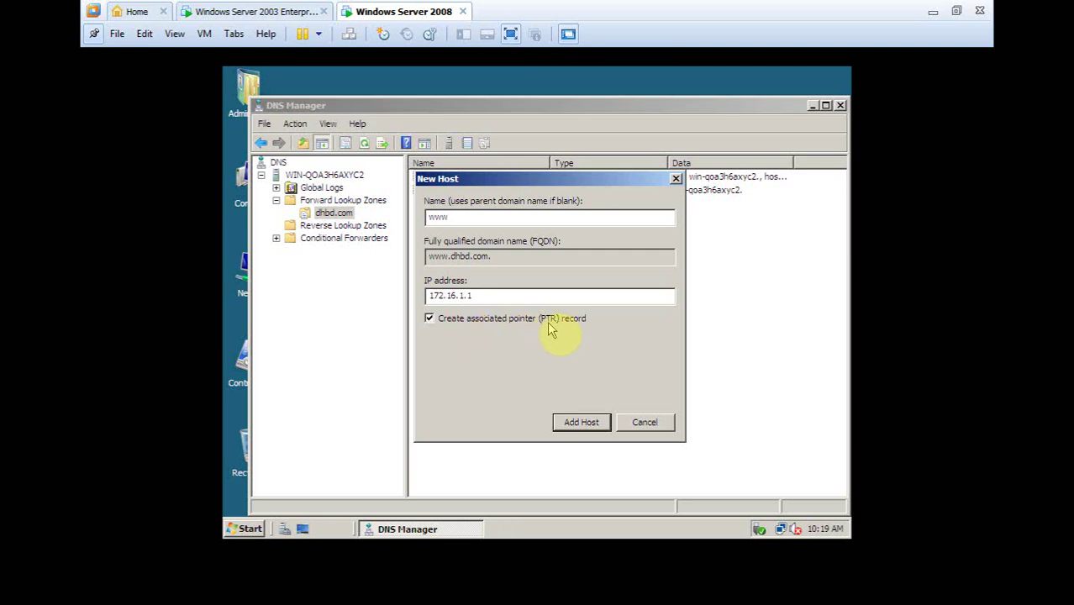
left_click_drag(531, 178, 597, 214)
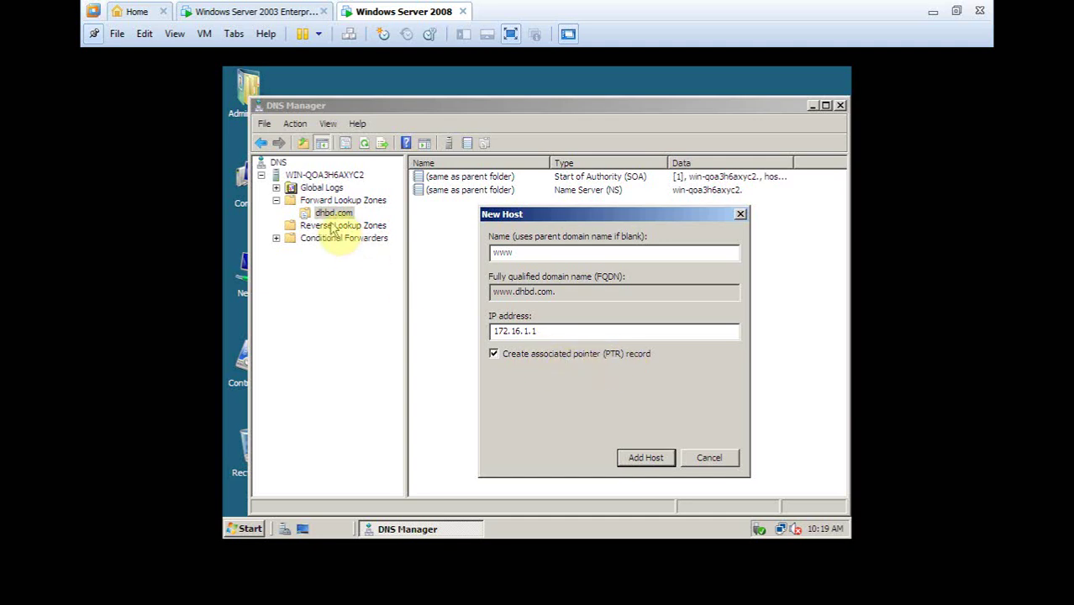
left_click(534, 354)
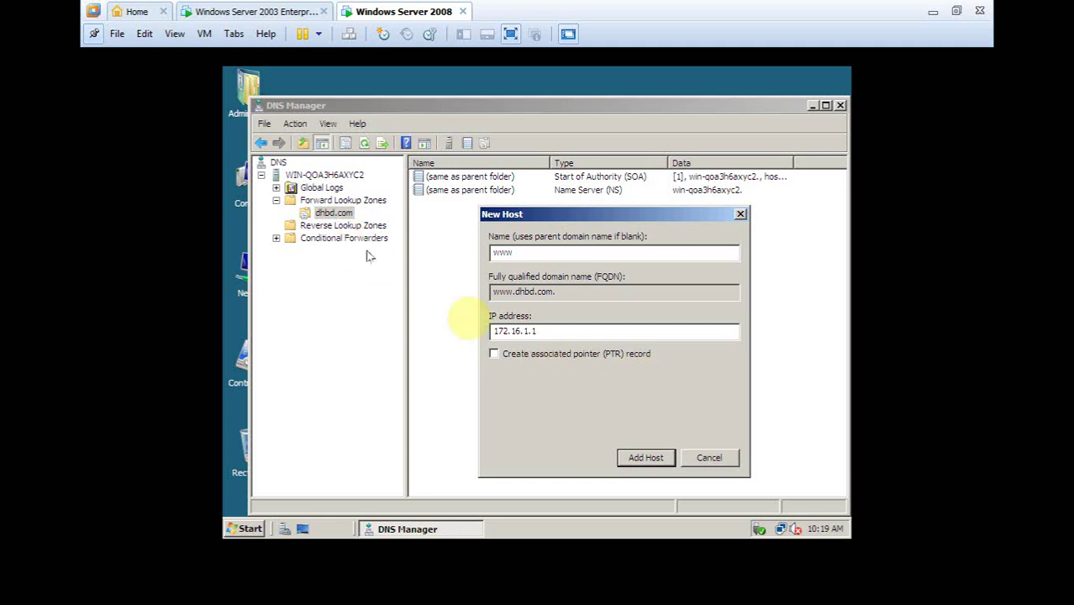
left_click(517, 359)
left_click(661, 461)
left_click(654, 348)
left_click(709, 457)
Review the www host record in the dhbd.com zone and look at the Reverse Lookup Zones folder
left_click(443, 208)
left_click(357, 227)
left_click(340, 214)
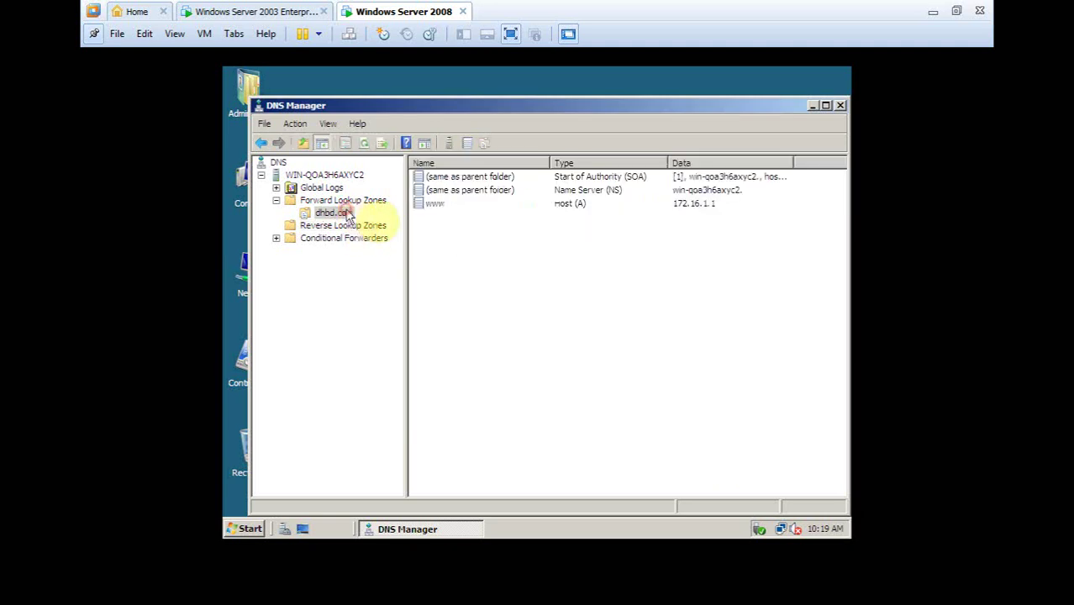
left_click(449, 204)
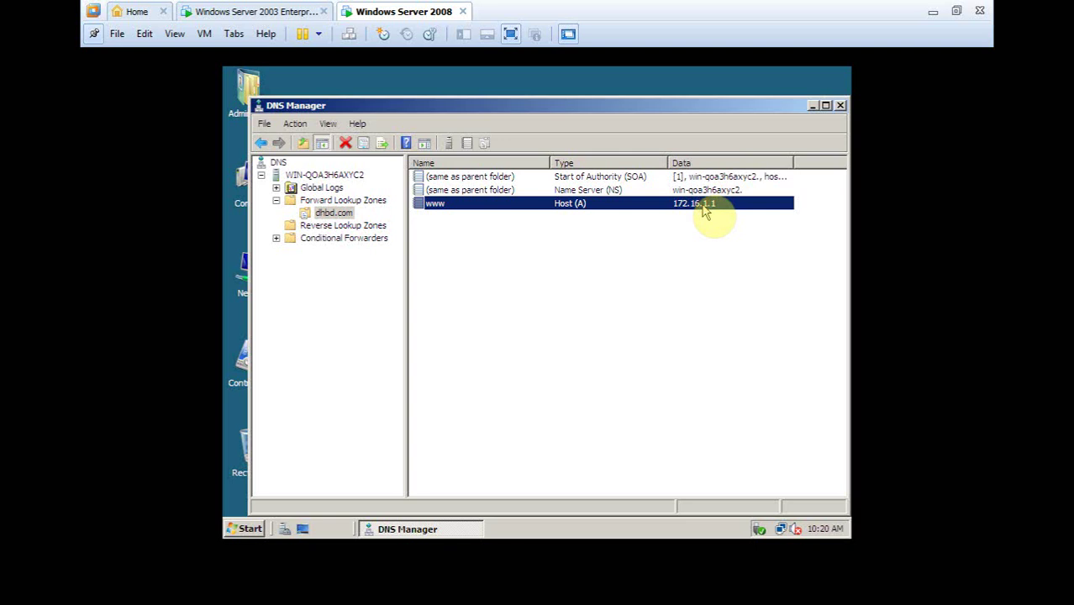
Start a new zone under Reverse Lookup Zones as a primary zone for IPv4 reverse lookup
left_click(370, 225)
right_click(357, 228)
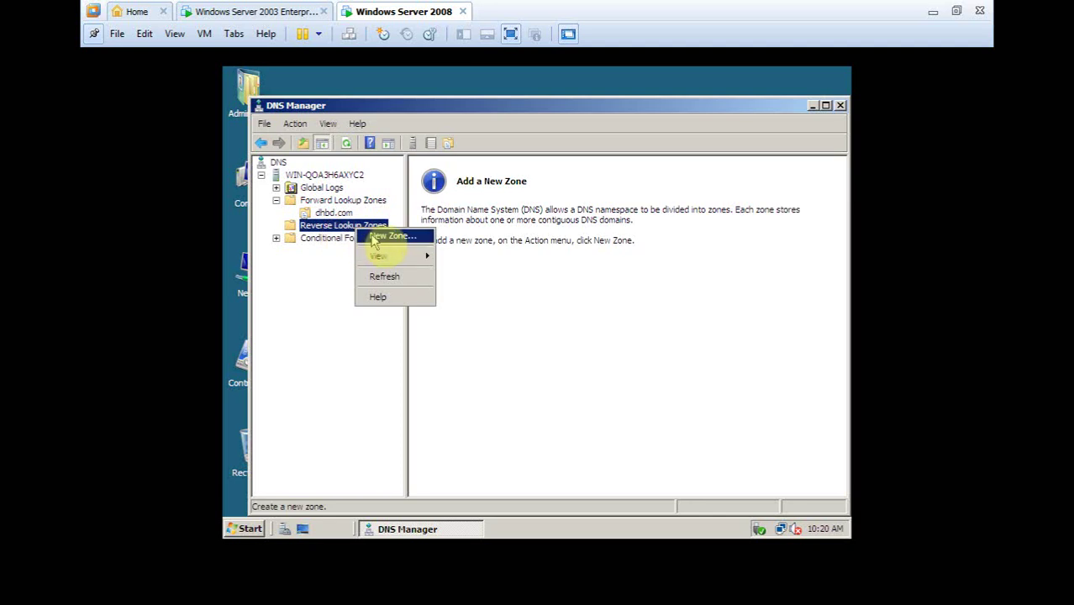
left_click(376, 236)
left_click(550, 392)
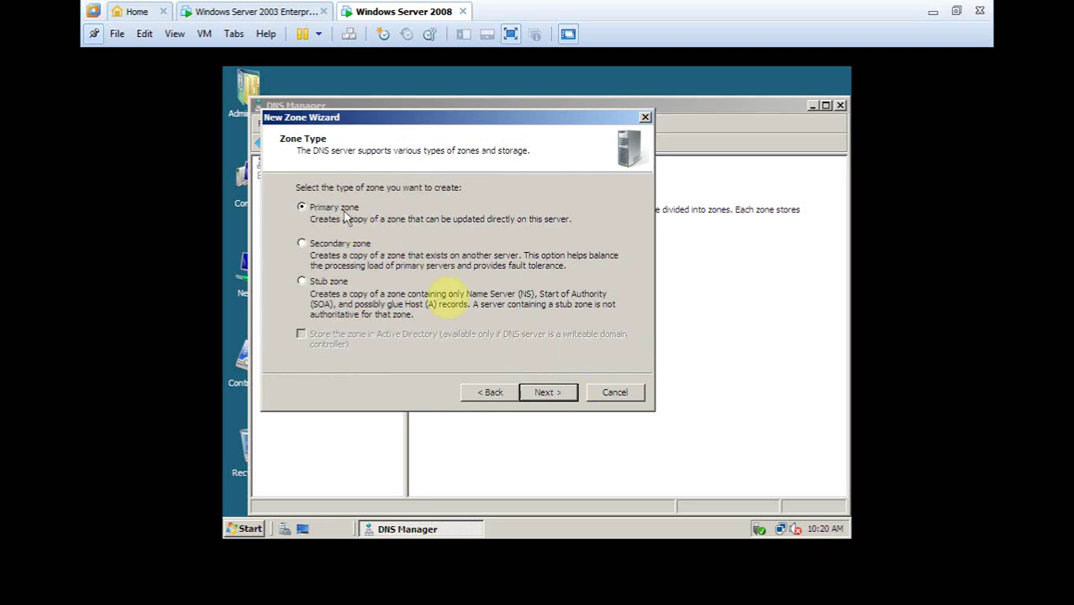
left_click(550, 393)
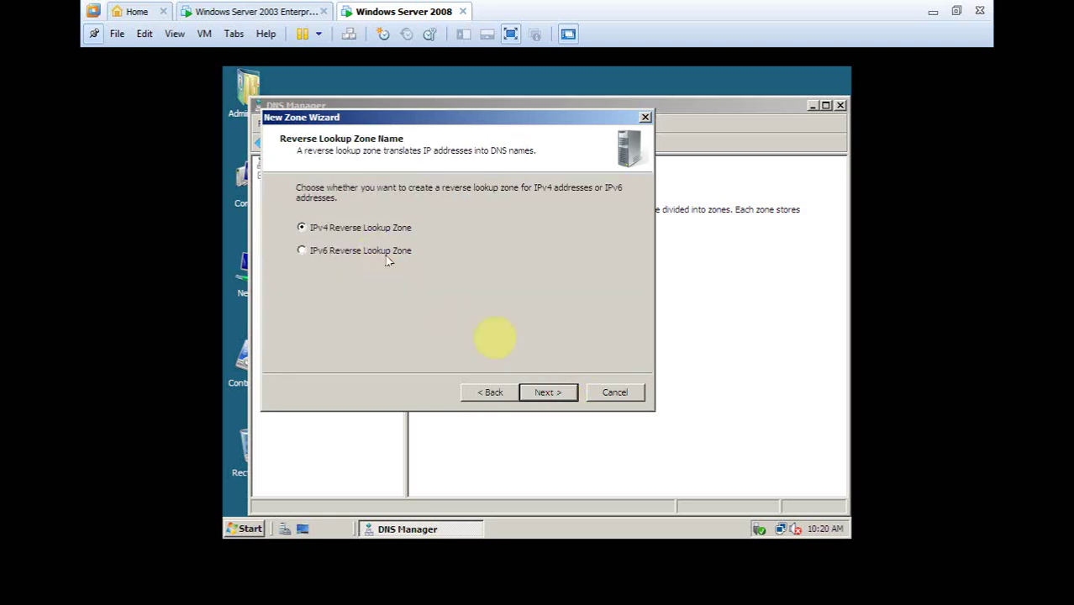
left_click(548, 392)
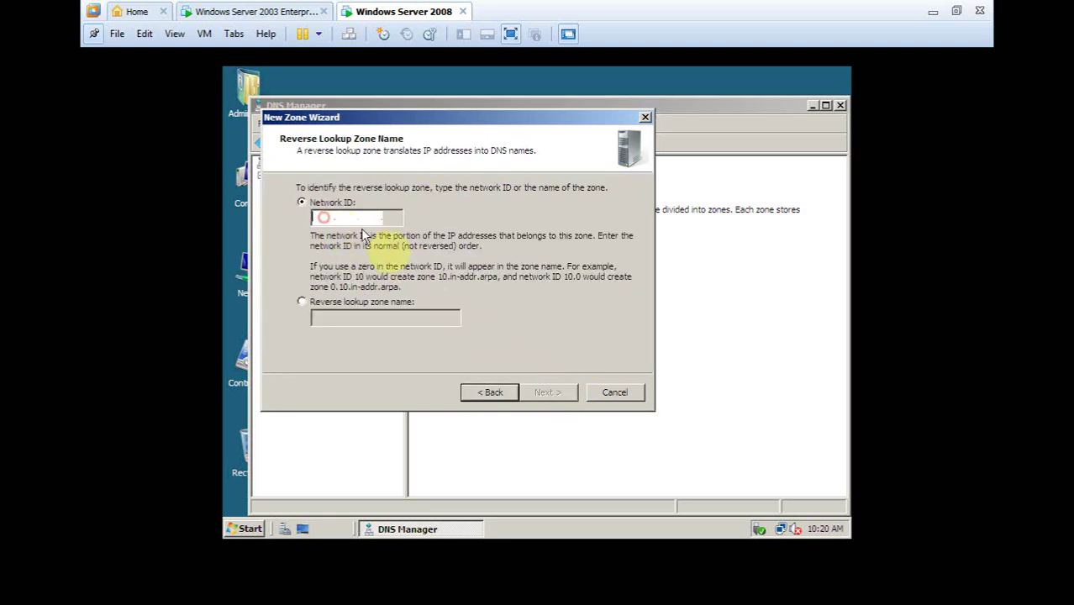
Set the network ID to 172.16.1, create the new zone file 1.16.172.in-addr.arpa.dns and finish the wizard
type("172")
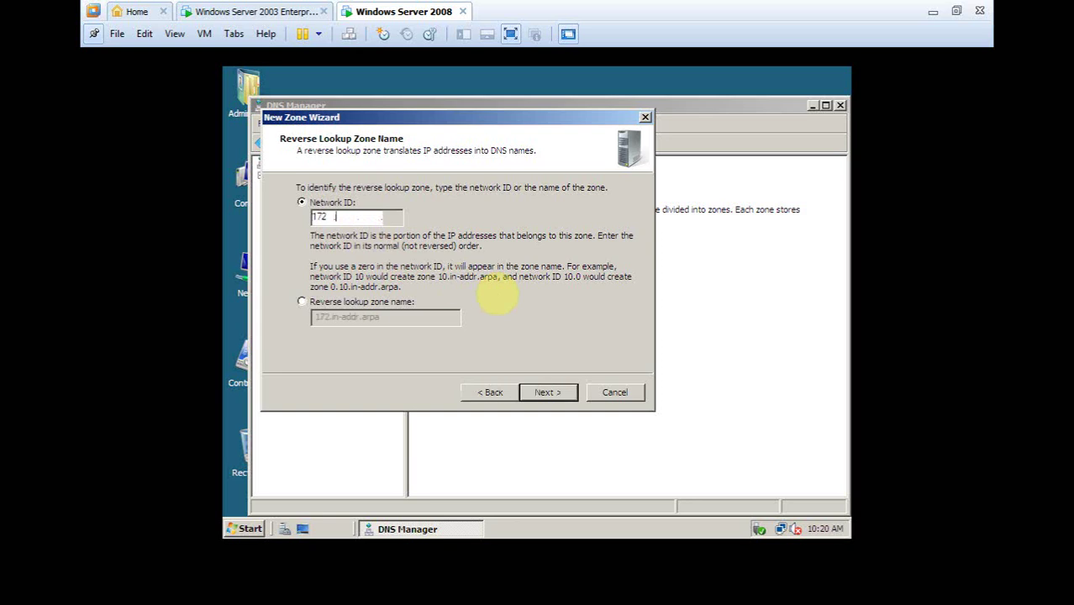
type(".16.1.")
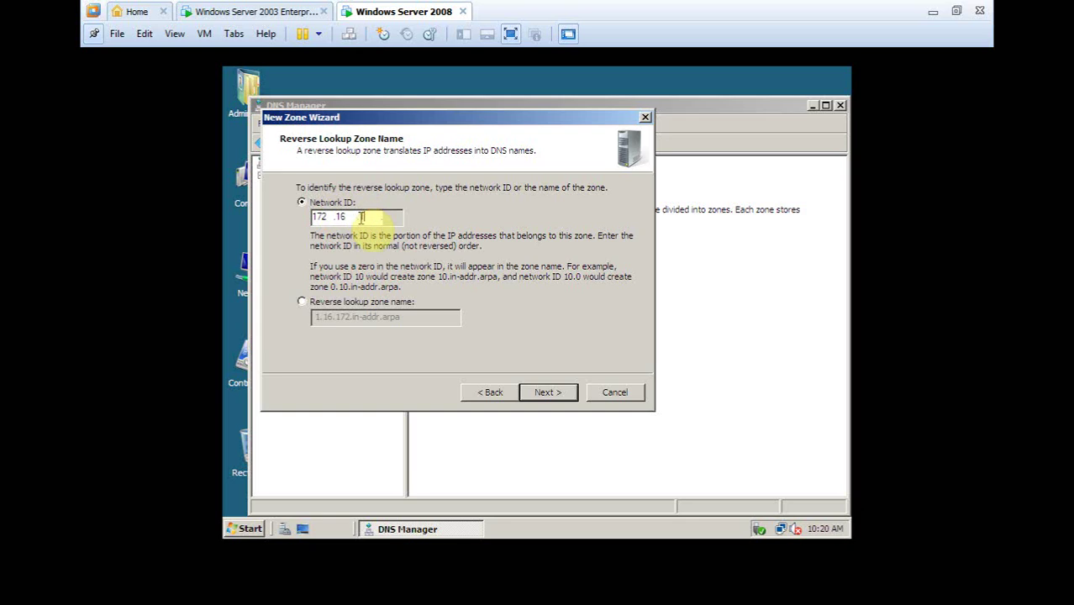
left_click(392, 219)
left_click_drag(431, 118, 564, 198)
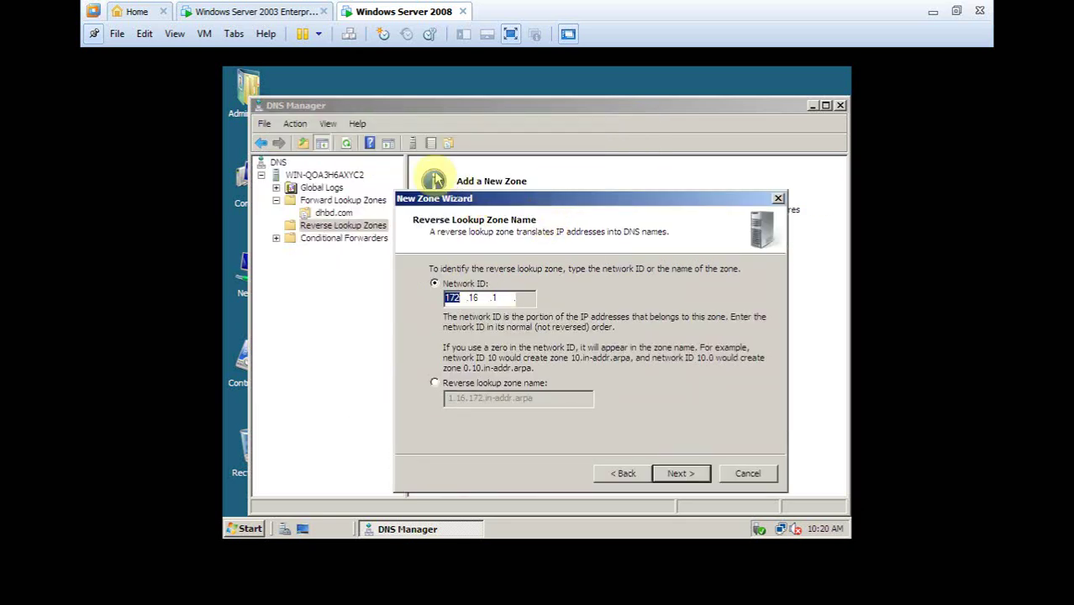
left_click(682, 473)
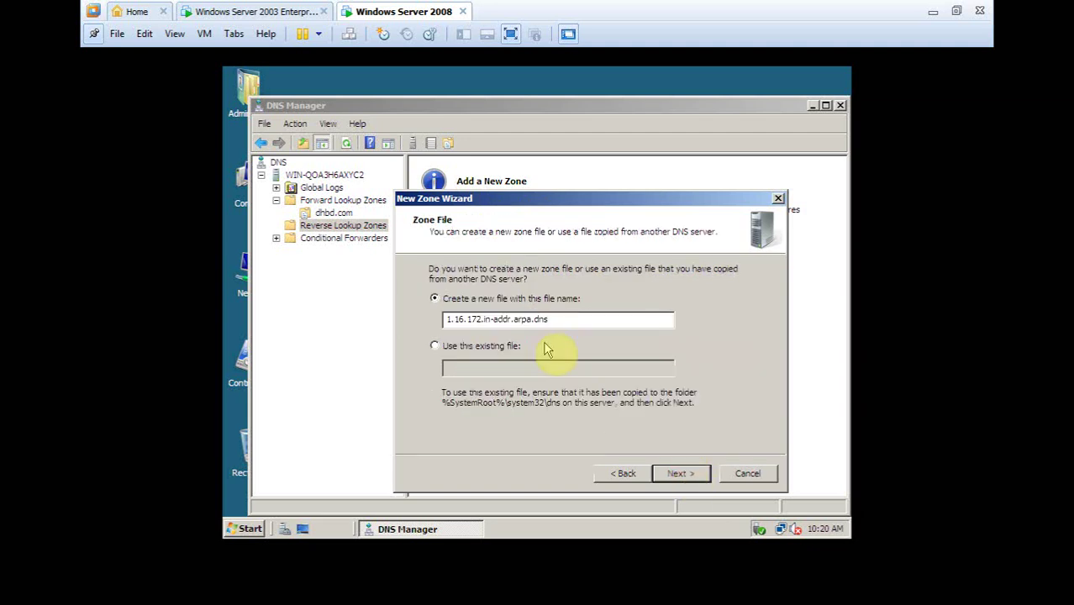
left_click(691, 474)
left_click(681, 474)
left_click(685, 473)
Expand Reverse Lookup Zones and open the 1.16.172.in-addr.arpa zone
double_click(337, 227)
left_click(337, 238)
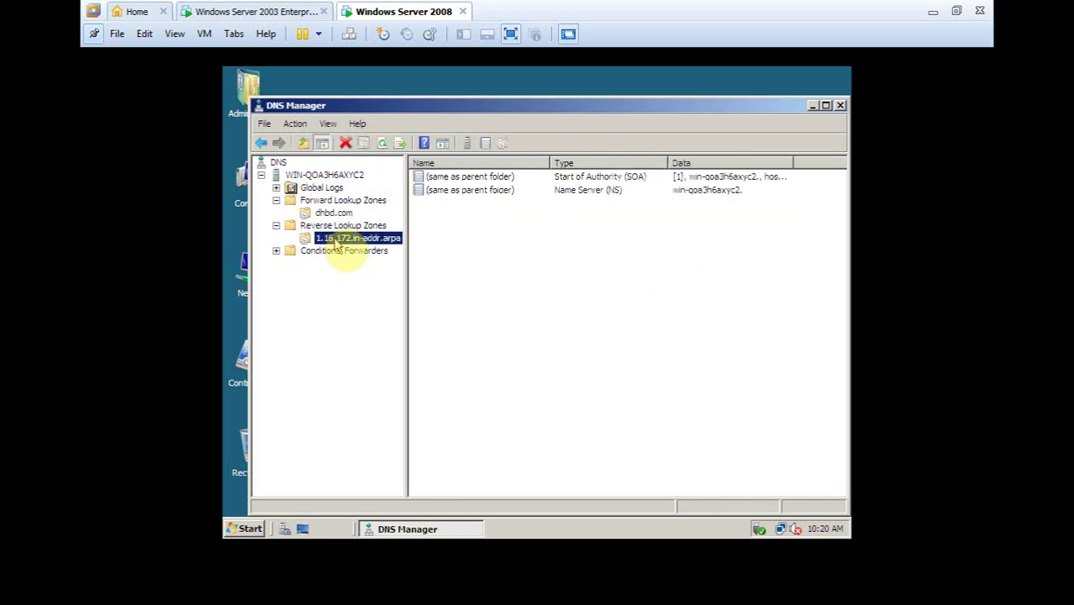
right_click(448, 234)
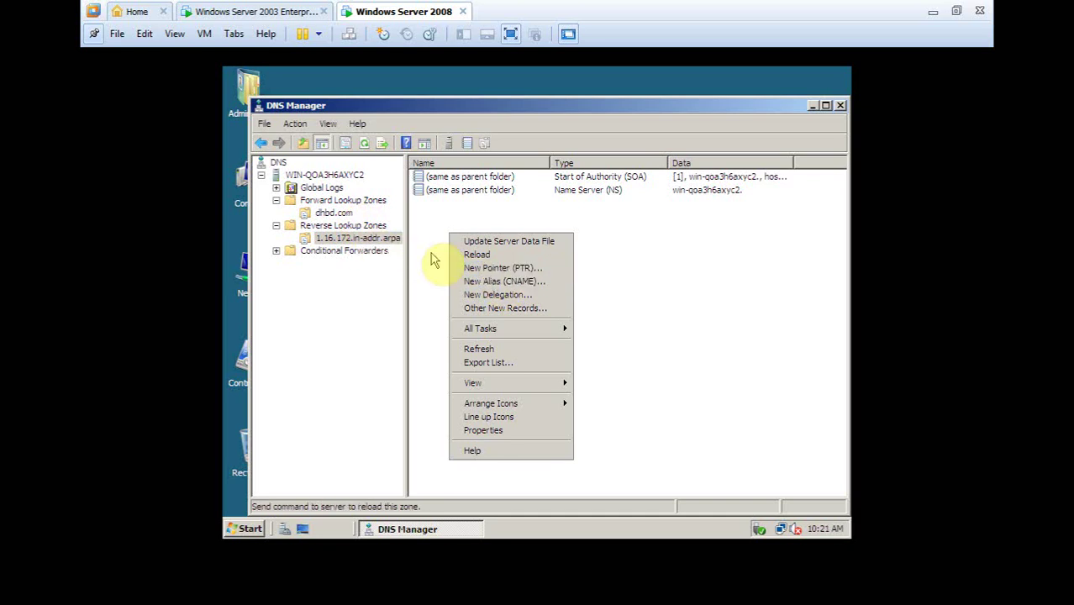
left_click(374, 241)
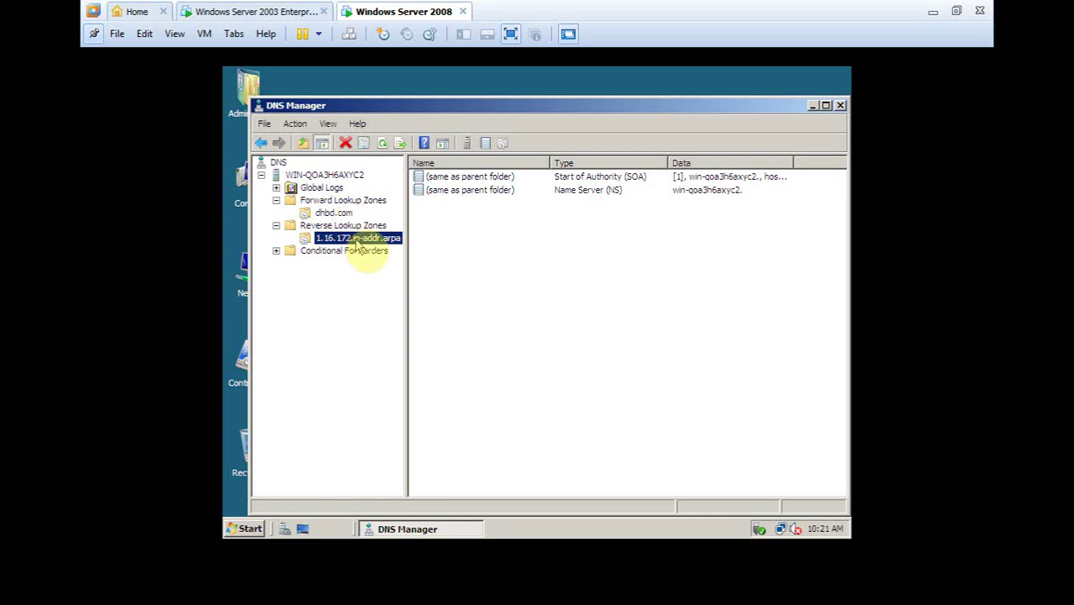
Start a new pointer (PTR) record in the reverse zone with the host IP address 172.16.1.1
right_click(453, 233)
left_click(506, 271)
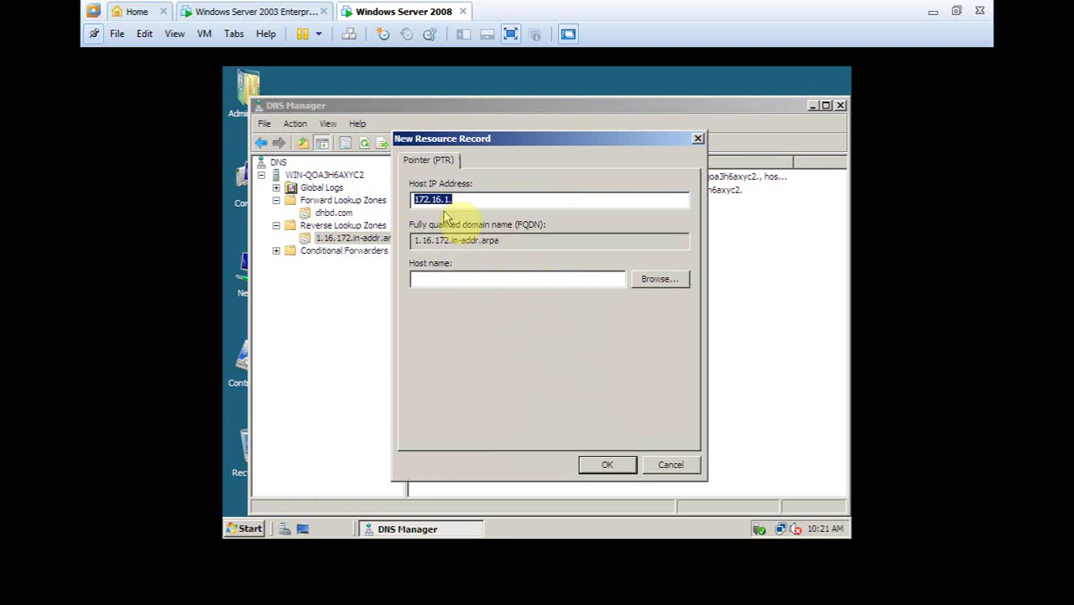
left_click(467, 199)
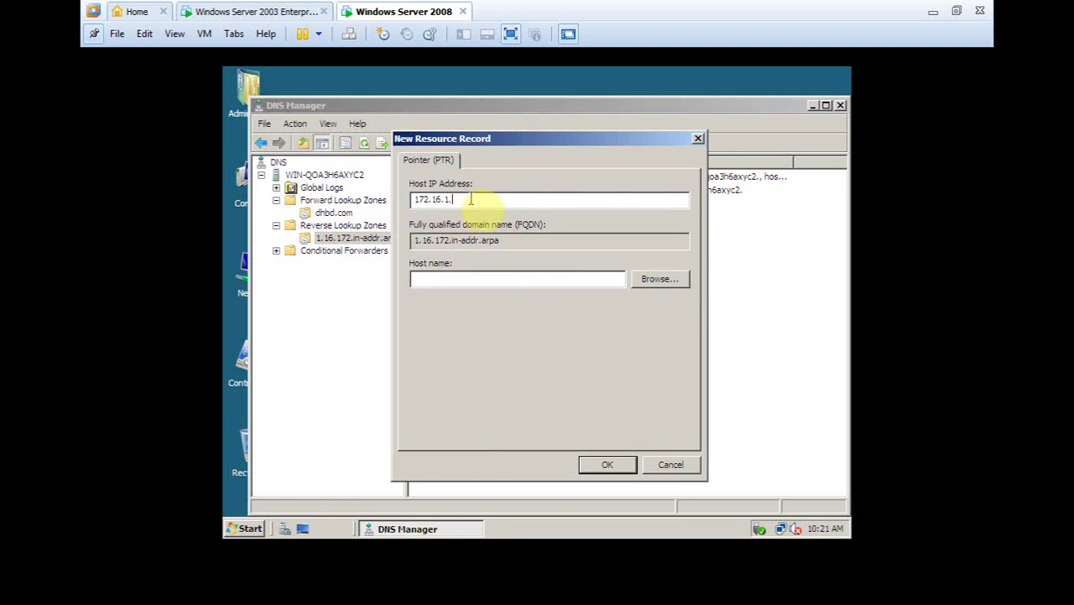
type("1")
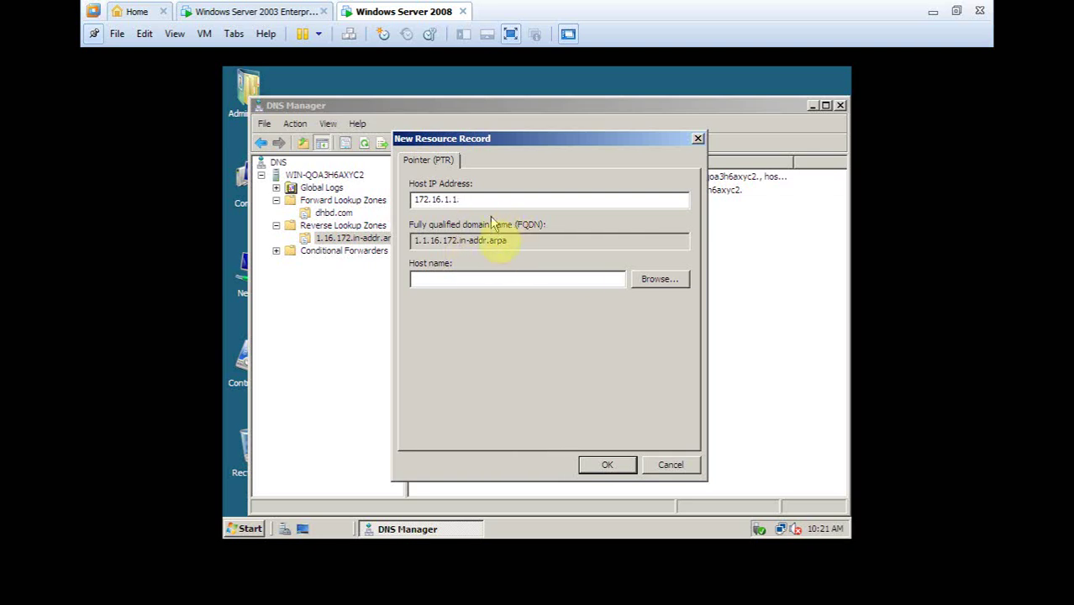
Browse the server's dhbd.com forward zone, pick the www host as the pointer's host name and create the record
left_click(658, 280)
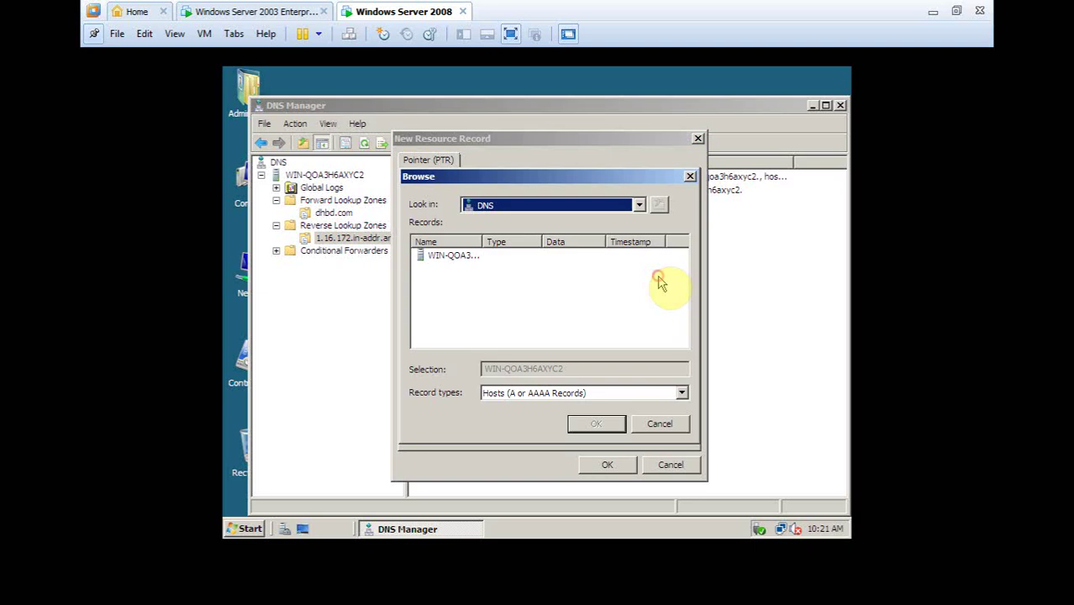
double_click(469, 256)
left_click(465, 256)
double_click(465, 256)
double_click(463, 257)
double_click(440, 256)
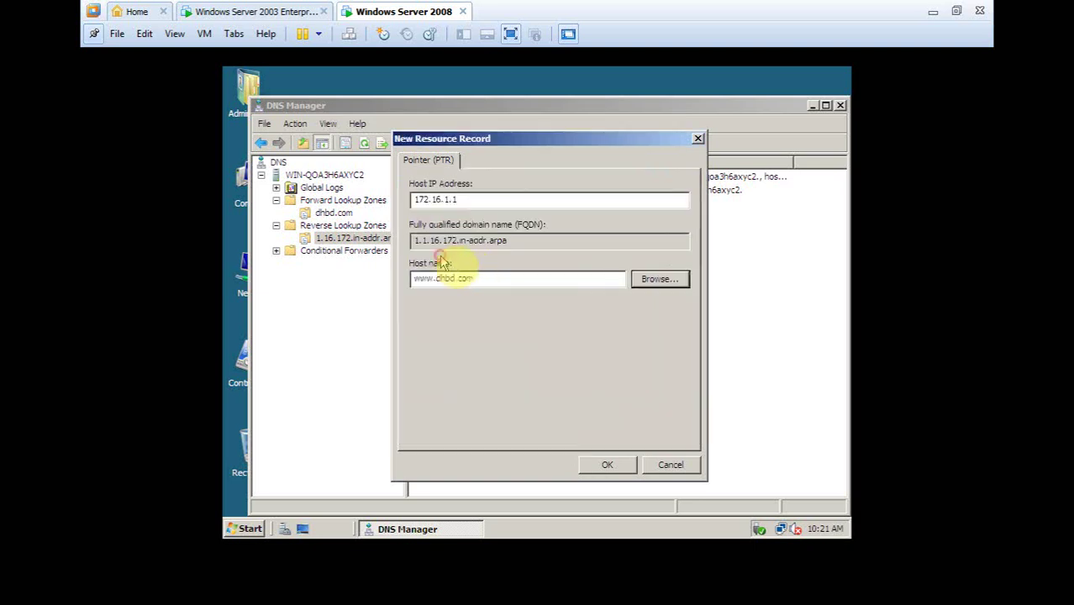
left_click_drag(474, 278, 413, 277)
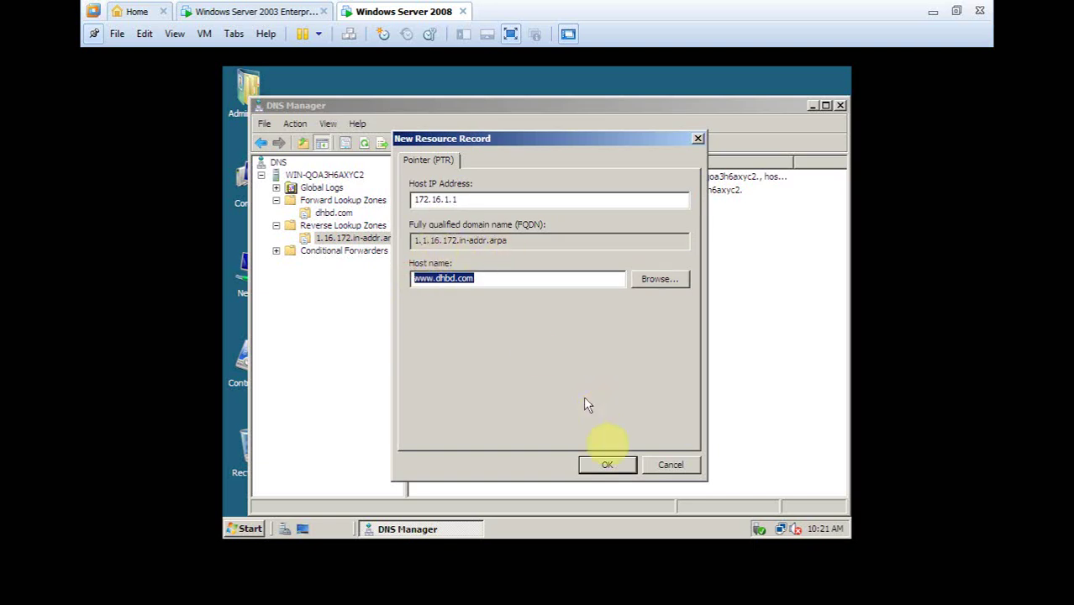
left_click(613, 463)
Compare the 172.16.1.1 pointer record in the reverse zone with the www host record in dhbd.com
left_click(451, 204)
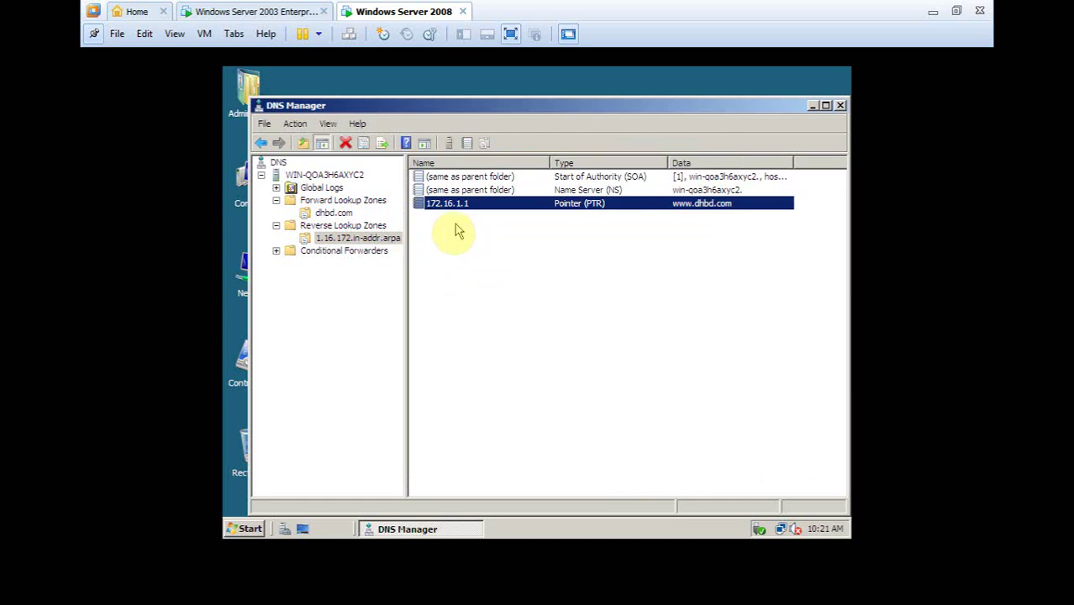
left_click(334, 212)
left_click(435, 205)
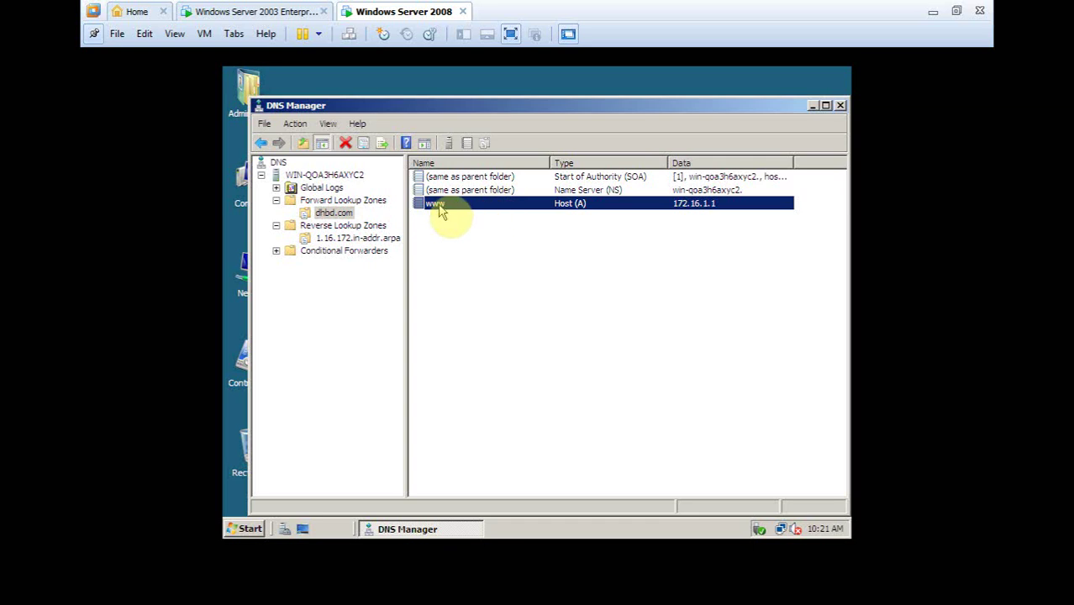
right_click(458, 247)
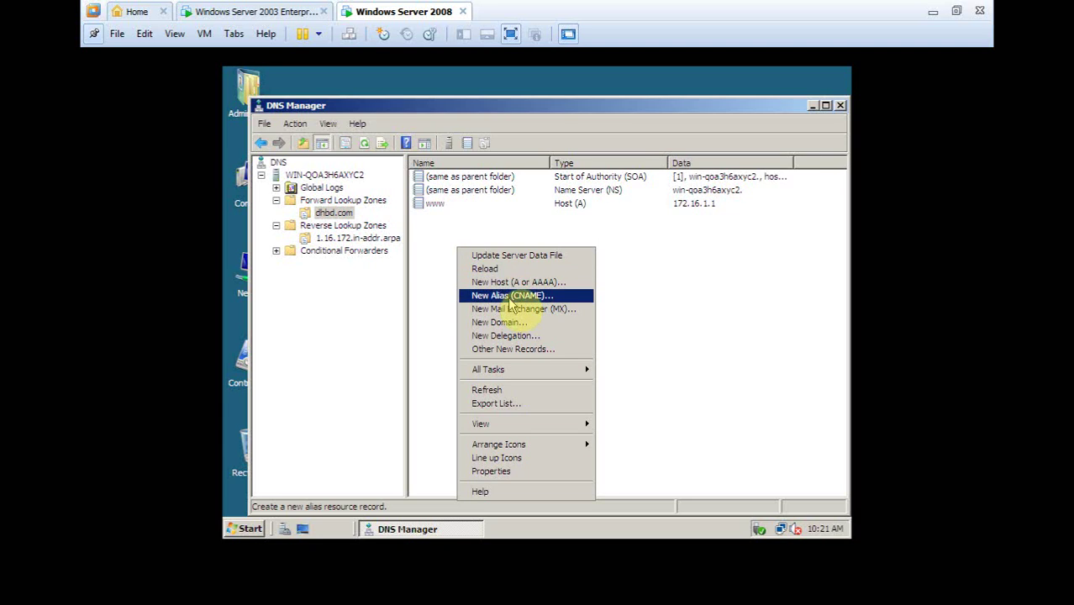
left_click(508, 299)
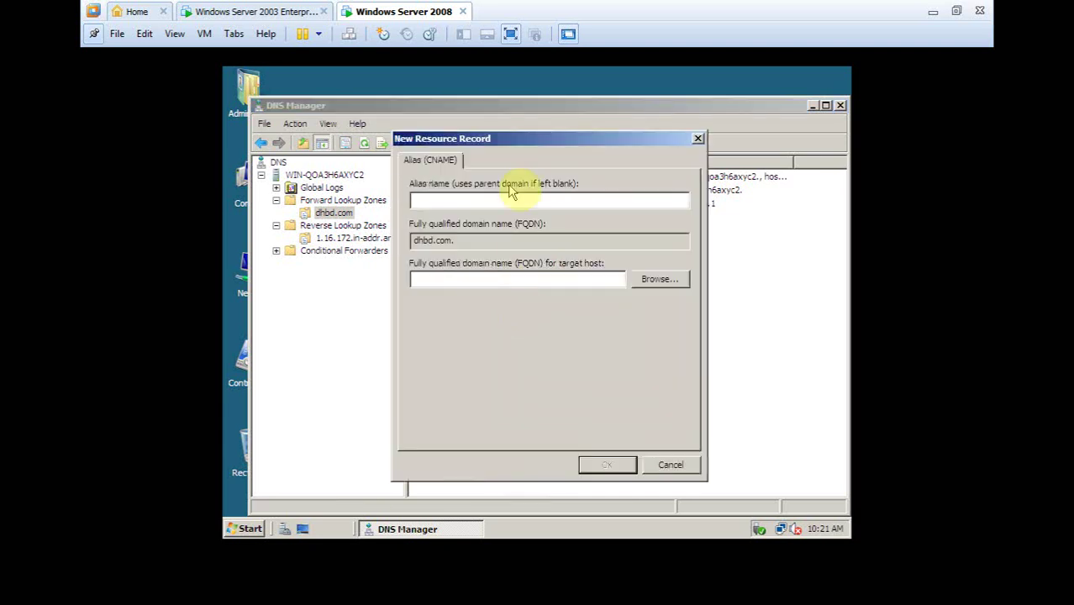
left_click_drag(510, 137, 529, 246)
left_click(713, 215)
right_click(504, 262)
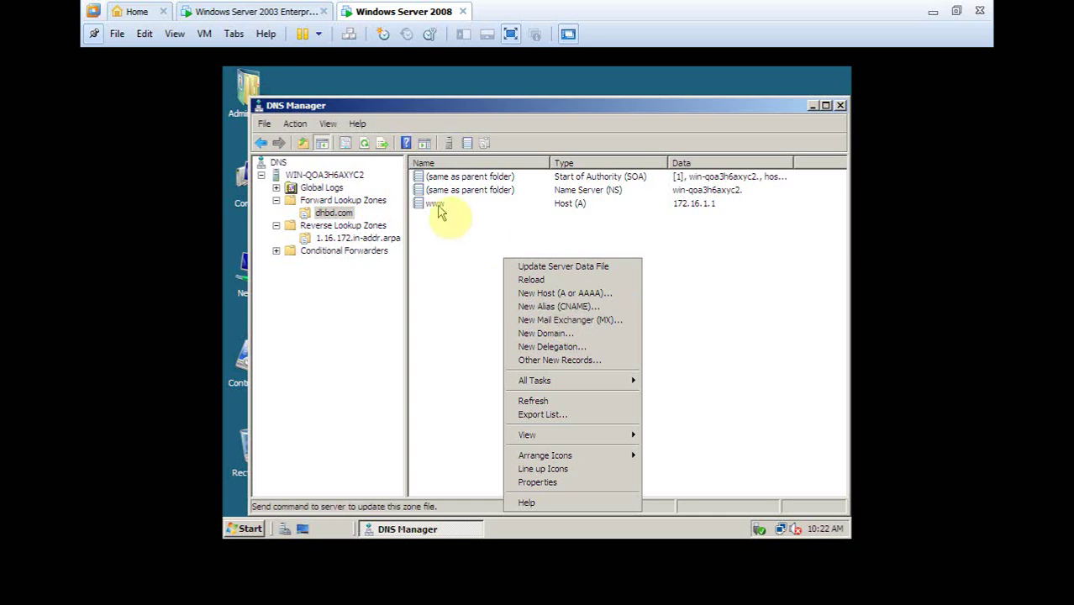
left_click(548, 307)
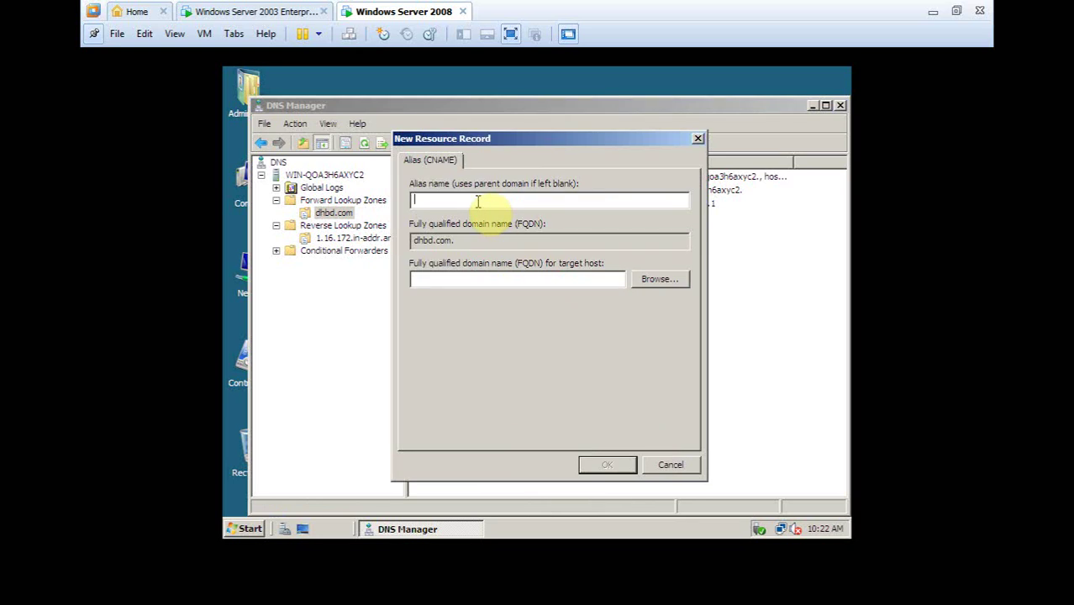
type("fpt")
left_click(660, 279)
double_click(469, 256)
double_click(467, 256)
double_click(462, 256)
left_click(451, 256)
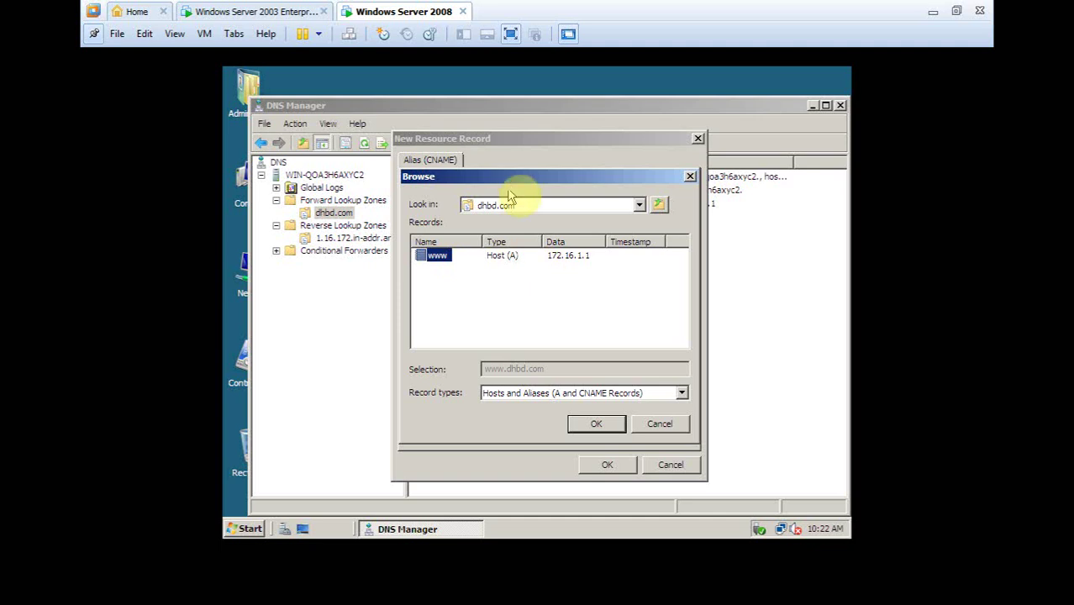
left_click_drag(530, 175, 538, 205)
left_click_drag(464, 204, 466, 287)
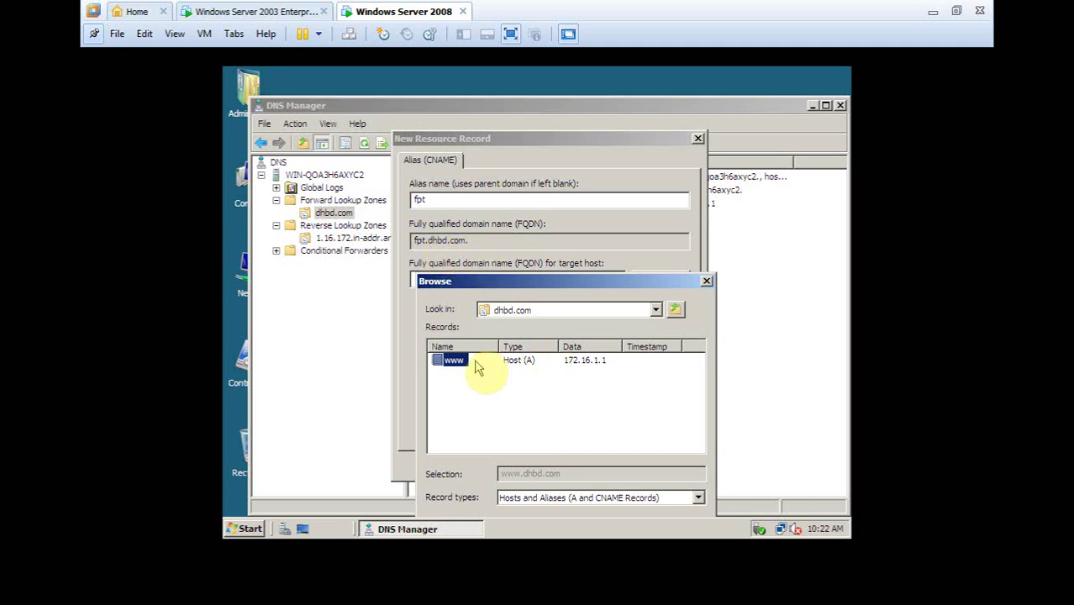
left_click_drag(537, 284, 562, 216)
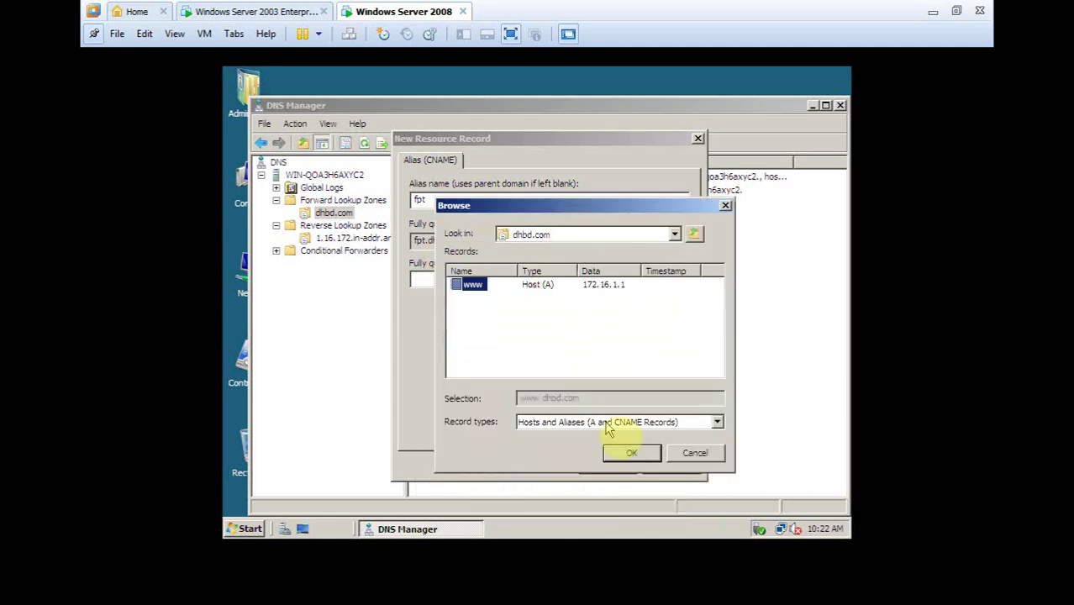
left_click(630, 450)
left_click(627, 454)
right_click(437, 248)
left_click(481, 297)
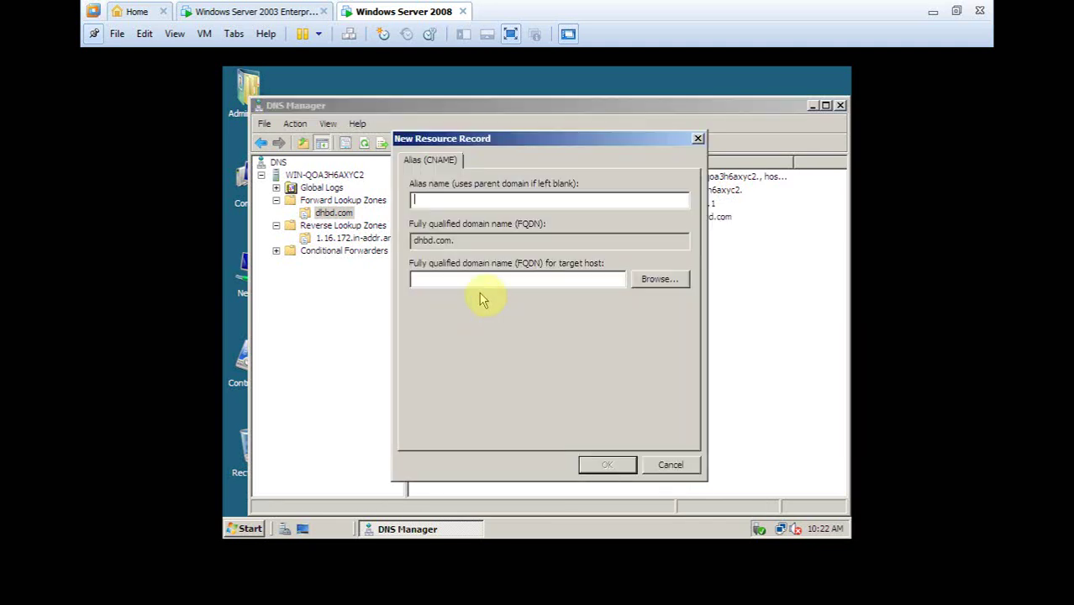
type("mail")
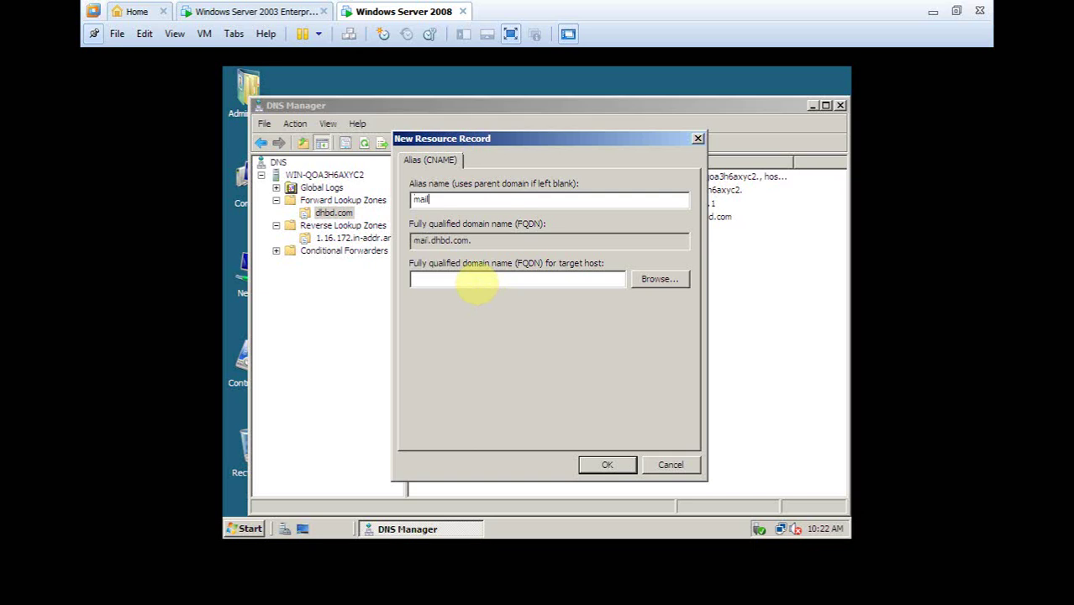
left_click(659, 279)
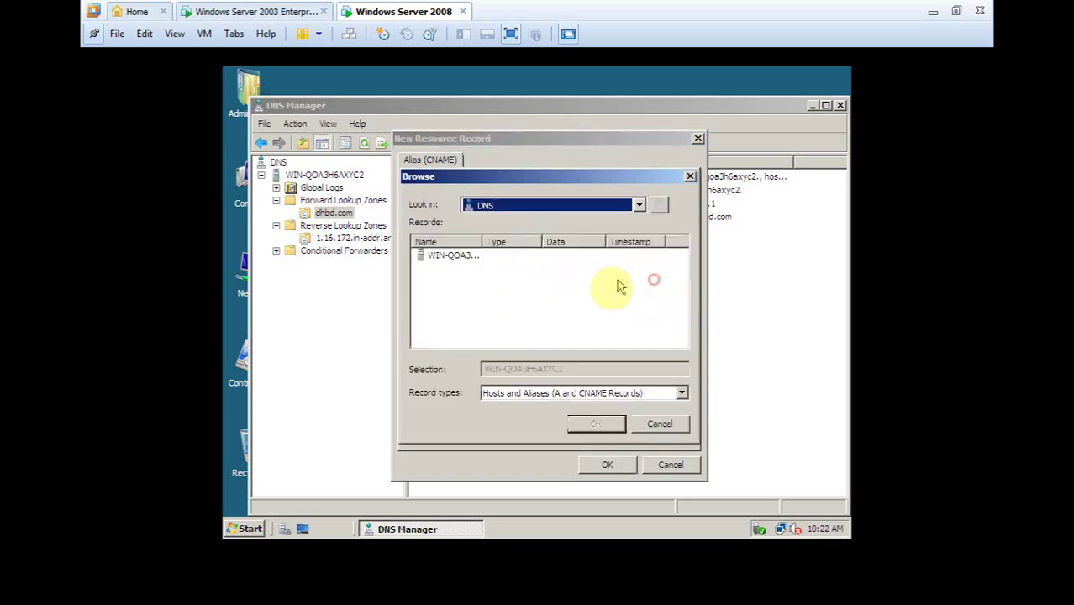
double_click(443, 255)
double_click(435, 254)
double_click(435, 254)
left_click(440, 257)
double_click(437, 256)
left_click(606, 464)
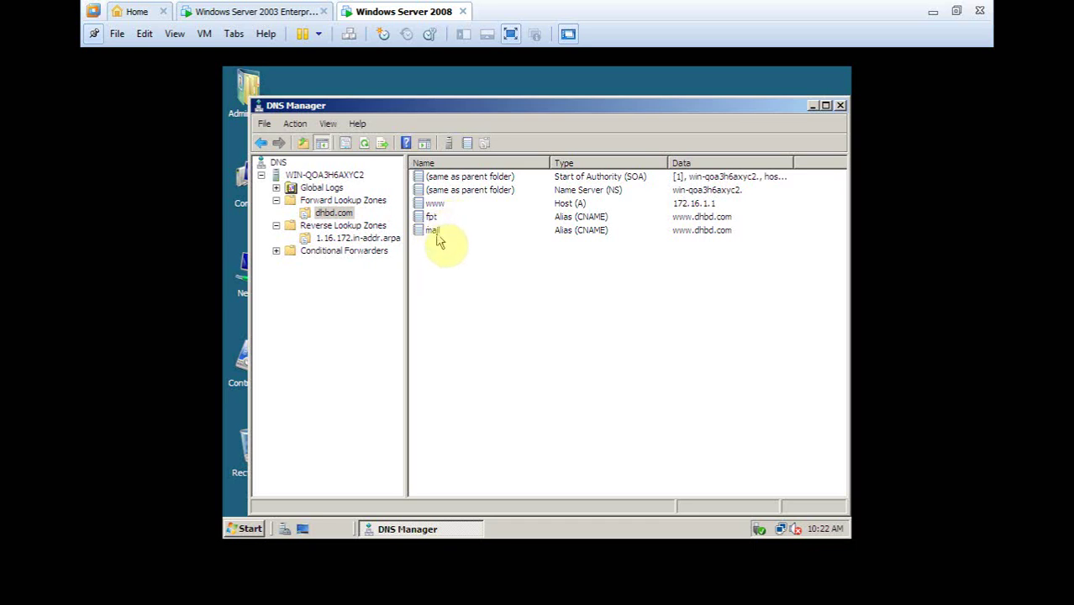
Review the 1.16.172.in-addr.arpa reverse zone and the dhbd.com records, and close DNS Manager
left_click(380, 239)
left_click(334, 213)
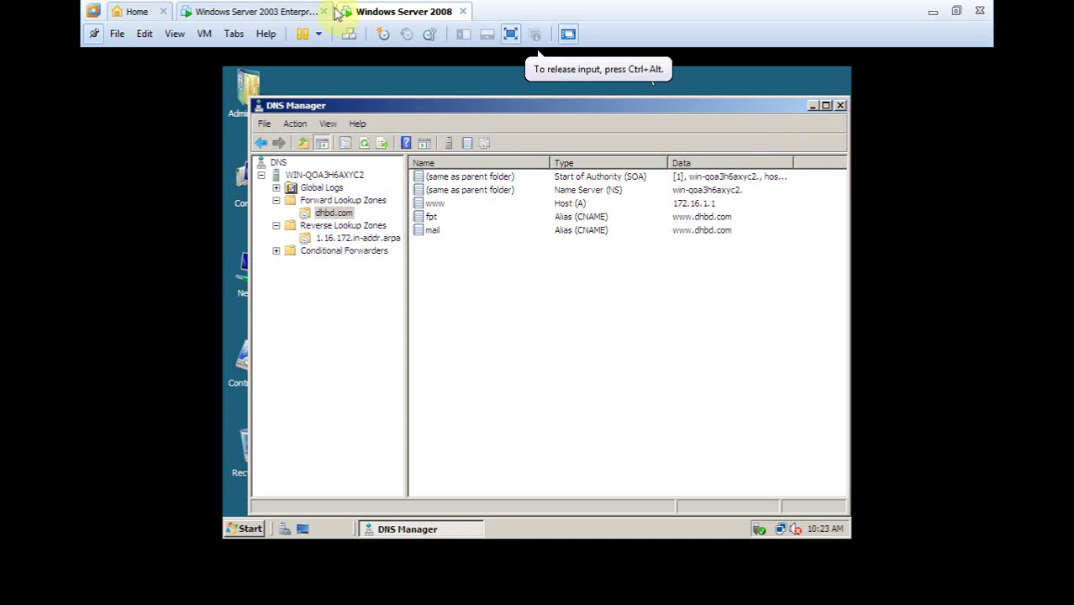
left_click(280, 12)
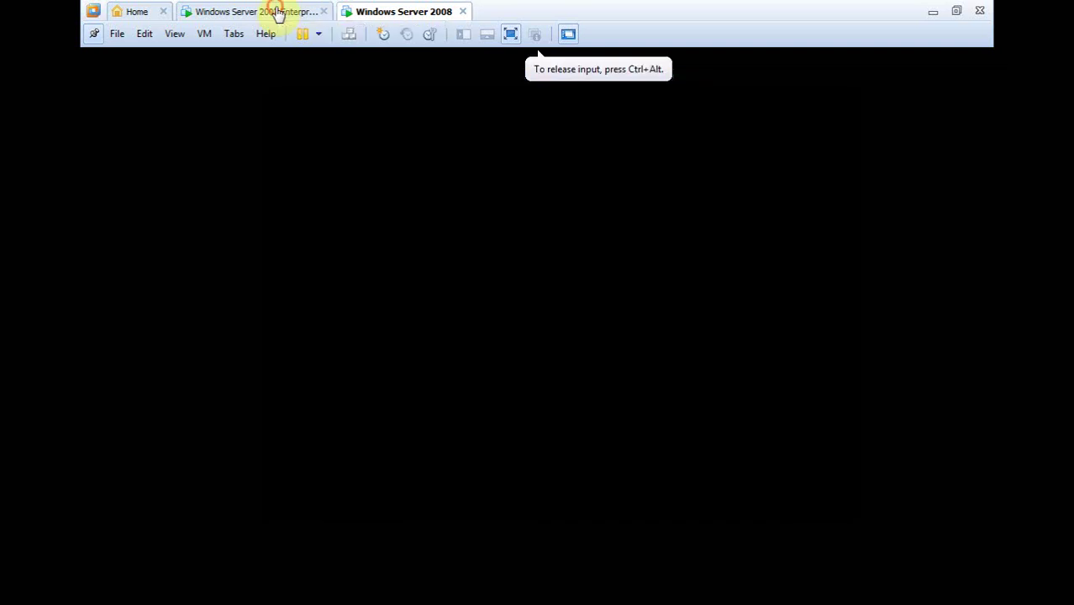
left_click(386, 13)
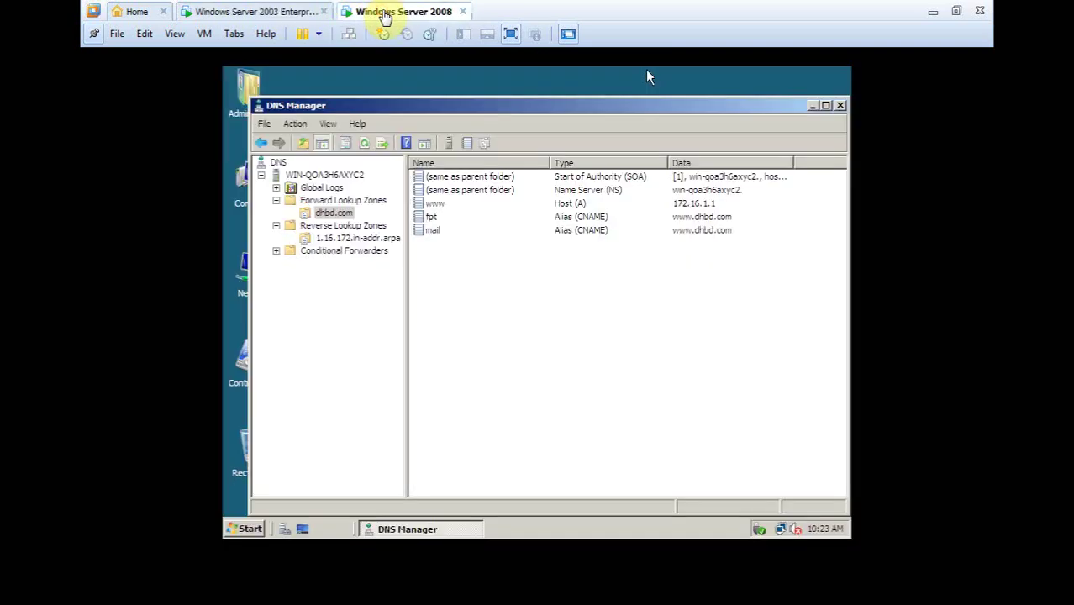
left_click(840, 105)
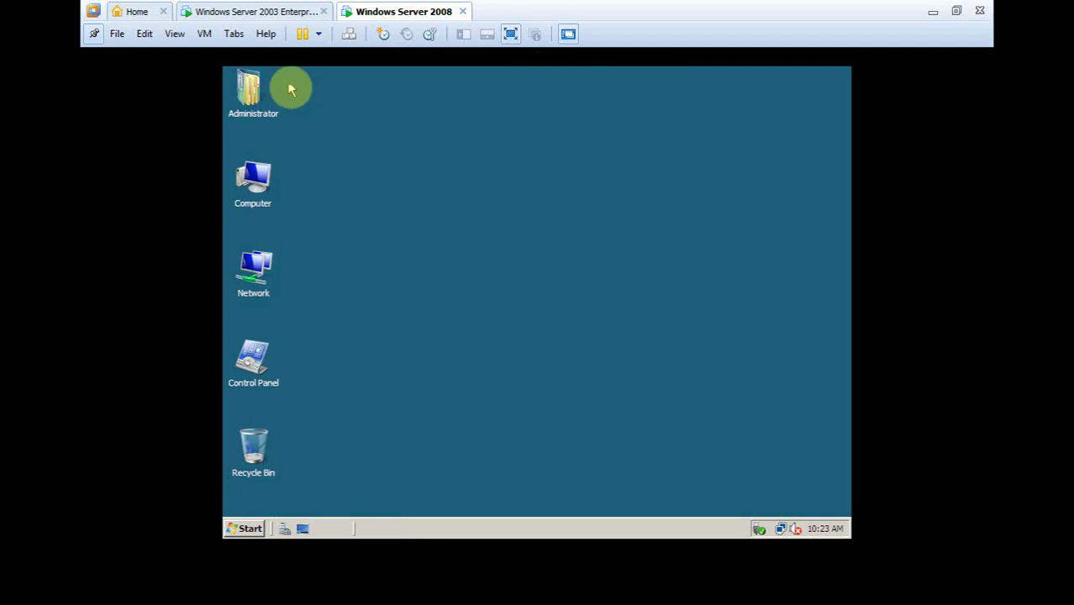
Switch to the Windows Server 2003 virtual machine and unlock it as administrator
left_click(272, 12)
left_click(370, 102)
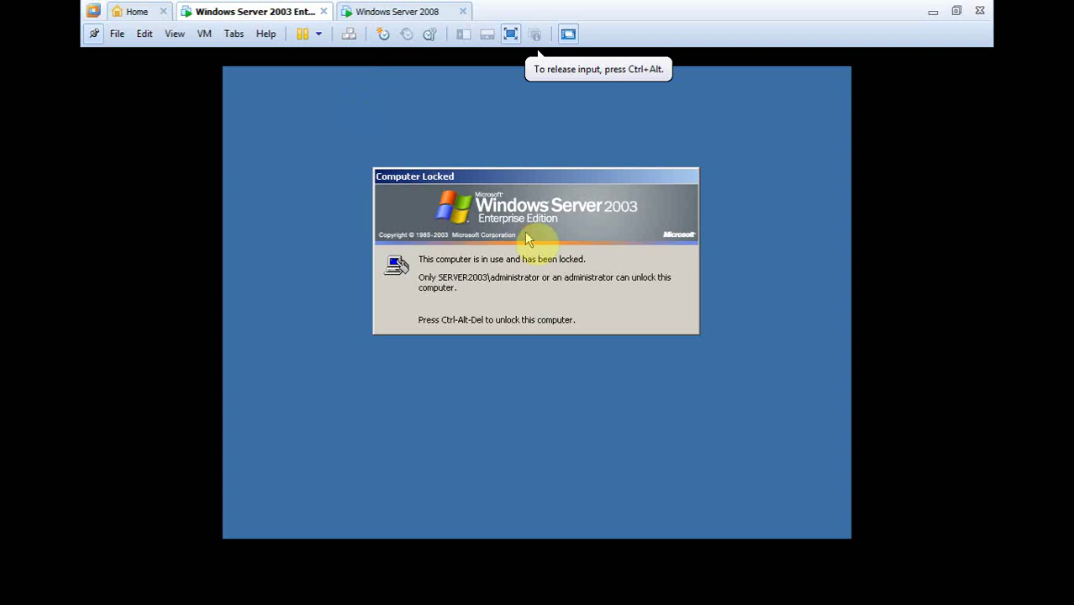
key("ctrl+alt+Insert")
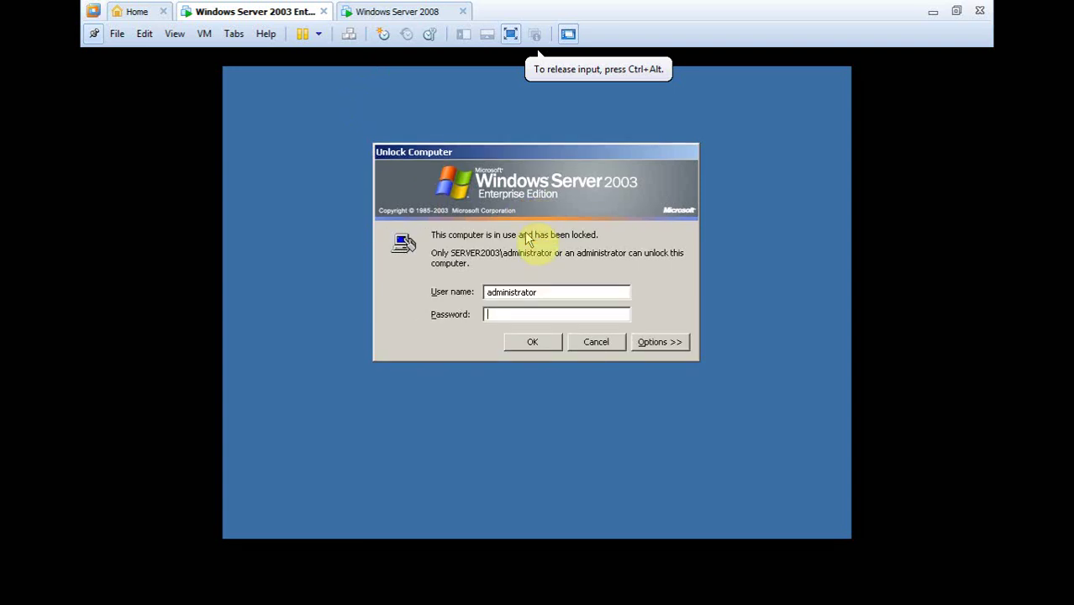
key("Return")
Open a Command Prompt on the Windows Server 2003 machine and start nslookup
left_click(249, 528)
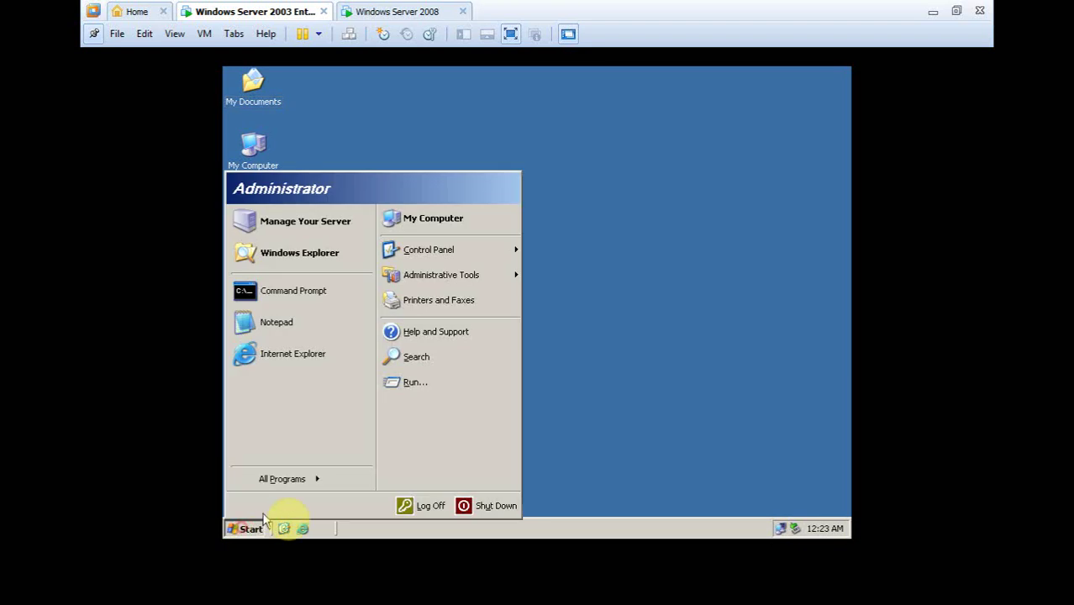
left_click(721, 427)
key("super+r")
type("c")
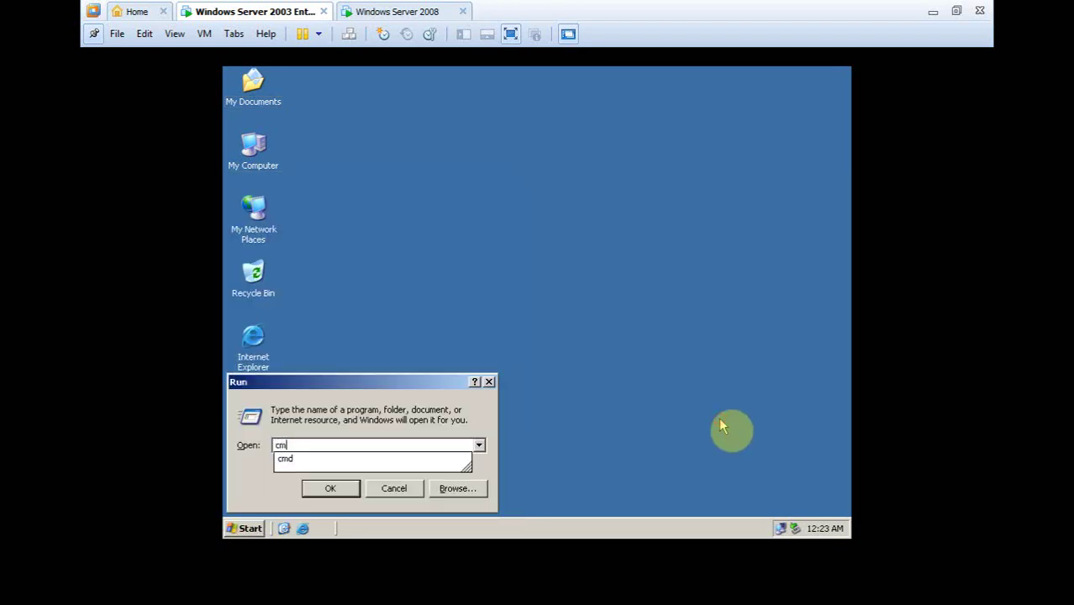
key("Return")
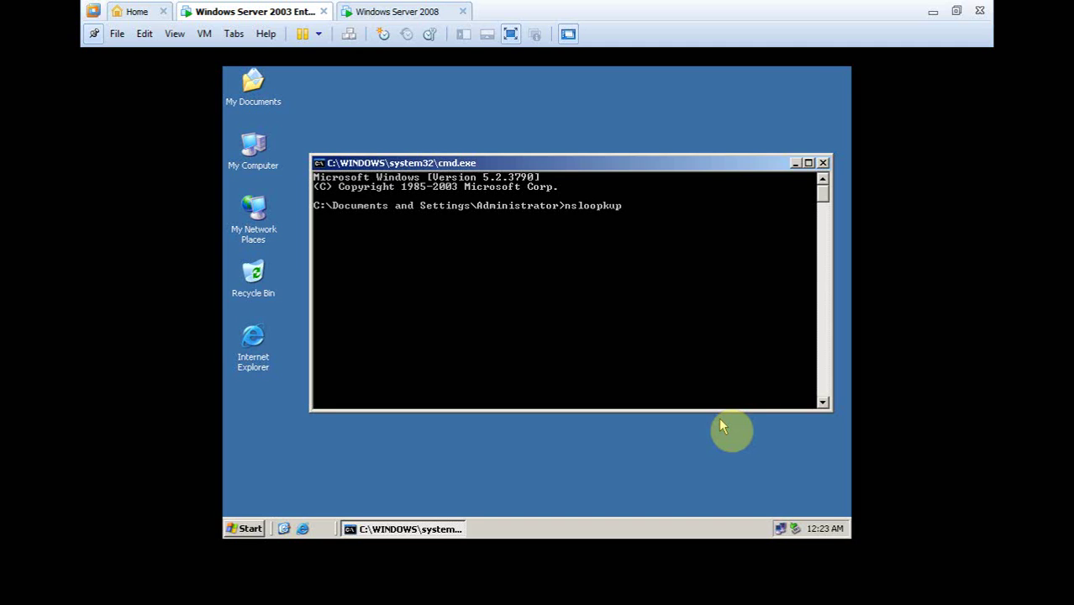
key("Return")
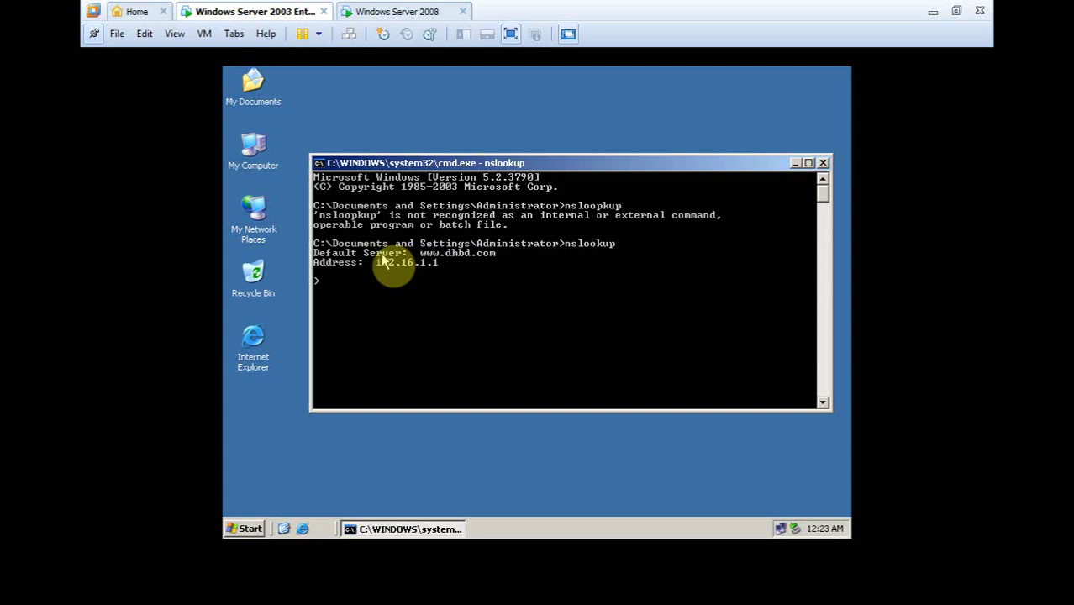
left_click(417, 74)
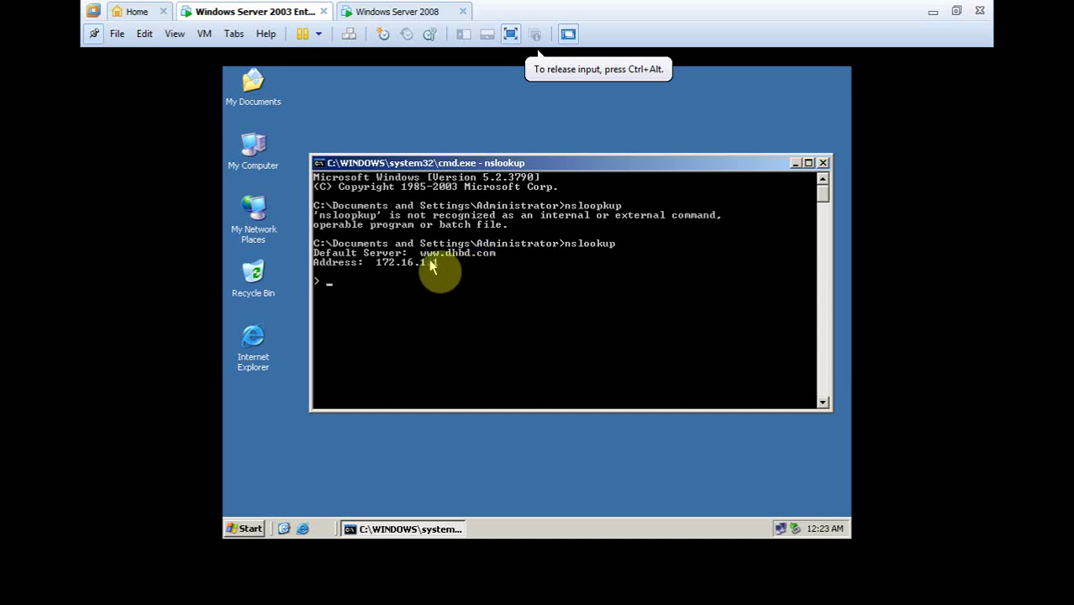
key("ctrl+alt")
left_click(444, 235)
type("www")
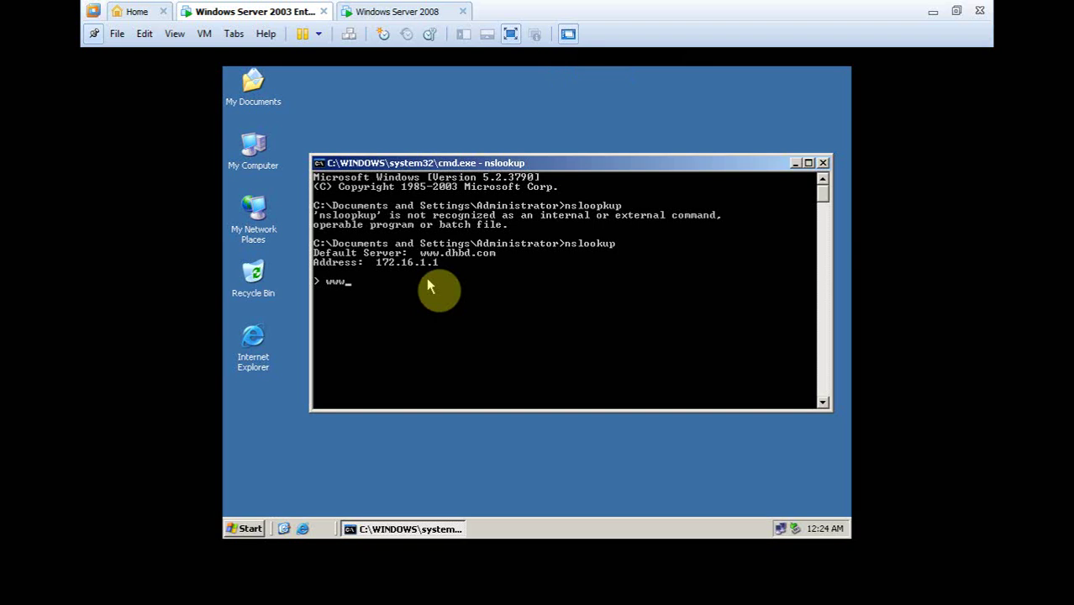
type(".dhbd.com")
key("Return")
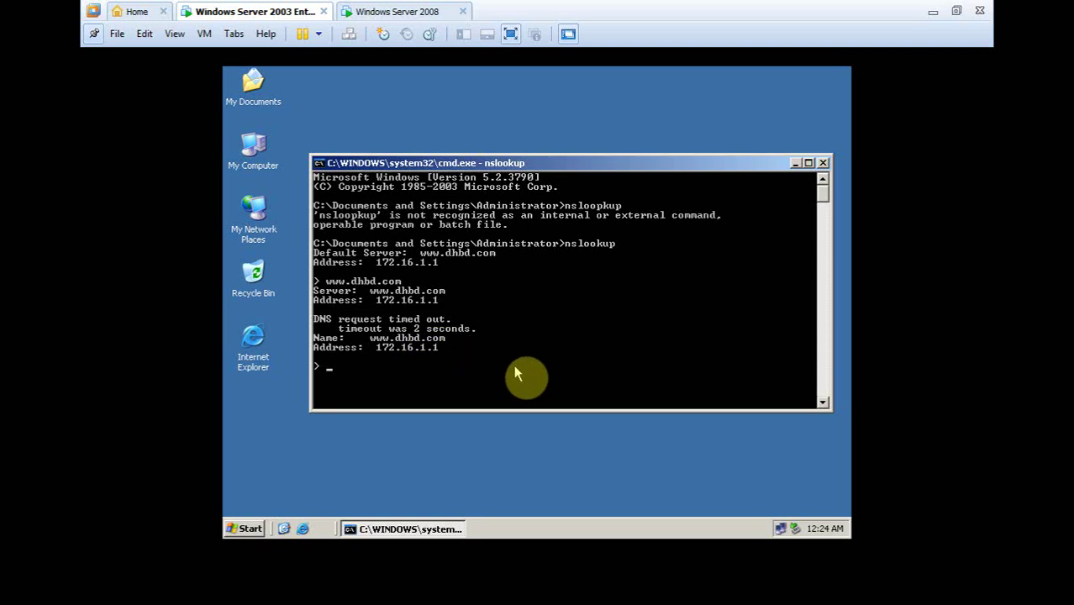
Query the alias fpt.dhbd.com in nslookup, and exit nslookup and the Command Prompt
type("t")
type(".db")
type("bd.")
type("com")
key("Return")
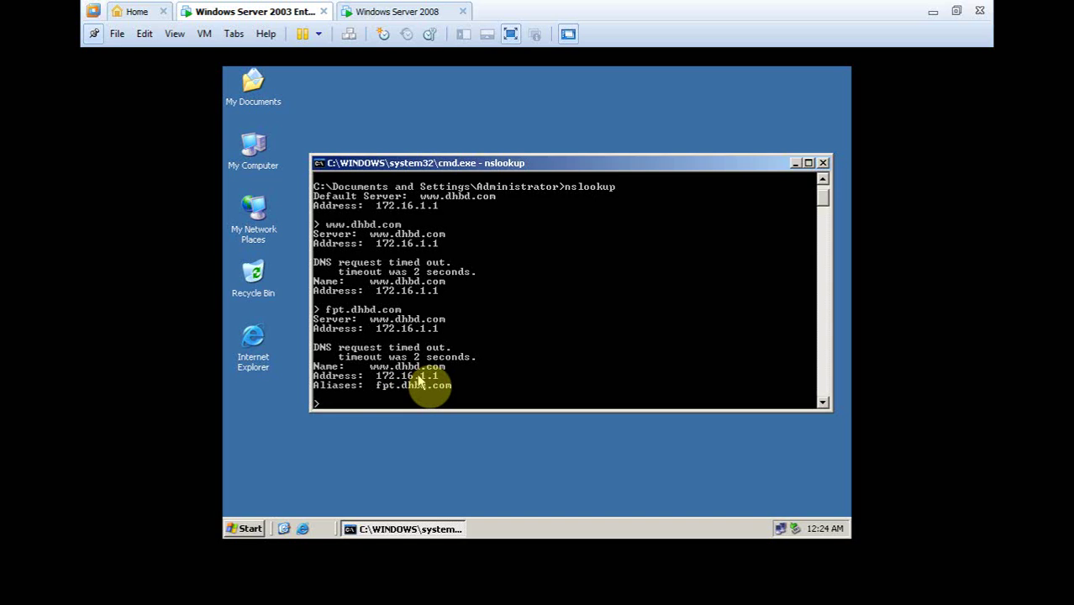
key("Return")
type("exit")
key("Return")
double_click(254, 344)
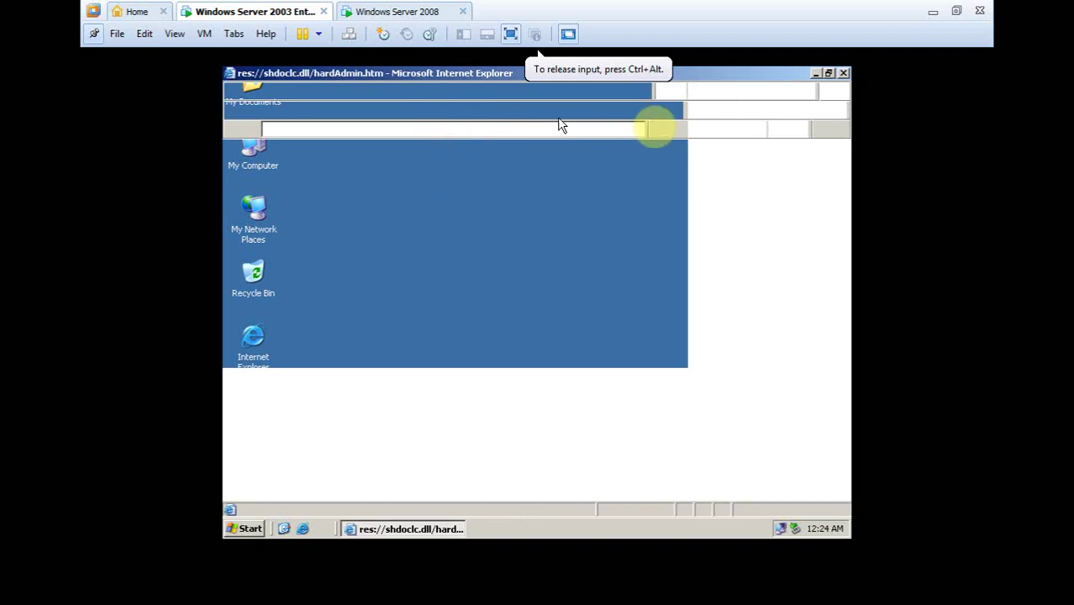
left_click(844, 74)
left_click(575, 364)
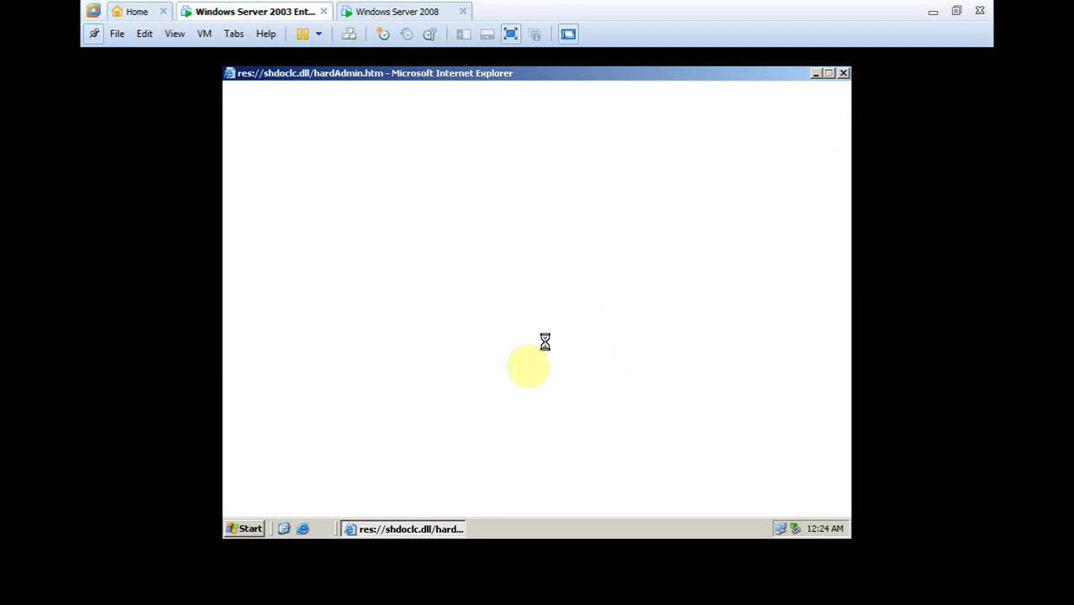
left_click(391, 10)
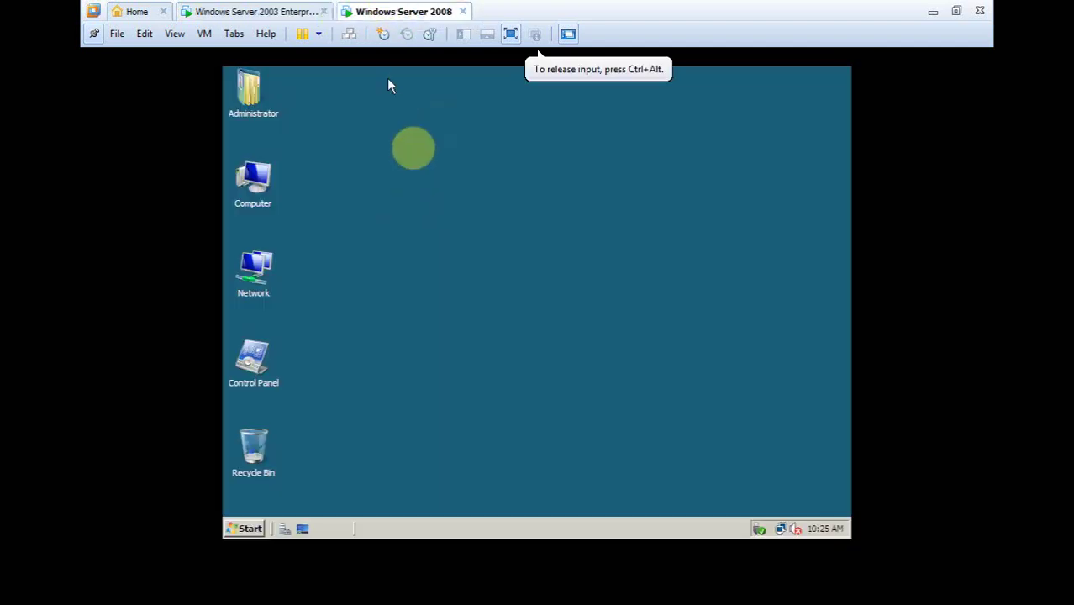
left_click(277, 10)
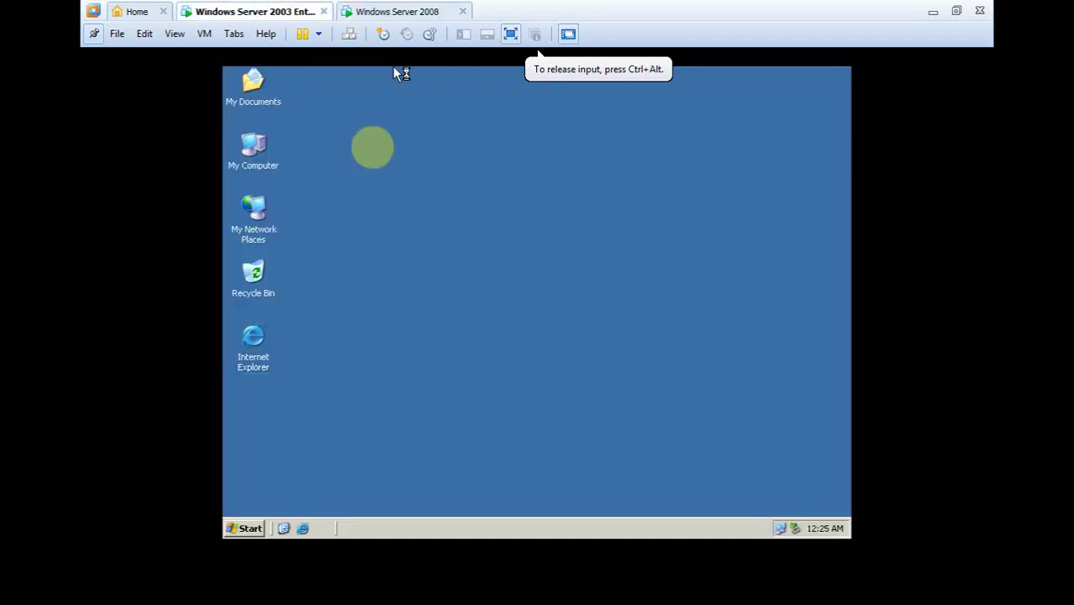
left_click(655, 373)
double_click(266, 354)
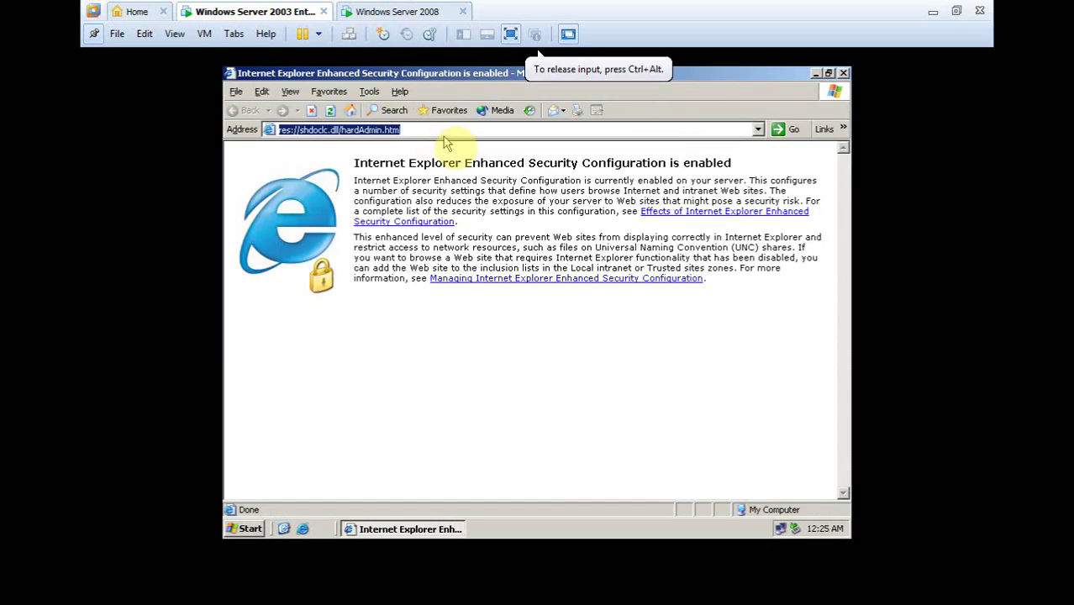
type("www")
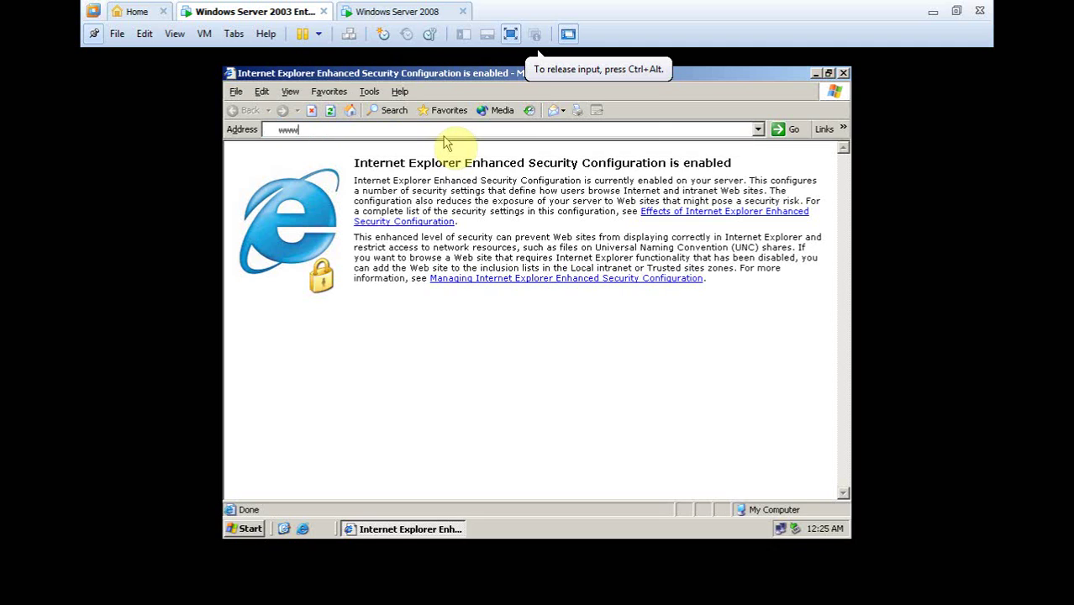
type(".dhbd.")
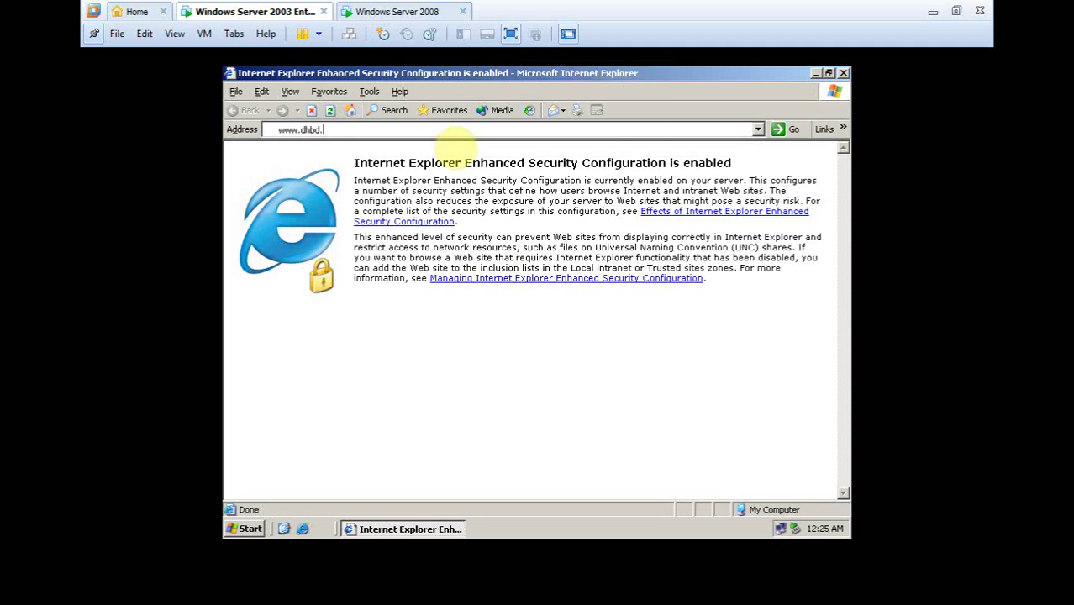
type("com")
key("Return")
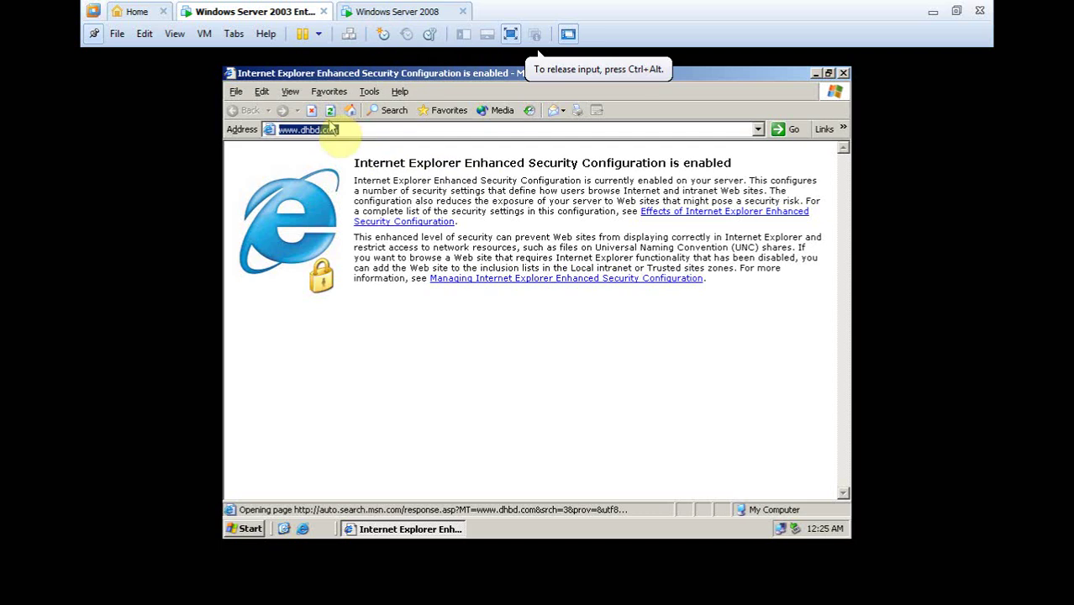
Switch to the Windows Server 2008 machine and check its administrative tools and Control Panel for a web server manager
left_click(395, 12)
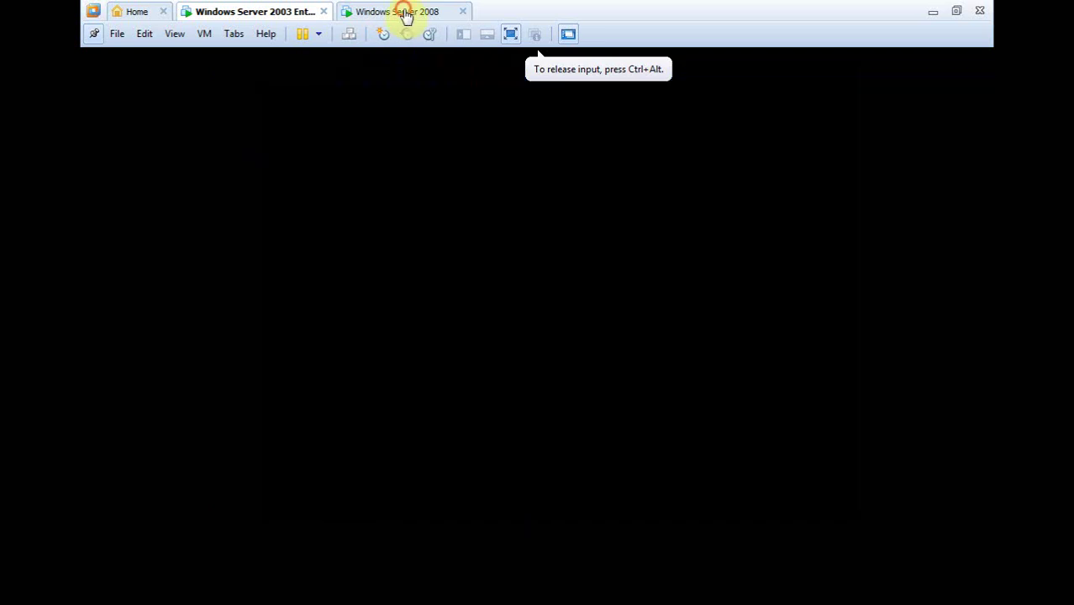
left_click(251, 530)
mouse_move(479, 343)
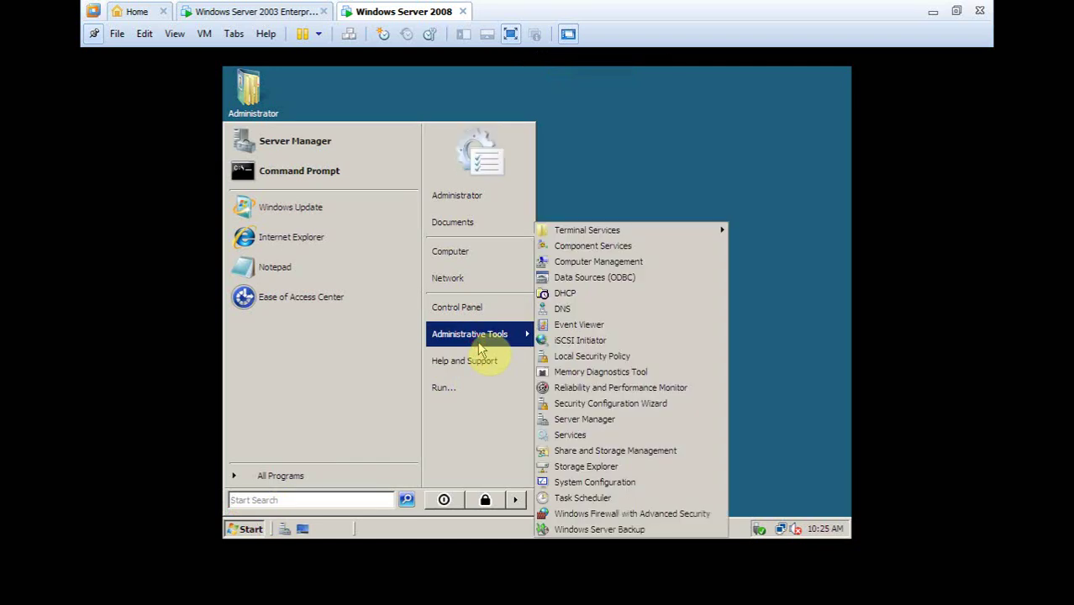
left_click(602, 162)
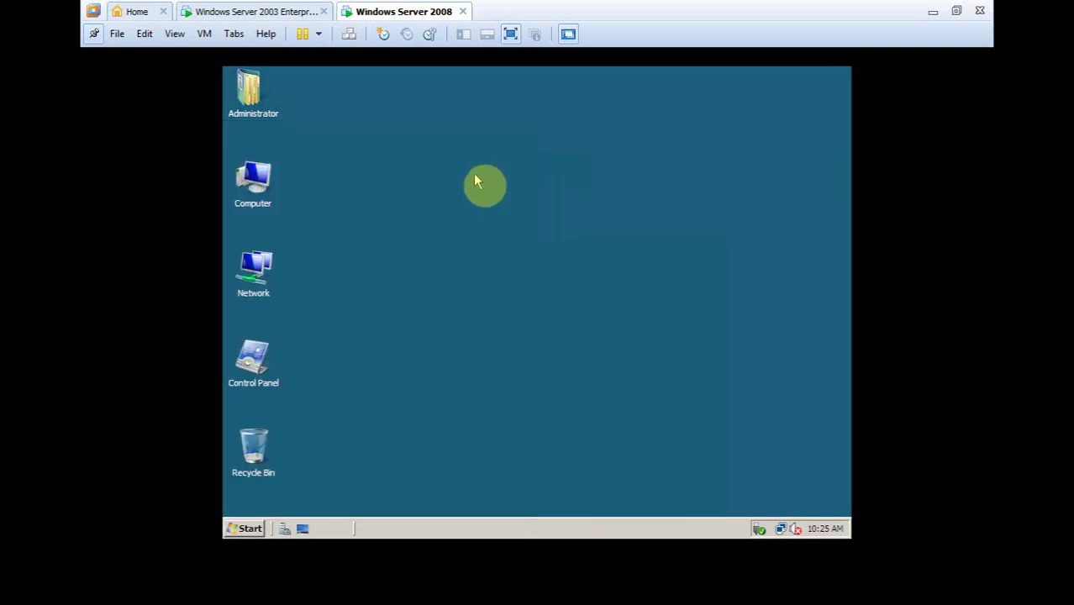
left_click(445, 77)
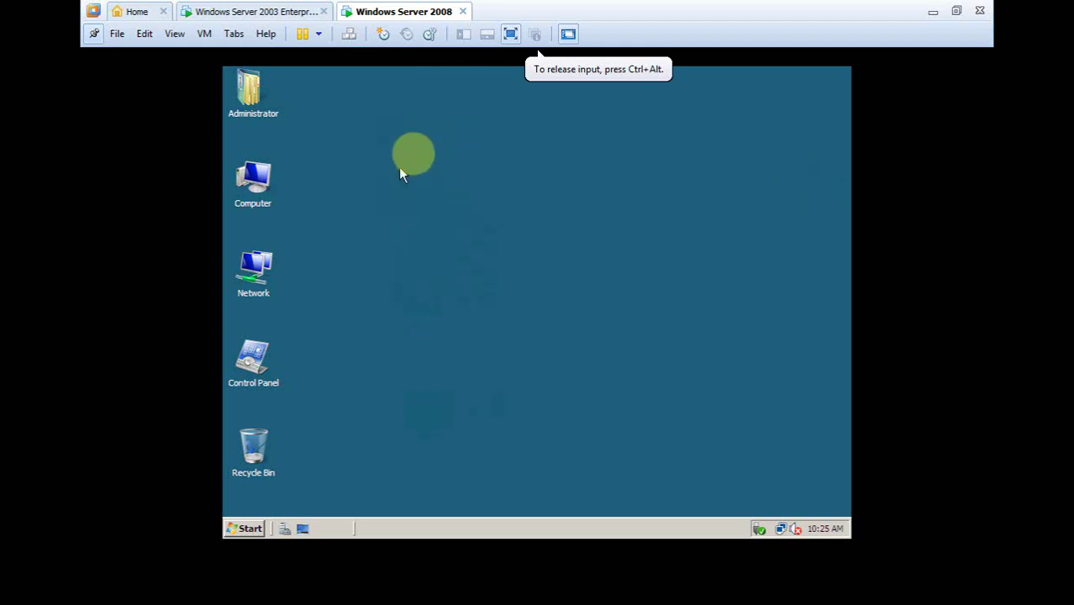
left_click(252, 529)
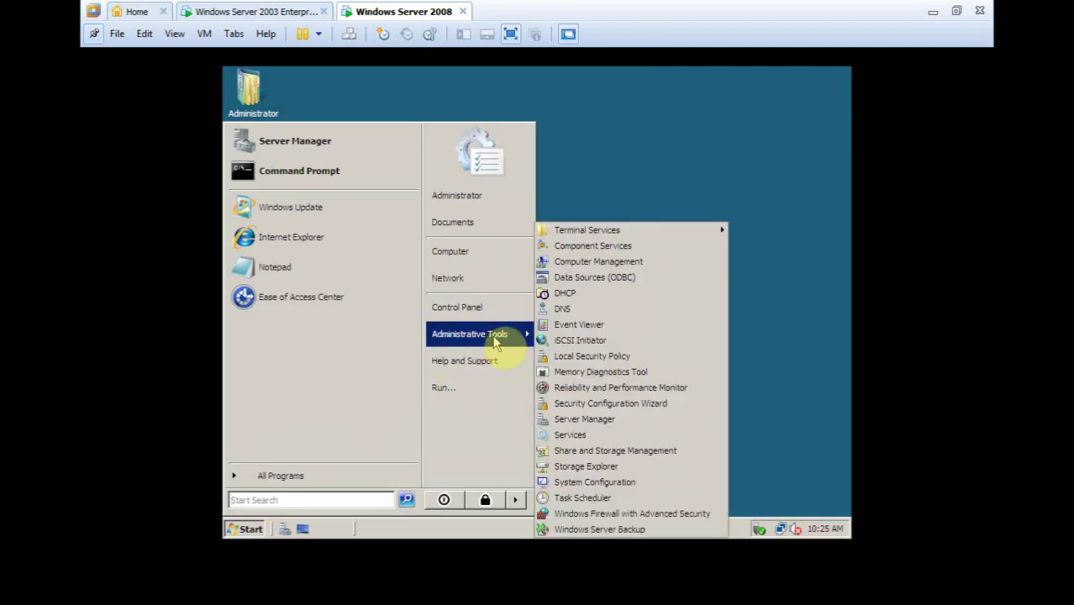
left_click(467, 307)
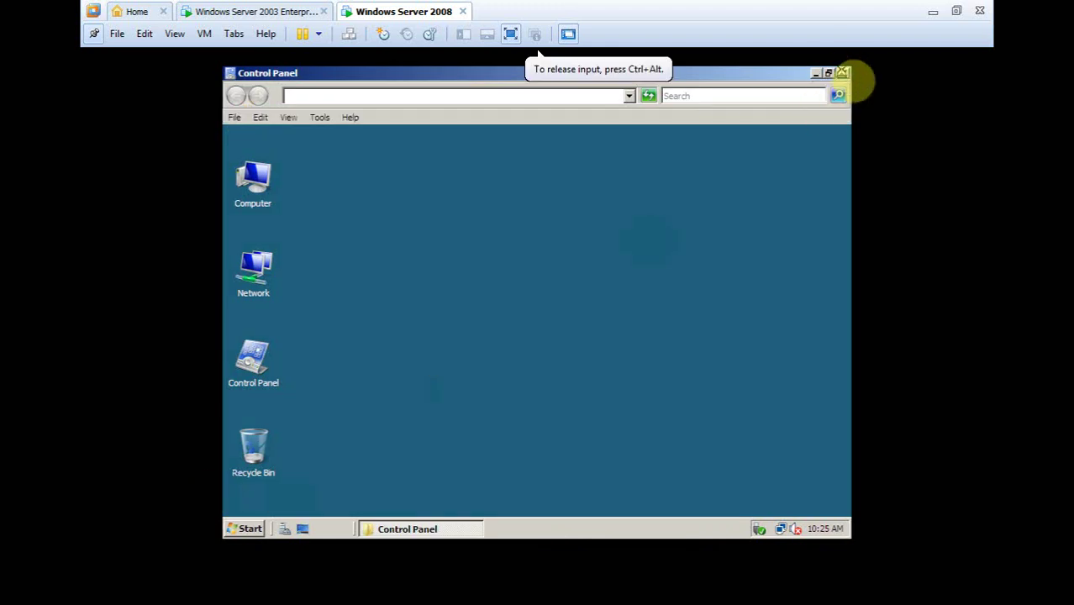
left_click(842, 71)
Open Server Manager, go to Roles, and start the Add Roles Wizard up to the server role selection
left_click(245, 530)
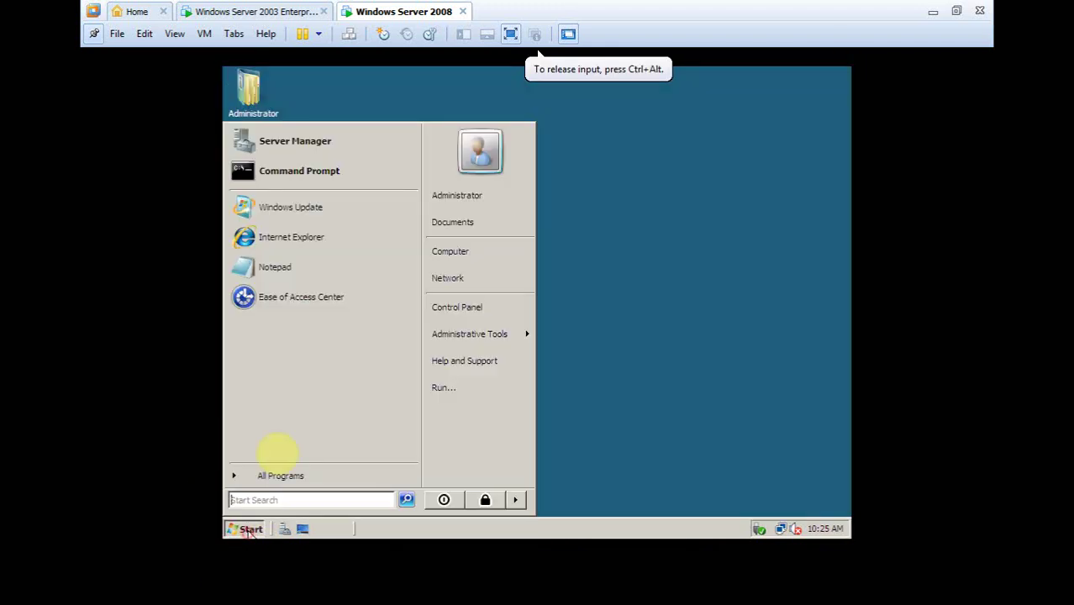
left_click(296, 145)
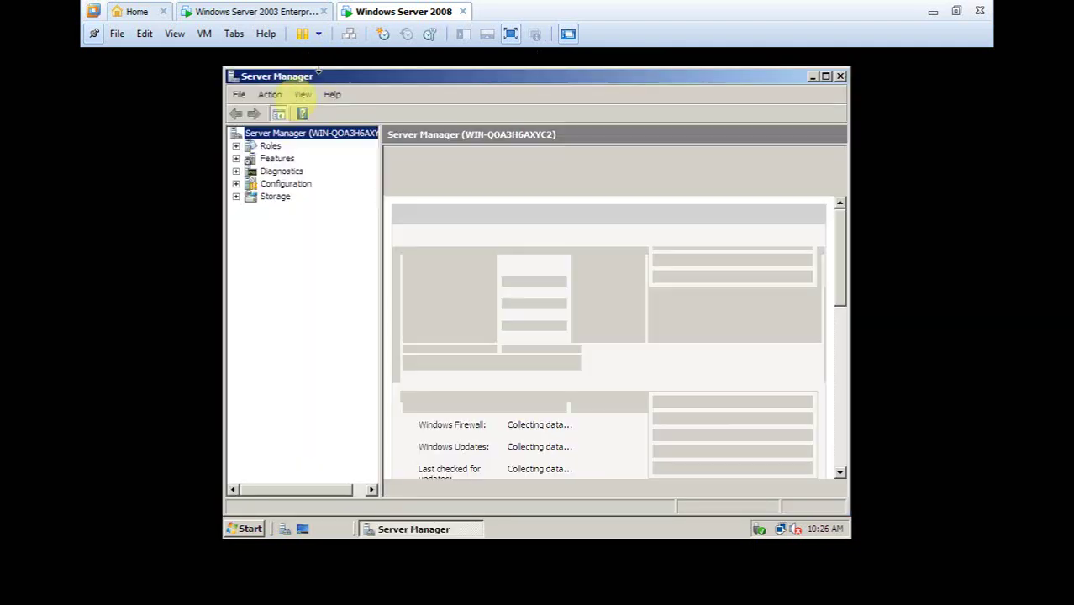
left_click(269, 145)
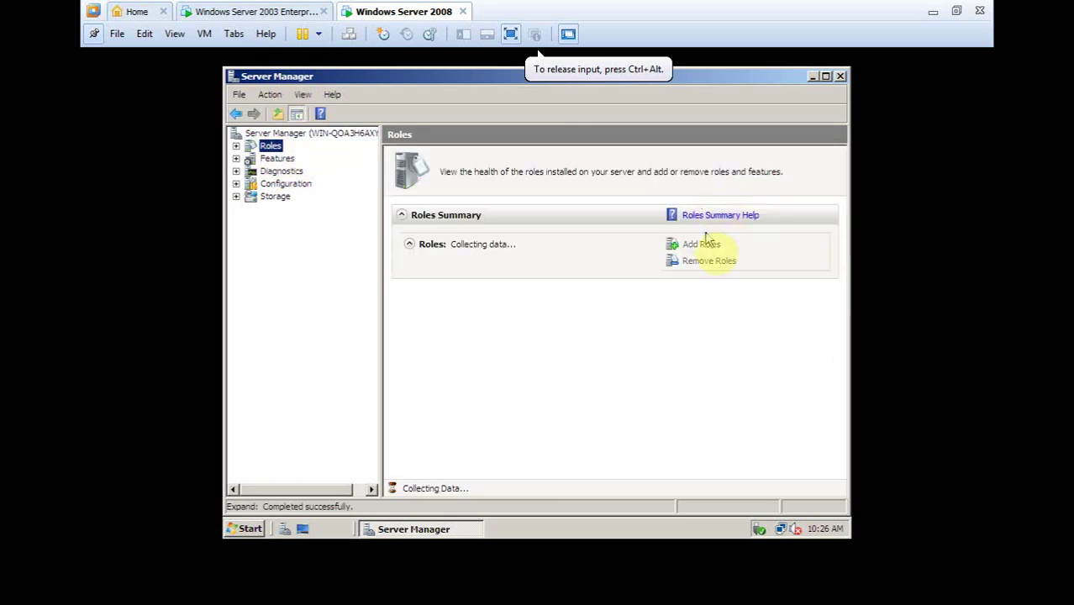
left_click(698, 244)
left_click(660, 504)
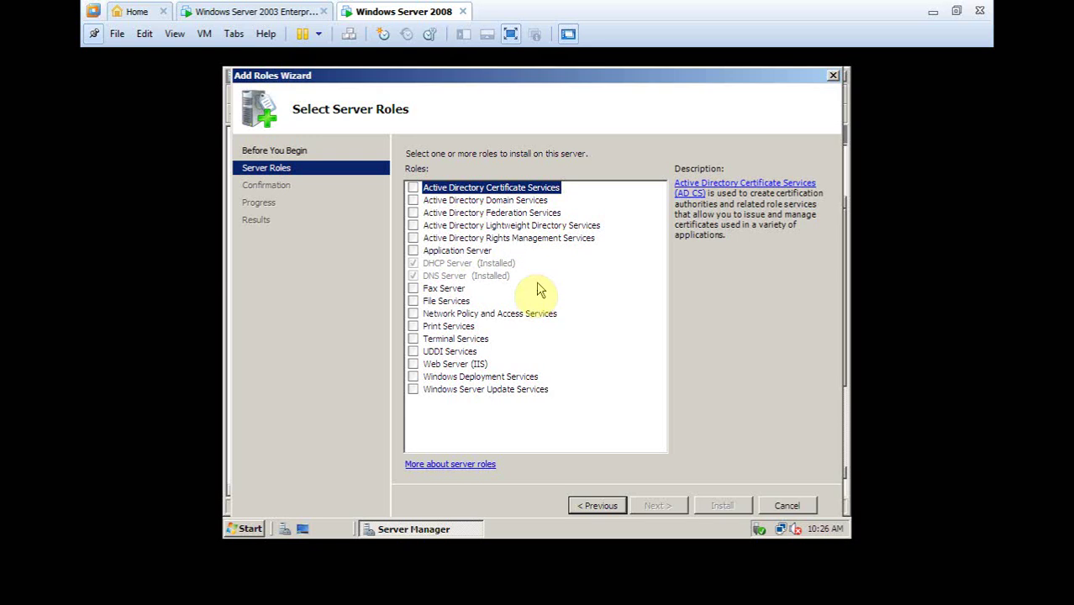
Select the Web Server (IIS) role with its required features and proceed to the role services
left_click(412, 364)
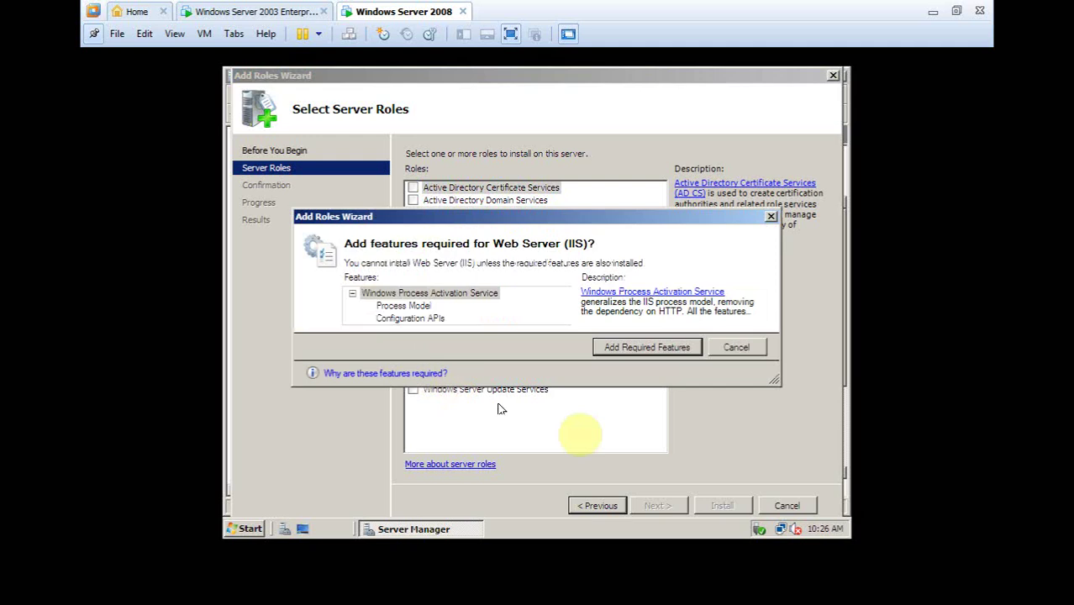
left_click(646, 347)
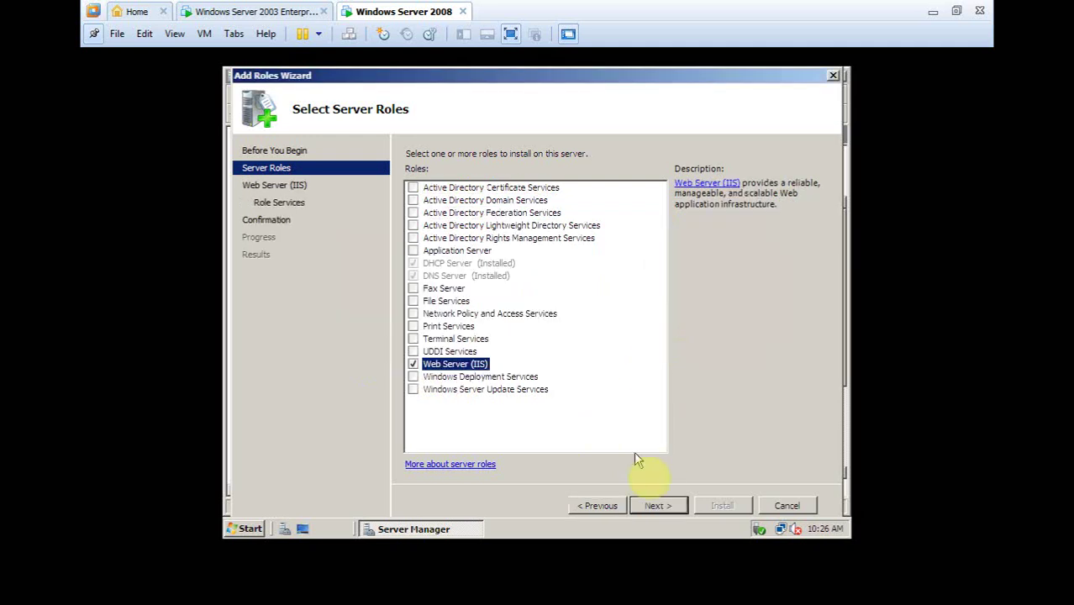
left_click(655, 505)
left_click(655, 505)
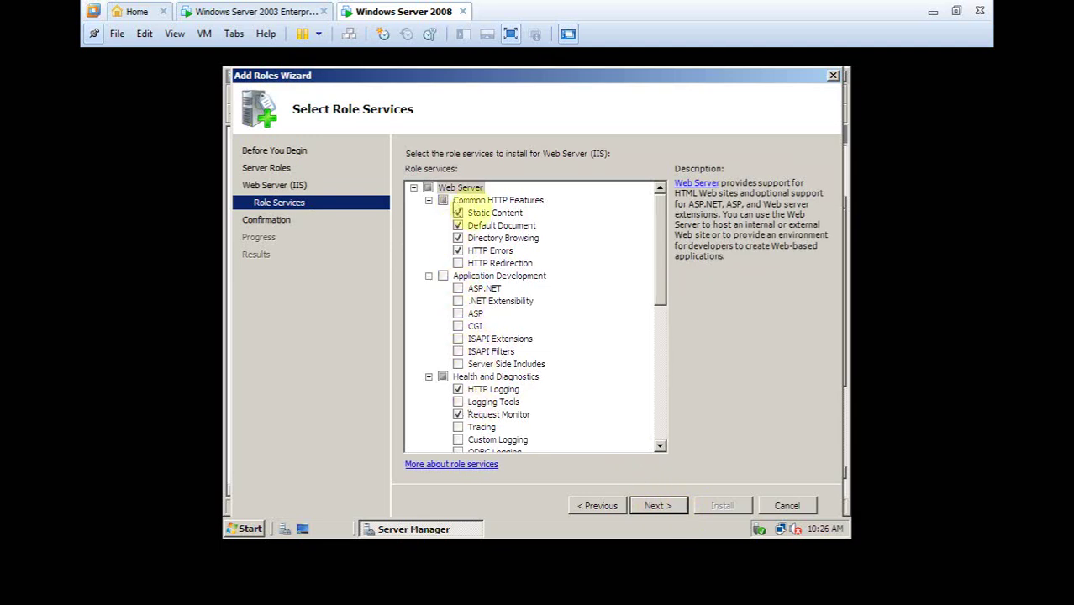
Accept the default role services, install Web Server (IIS), and close the wizard when the installation finishes
left_click_drag(658, 261, 659, 410)
left_click(660, 505)
left_click(722, 505)
left_click(755, 522)
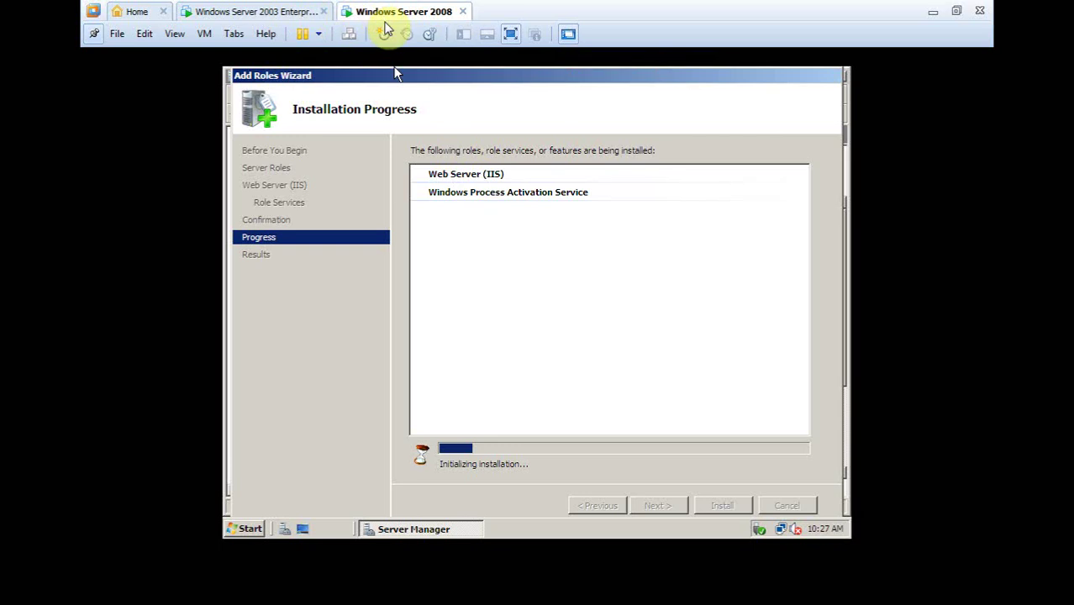
left_click(471, 151)
key("ctrl+alt")
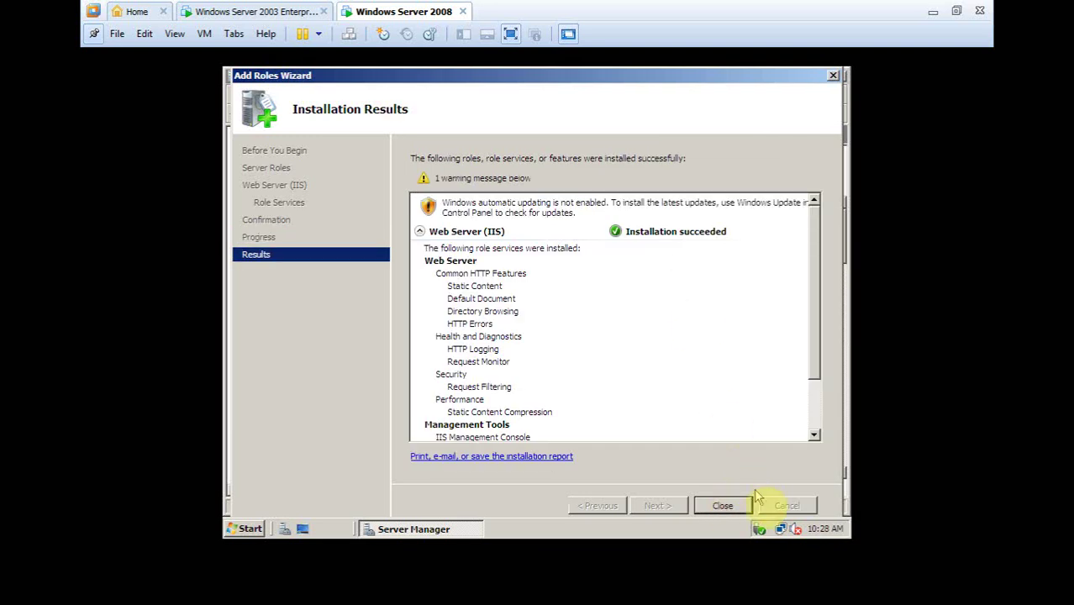
left_click(721, 505)
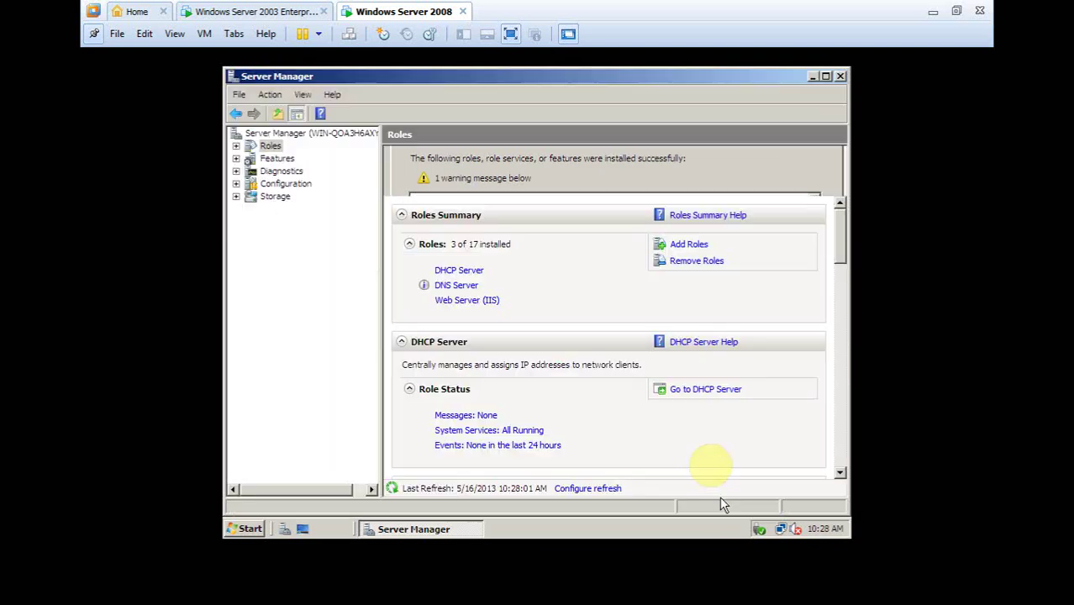
Close Server Manager, then open Internet Information Services (IIS) Manager and maximize its window
left_click(839, 77)
left_click(246, 530)
mouse_move(503, 336)
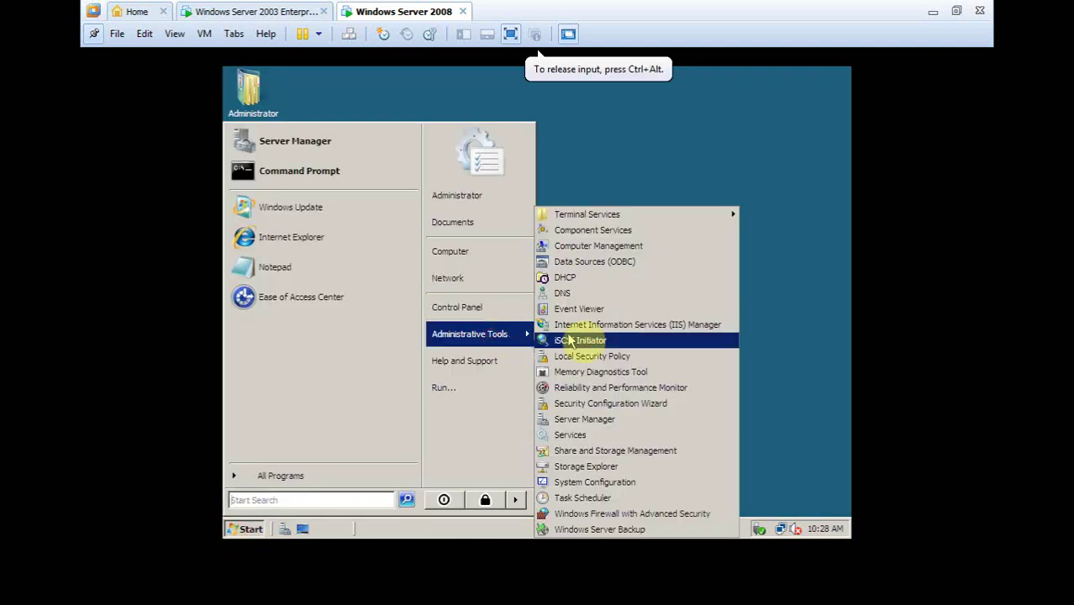
left_click(654, 328)
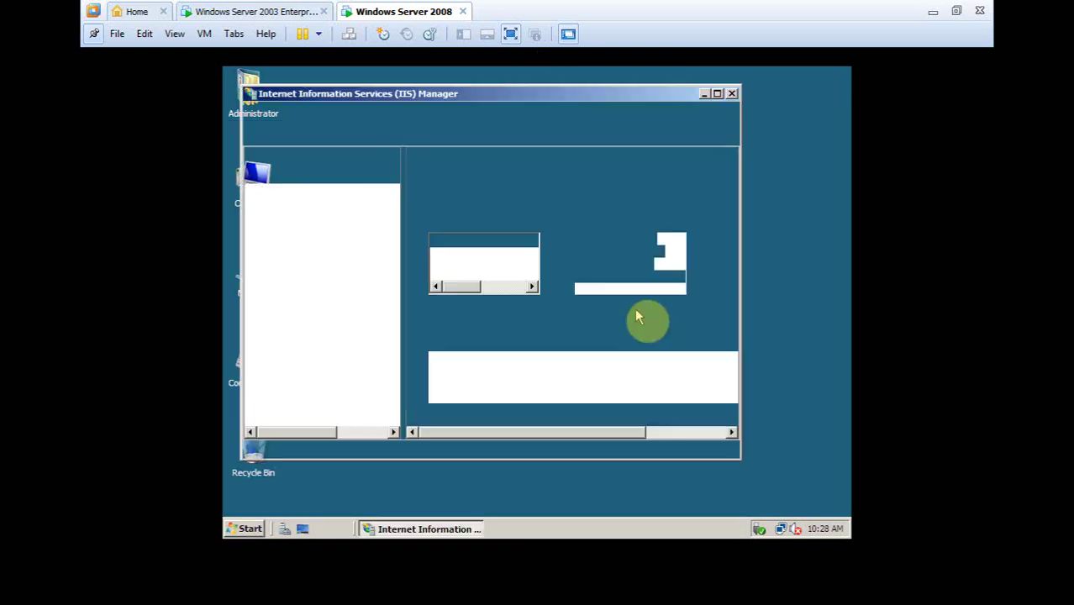
left_click(718, 95)
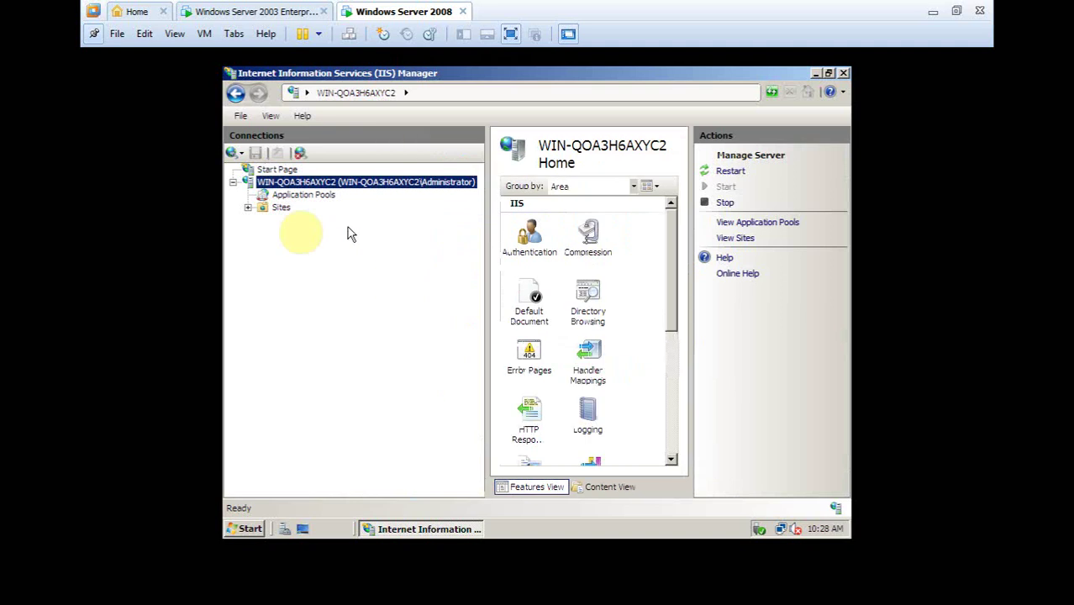
Remove the existing web site under Sites in IIS Manager
left_click(248, 206)
right_click(288, 220)
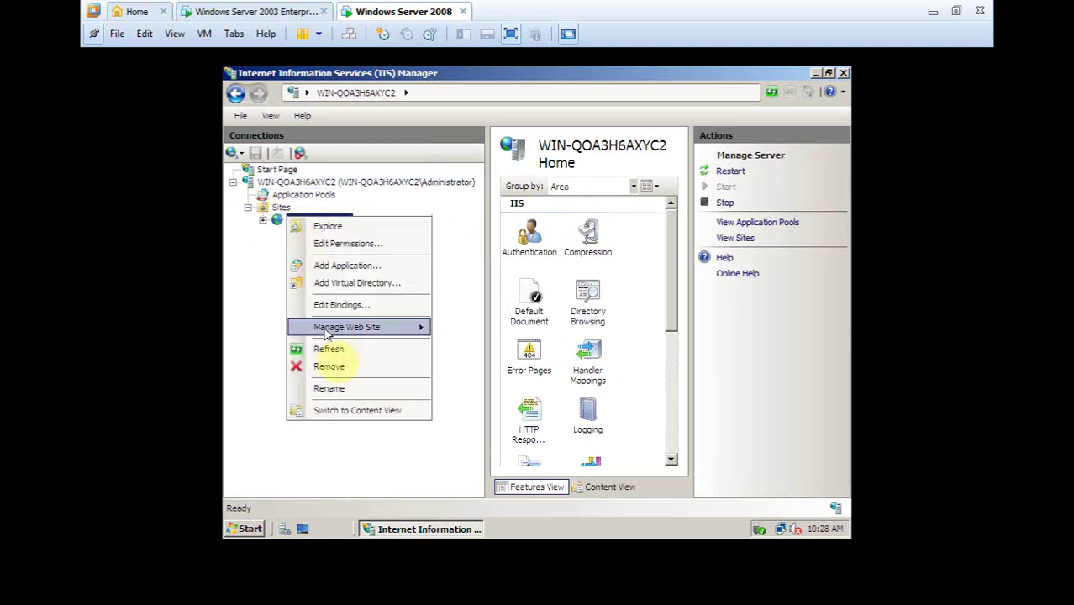
left_click(329, 366)
left_click(517, 348)
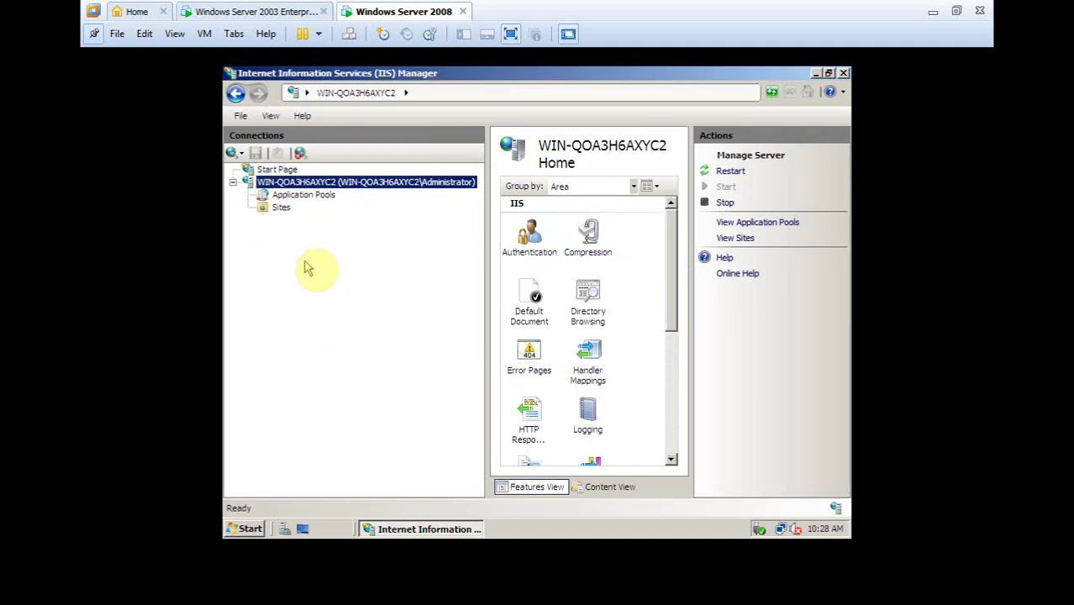
Minimize IIS Manager and create a folder named website on Local Disk (C:)
right_click(284, 209)
left_click(815, 73)
right_click(388, 183)
double_click(259, 193)
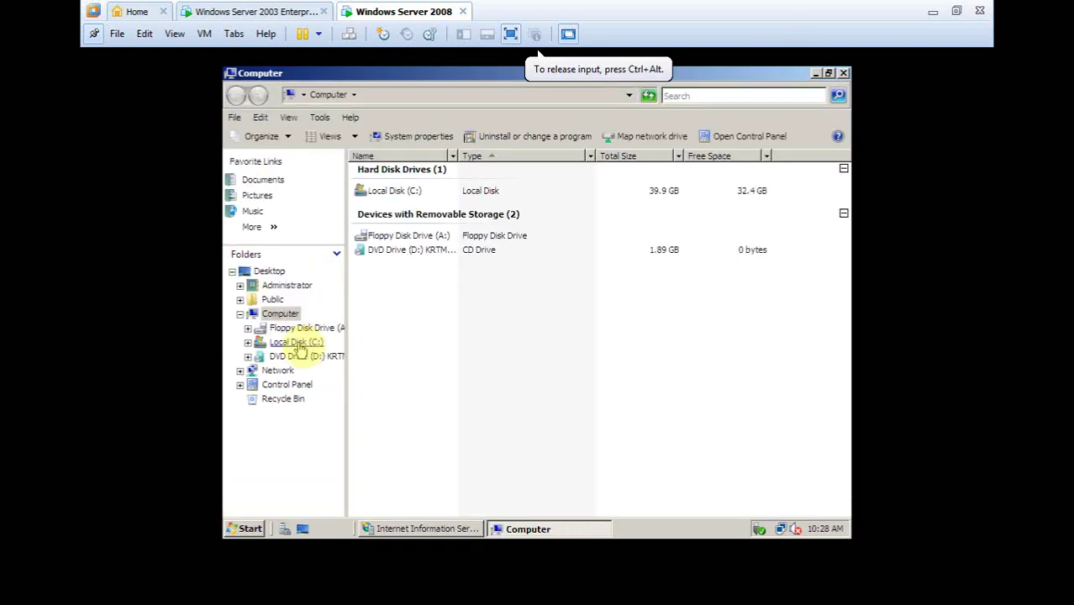
double_click(402, 190)
right_click(408, 294)
mouse_move(455, 412)
left_click(515, 413)
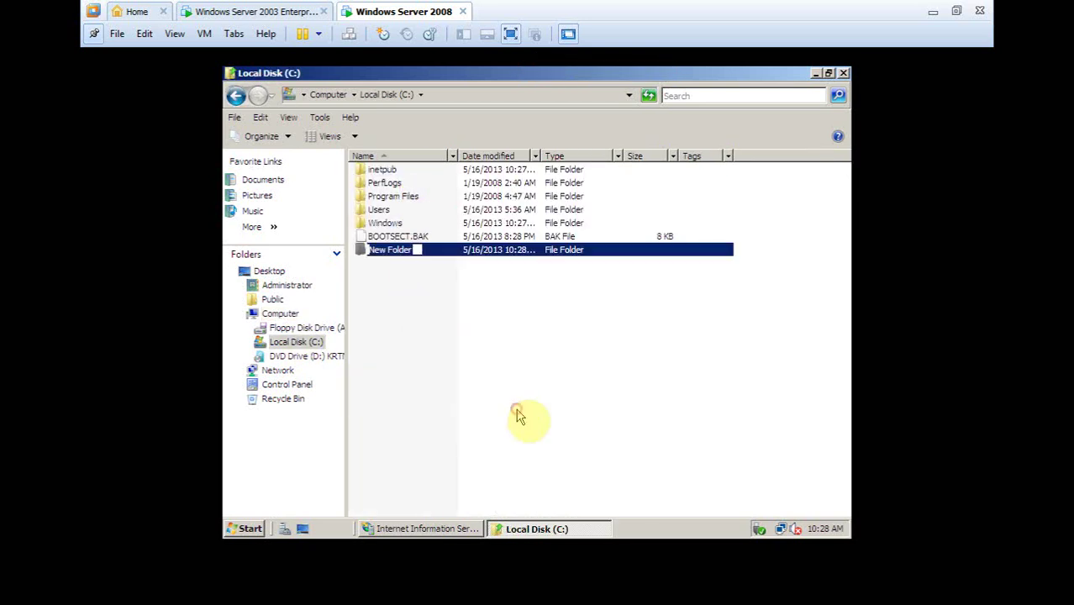
type("website")
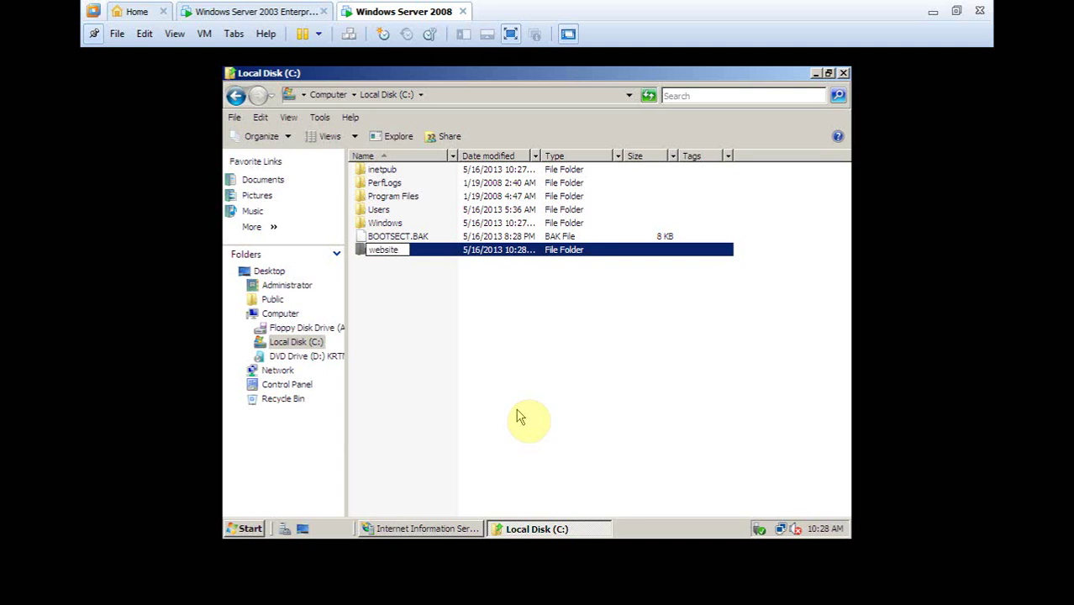
key("Return")
Create a new Rich Text Document inside the website folder, keeping its default name
double_click(400, 252)
right_click(399, 251)
mouse_move(522, 400)
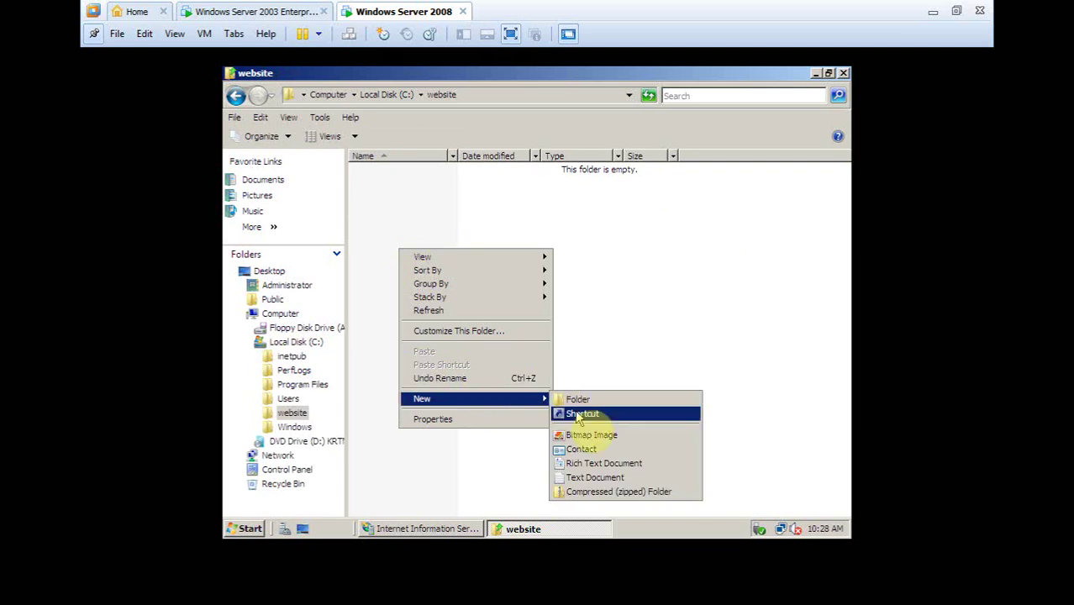
left_click(593, 465)
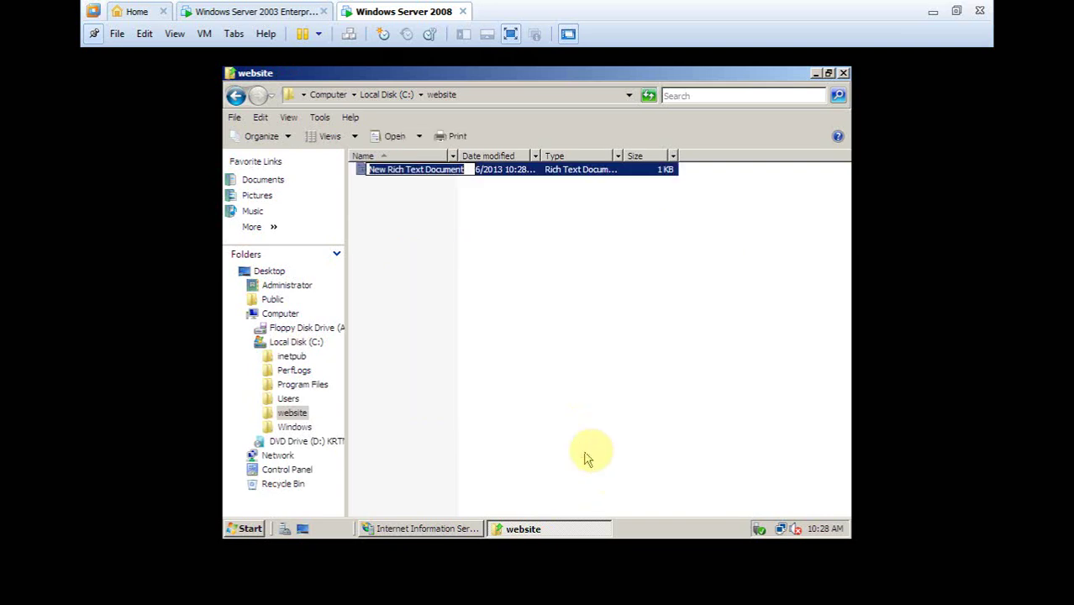
left_click(473, 266)
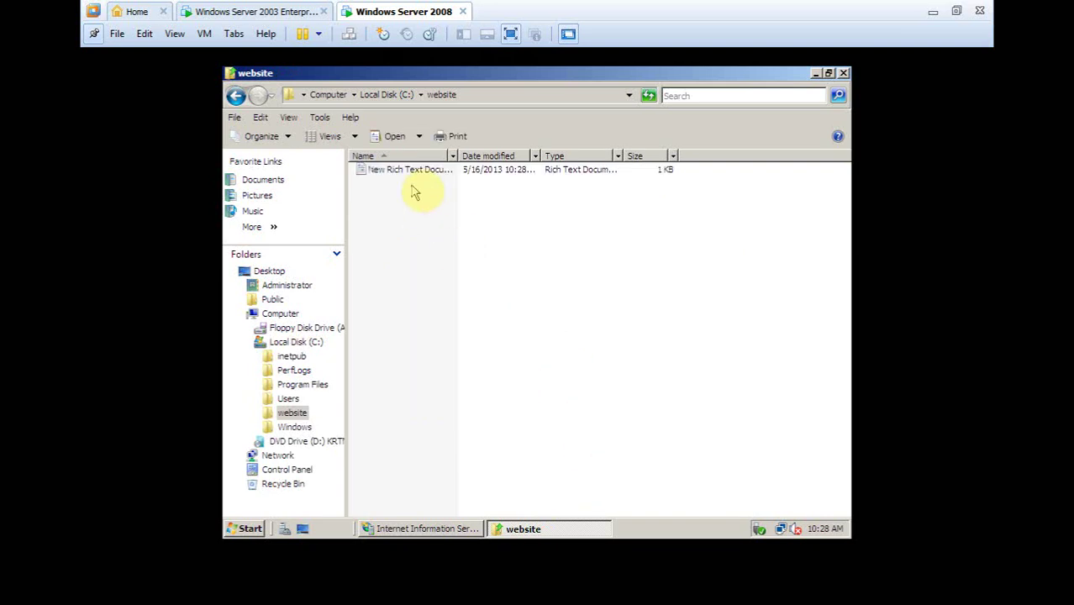
Write "Thuc hanh iis" in the new rich text document, save it as index.htm, and close it
double_click(415, 170)
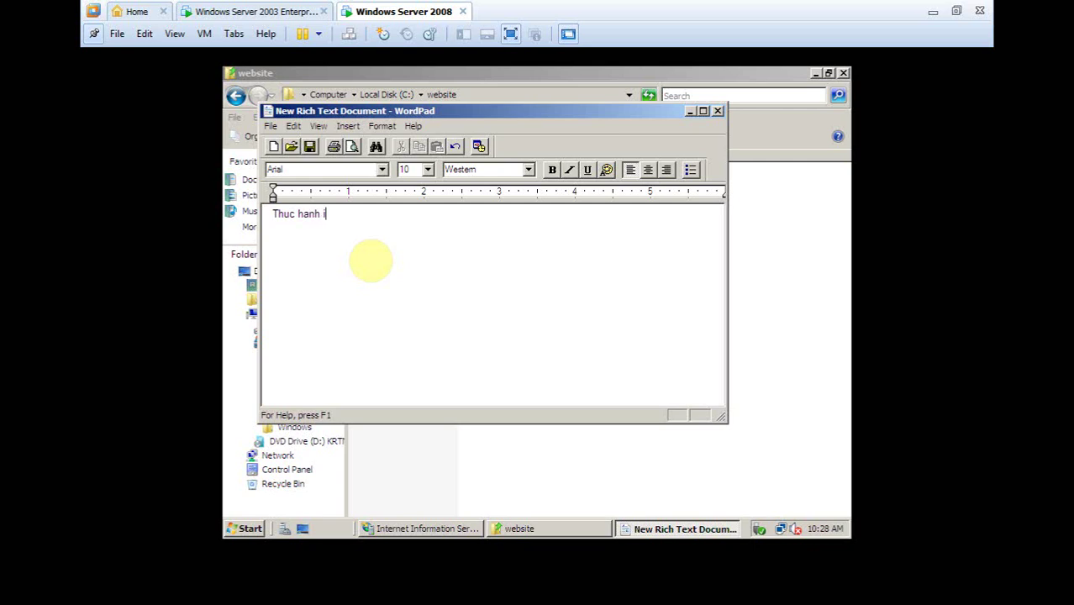
left_click(271, 126)
left_click(292, 184)
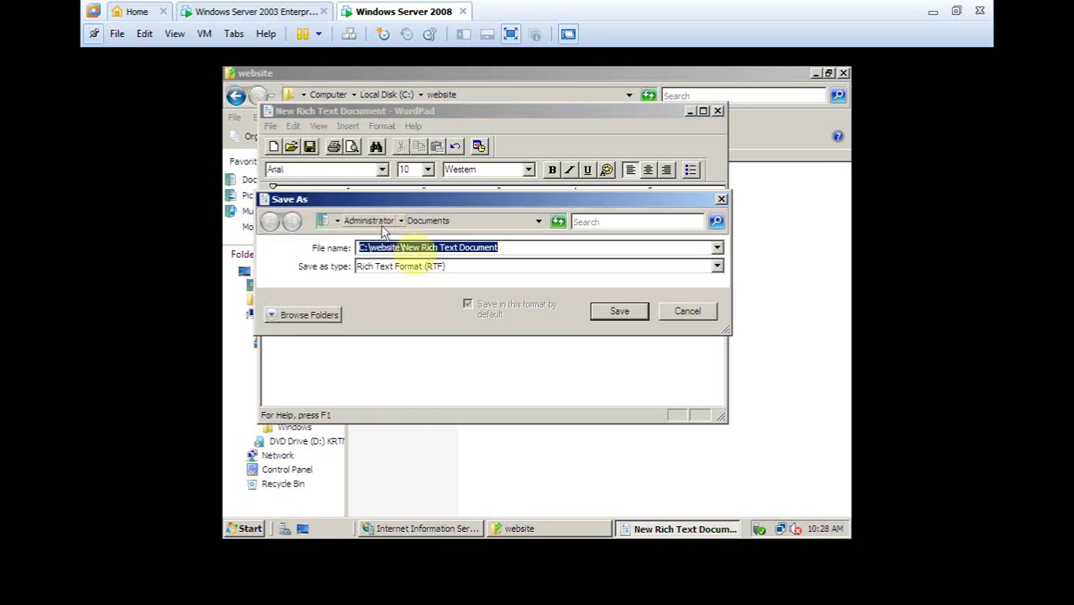
left_click(717, 247)
left_click(717, 247)
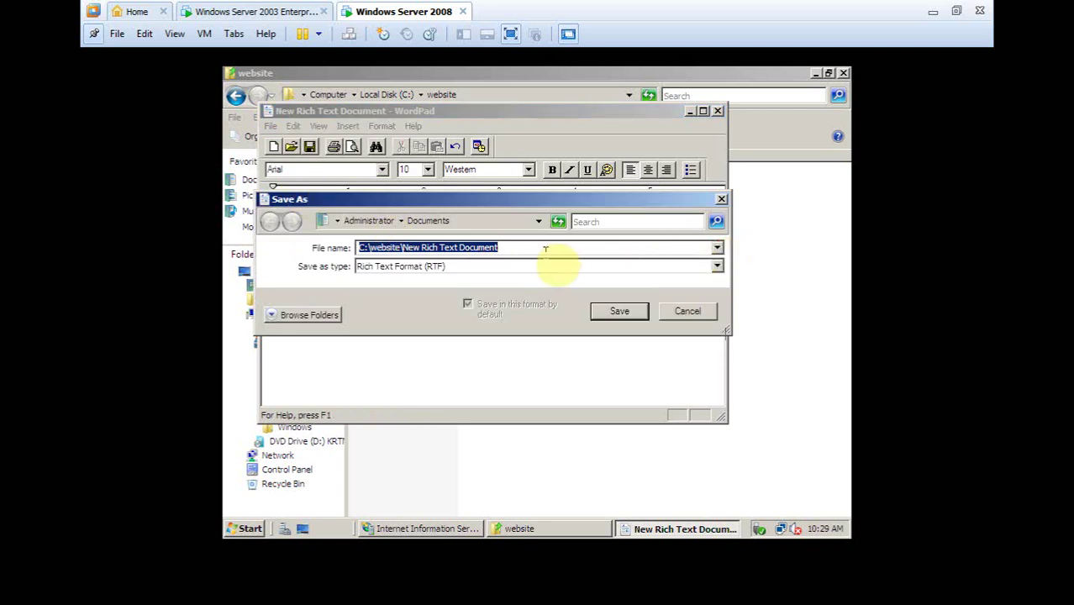
type("index.htm")
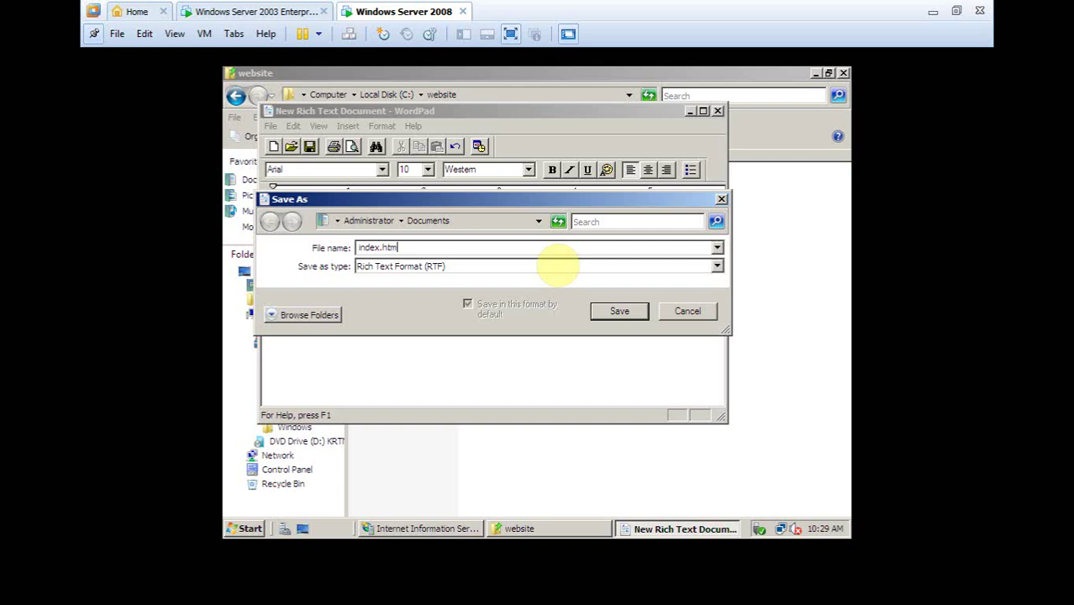
key("Return")
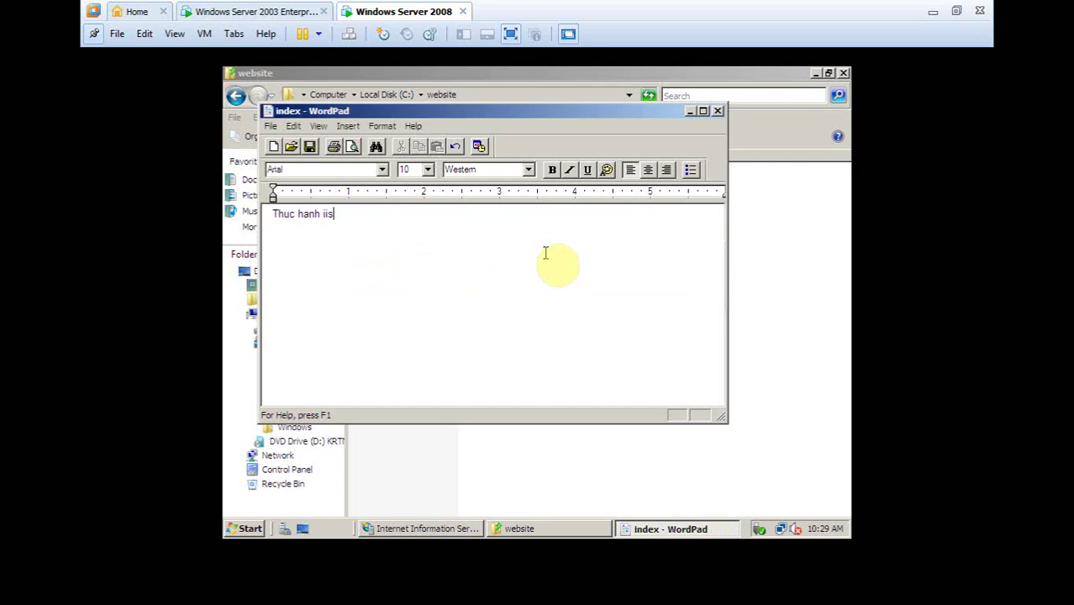
left_click(718, 112)
Reopen the rich text document in the website folder, save it again over the existing file, and close it
left_click(443, 192)
left_click(400, 171)
double_click(374, 174)
left_click(270, 126)
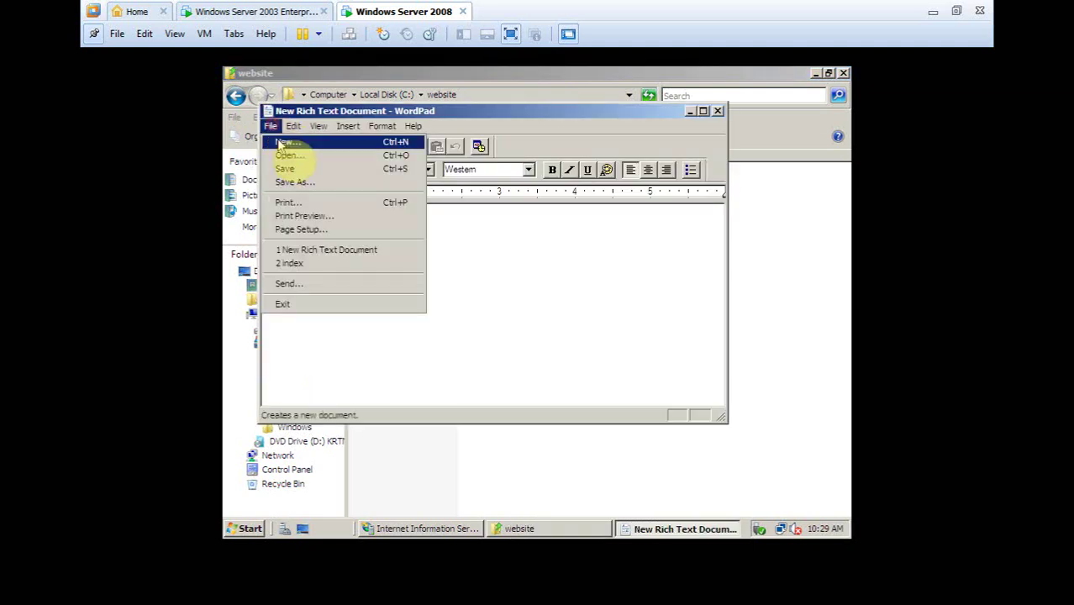
left_click(296, 183)
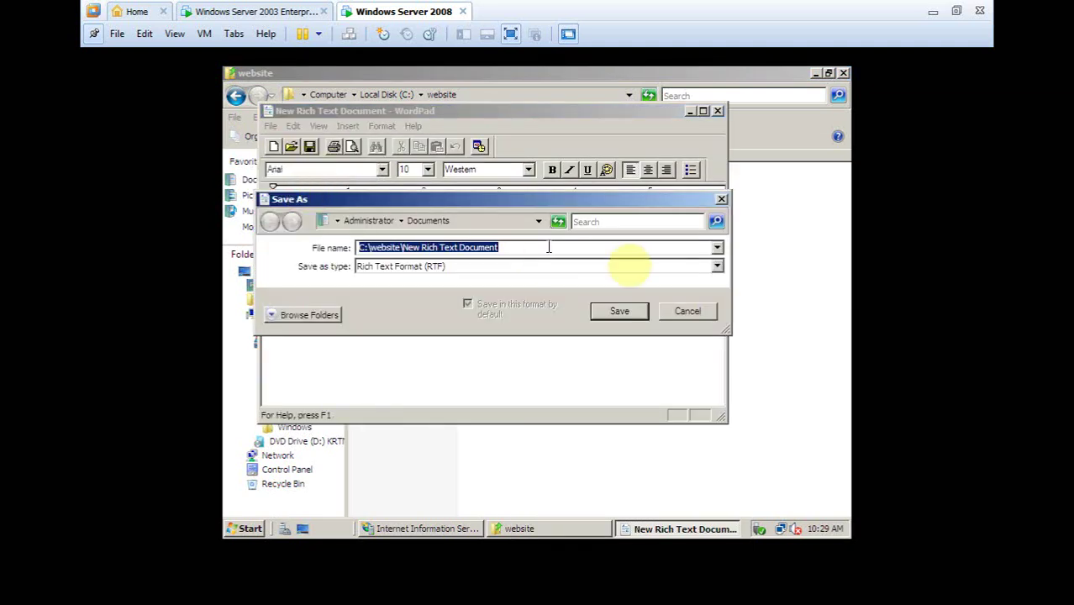
left_click(613, 315)
left_click(591, 304)
left_click(717, 111)
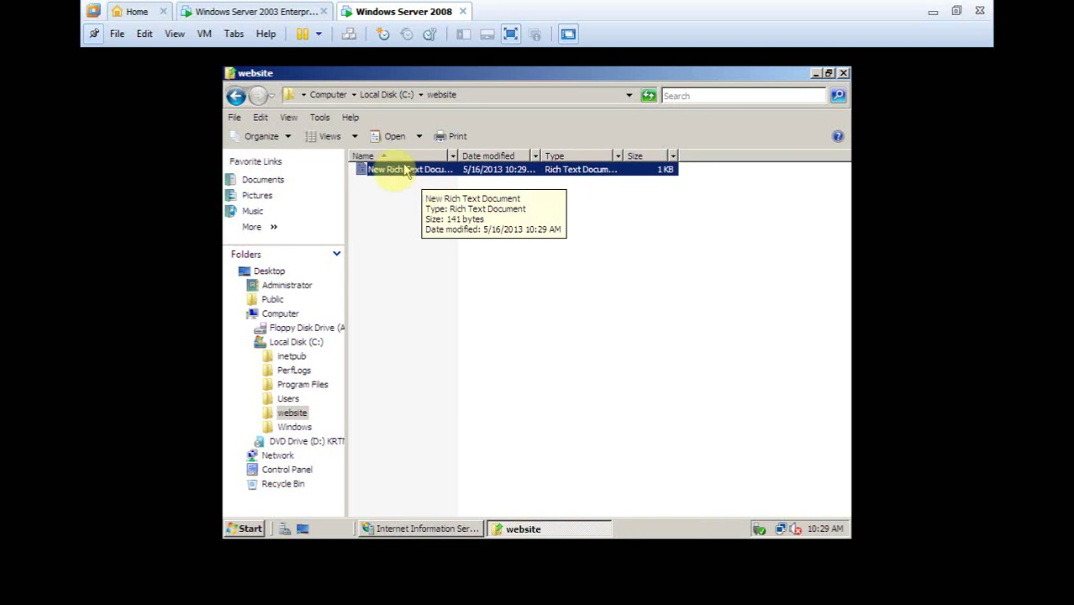
Turn off hiding of protected operating system files in the advanced folder view options, accept the warning, and apply the change
left_click(320, 118)
left_click(342, 181)
left_click(296, 154)
left_click(326, 409)
left_click(666, 326)
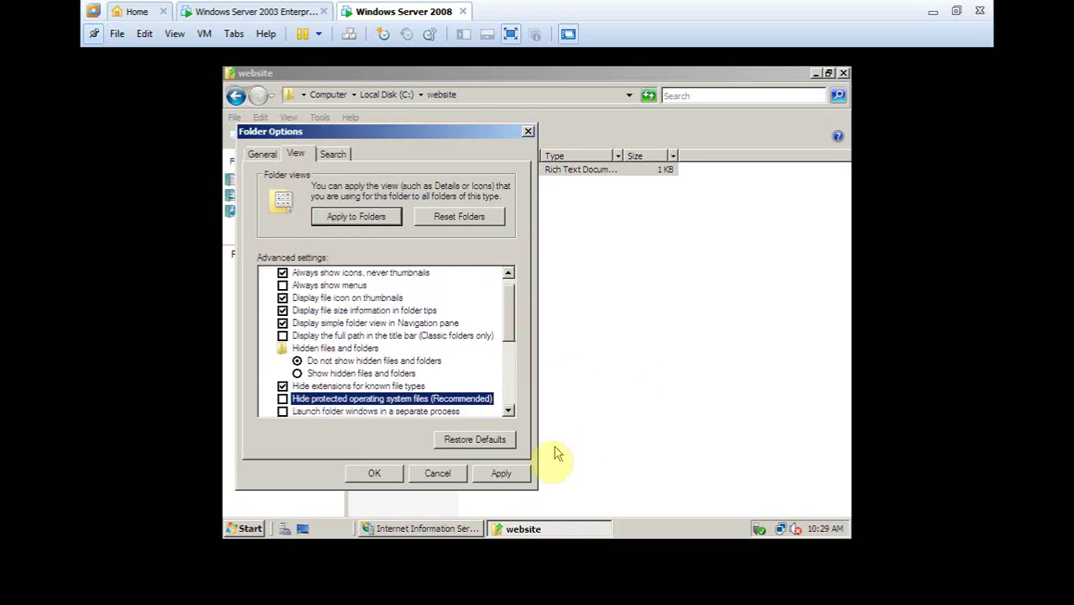
left_click(503, 473)
left_click(376, 474)
right_click(429, 170)
left_click(458, 315)
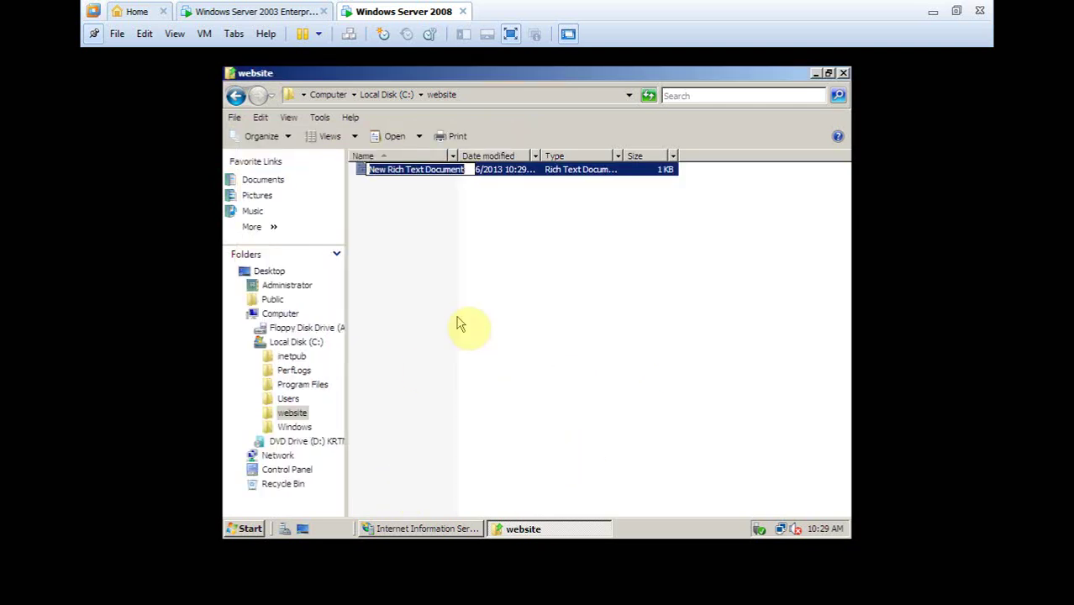
left_click(446, 252)
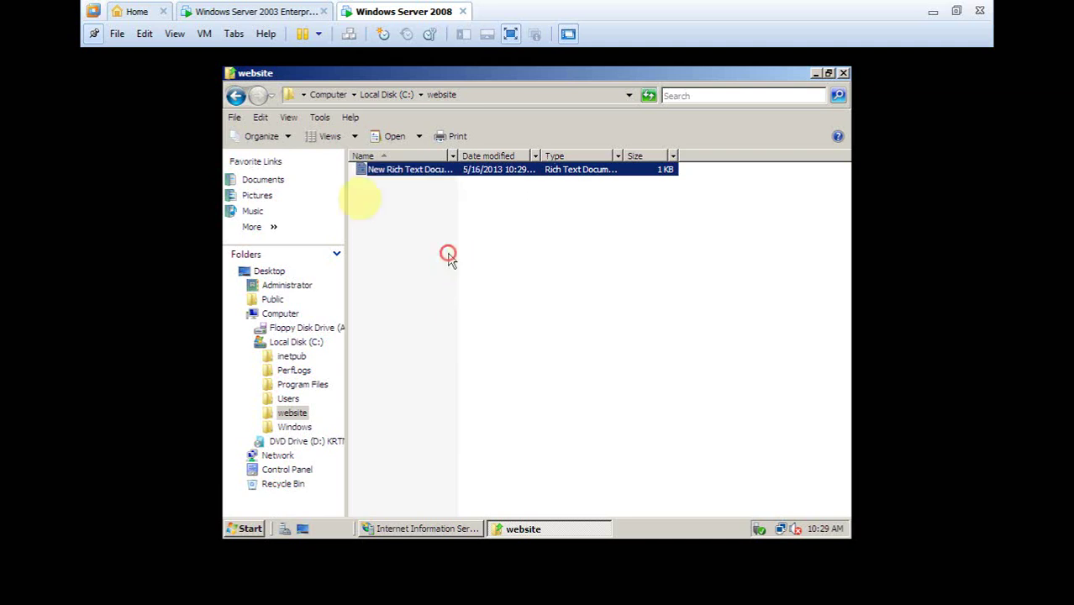
Turn off hiding of extensions for known file types in the advanced folder view options and apply the change
left_click(321, 118)
left_click(341, 176)
left_click(298, 153)
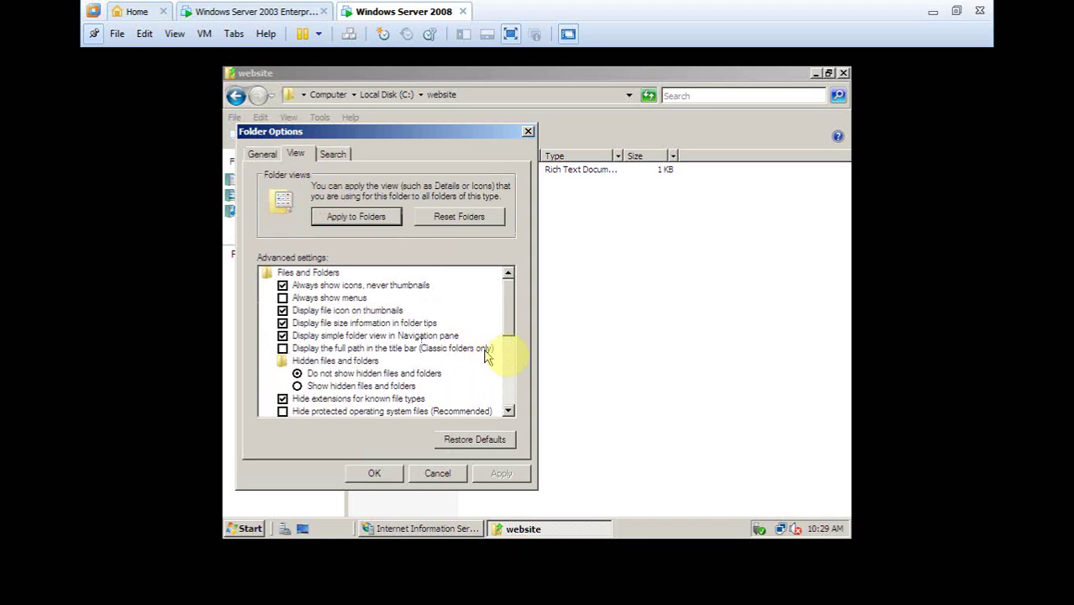
left_click_drag(510, 315, 511, 345)
left_click(383, 361)
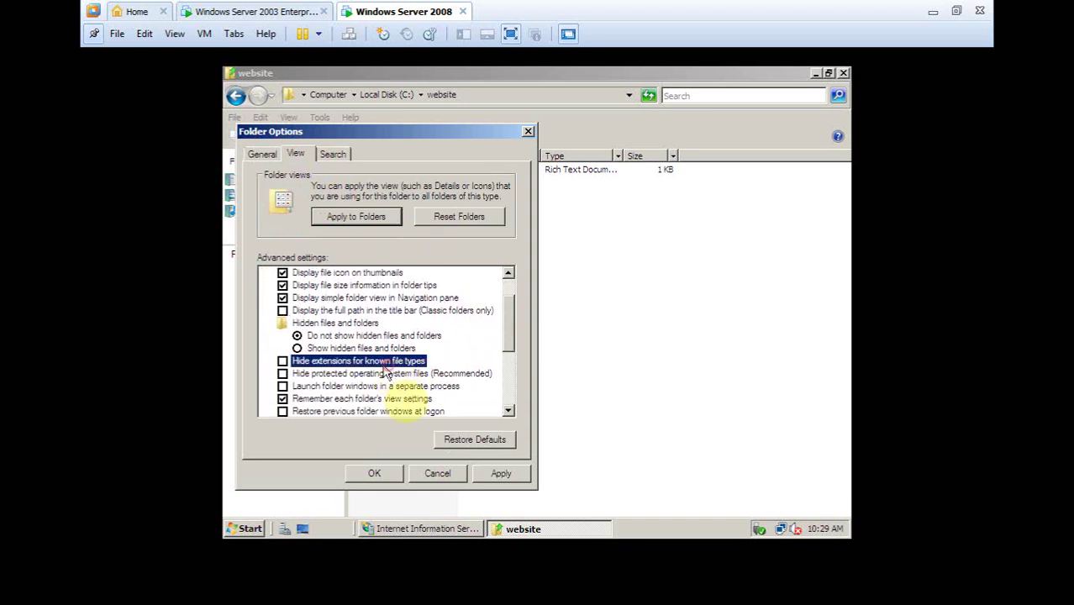
left_click(501, 473)
left_click(359, 474)
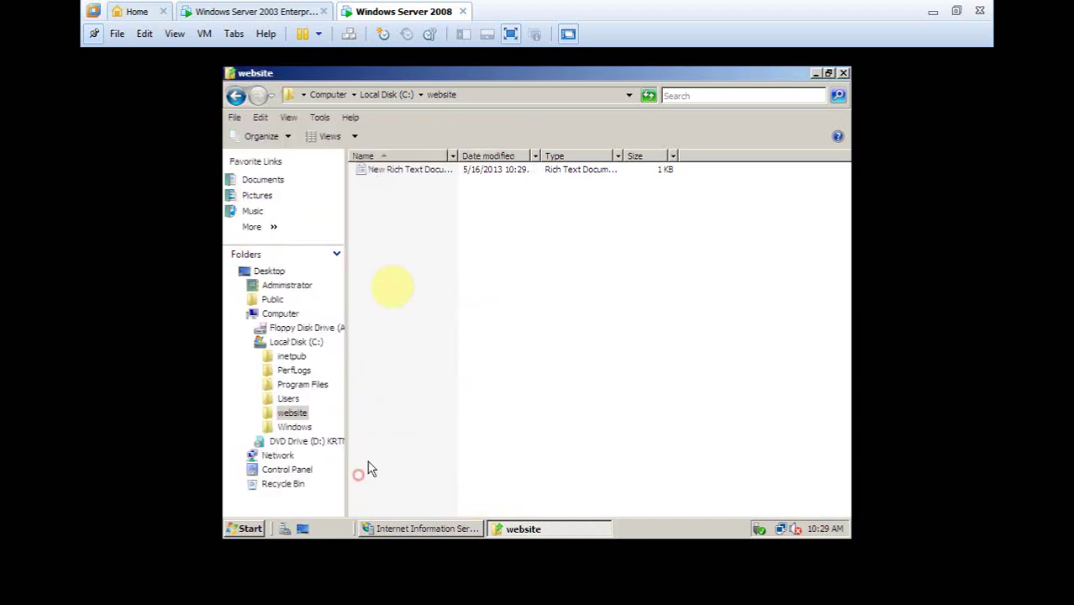
Rename the rich text document in the website folder, including its extension, as index.htm and accept the extension change
right_click(398, 172)
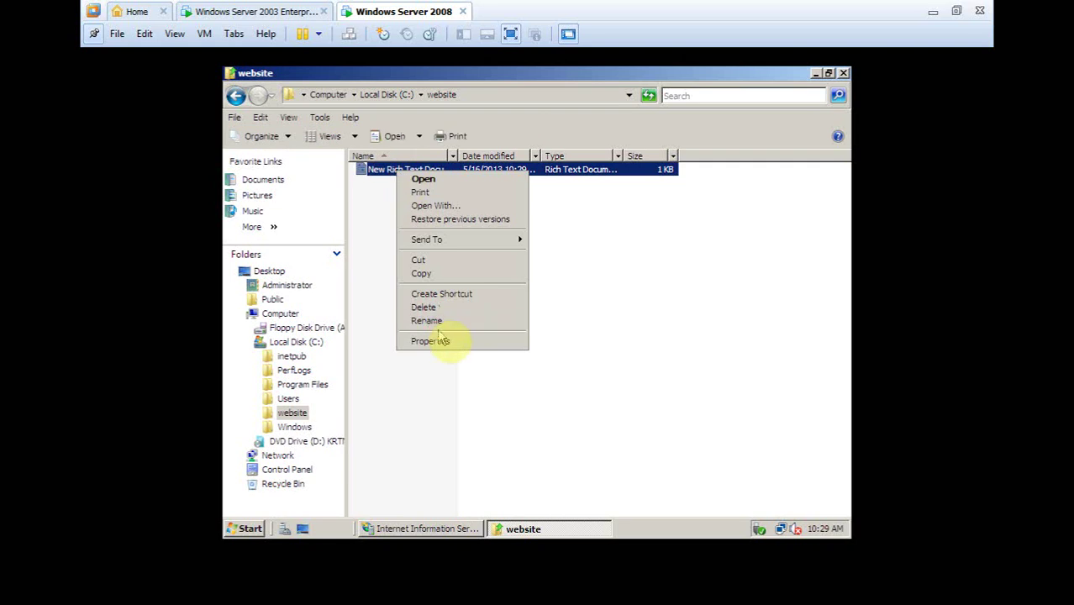
left_click(467, 320)
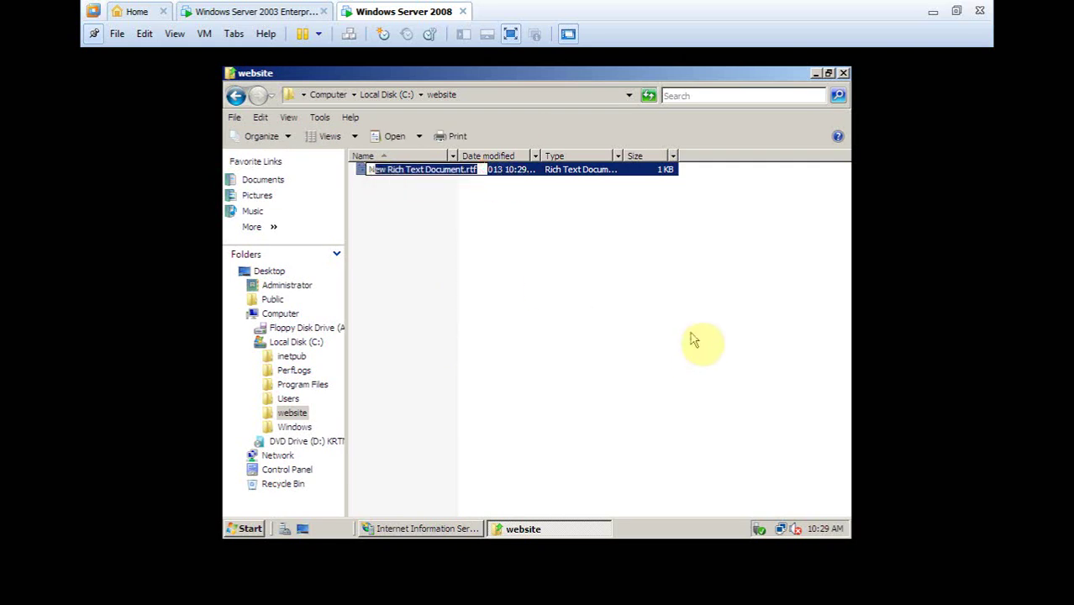
key("BackSpace")
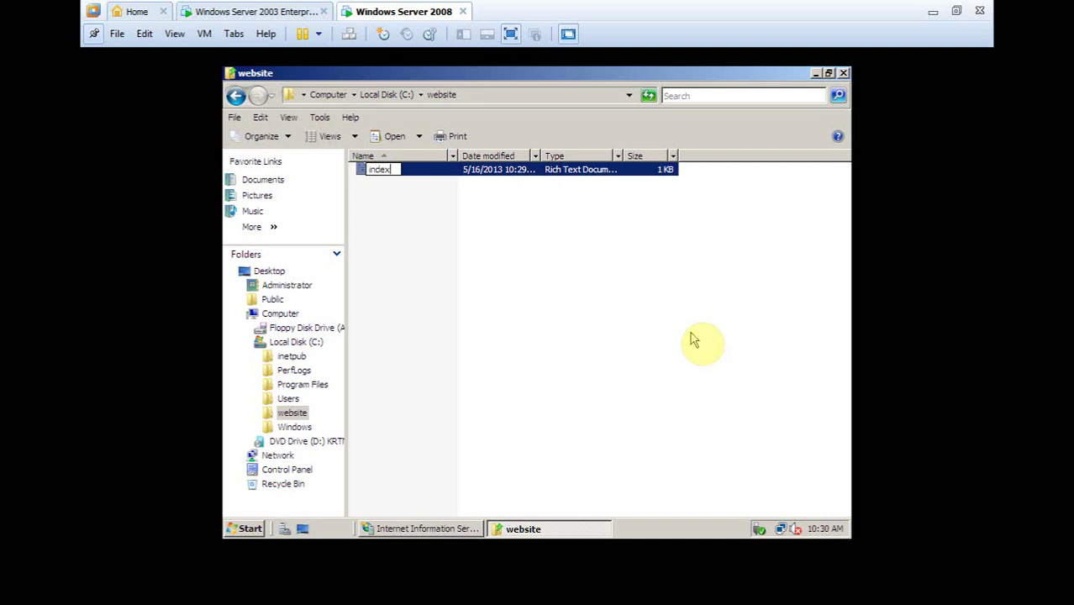
key("Return")
left_click(600, 309)
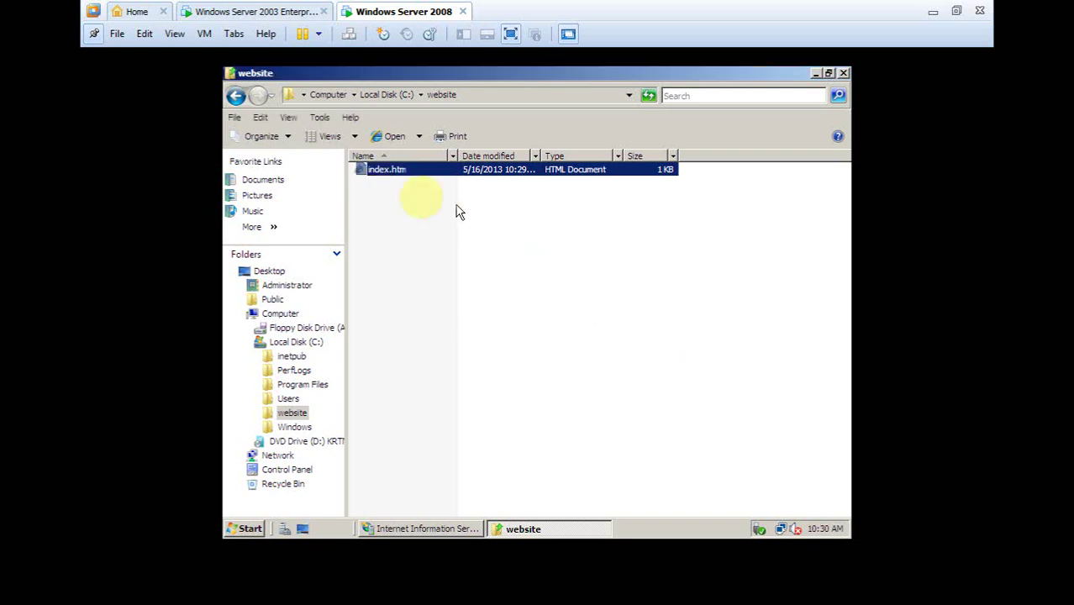
Open index.htm in Notepad and replace all its content with "THUC HANH IIS SERVER"
right_click(392, 171)
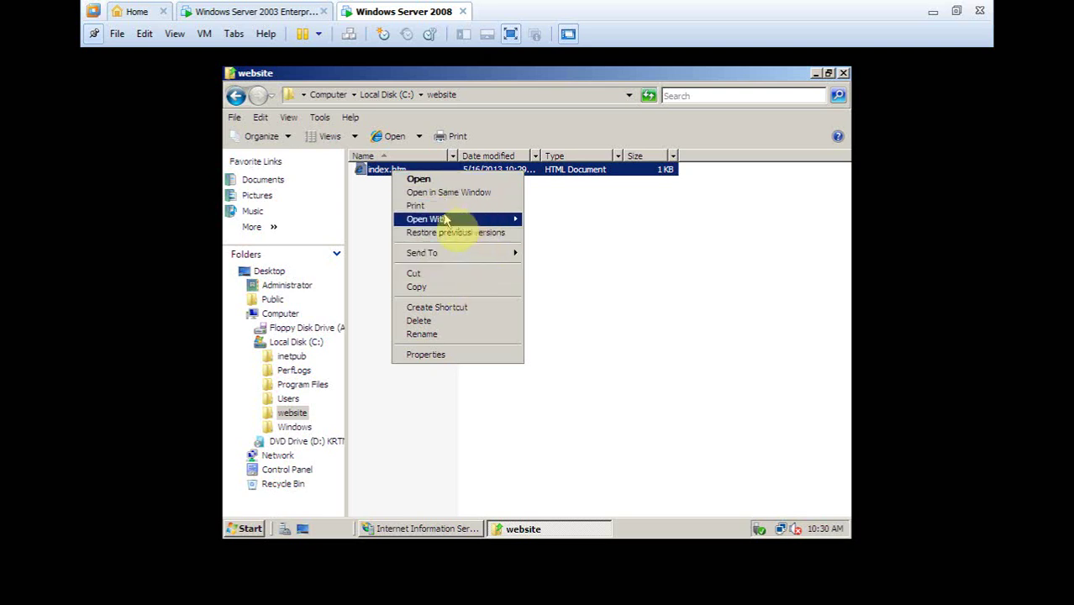
mouse_move(504, 220)
left_click(548, 235)
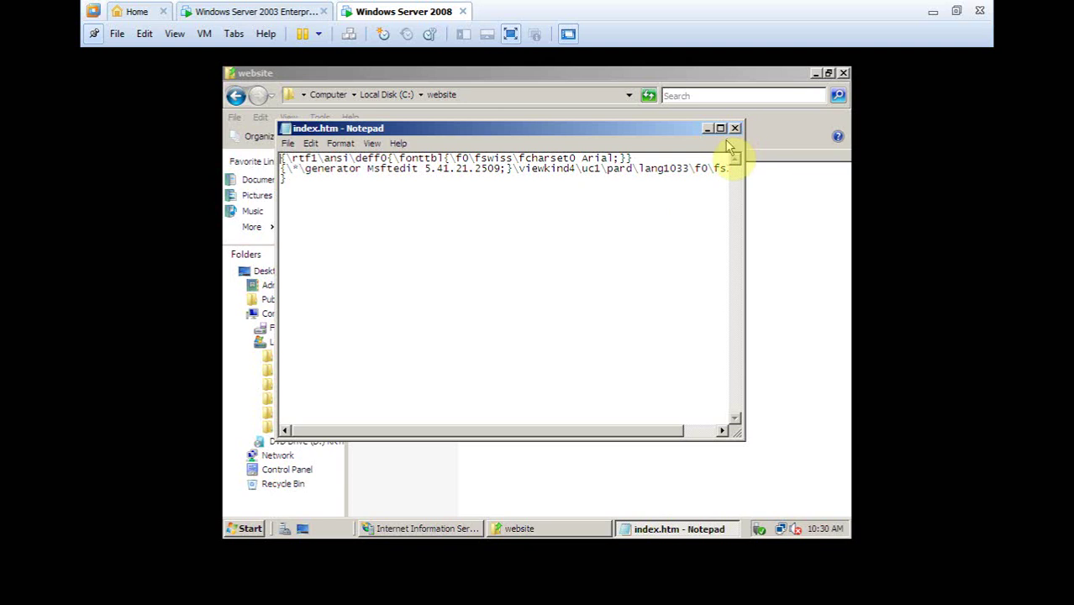
left_click(510, 190)
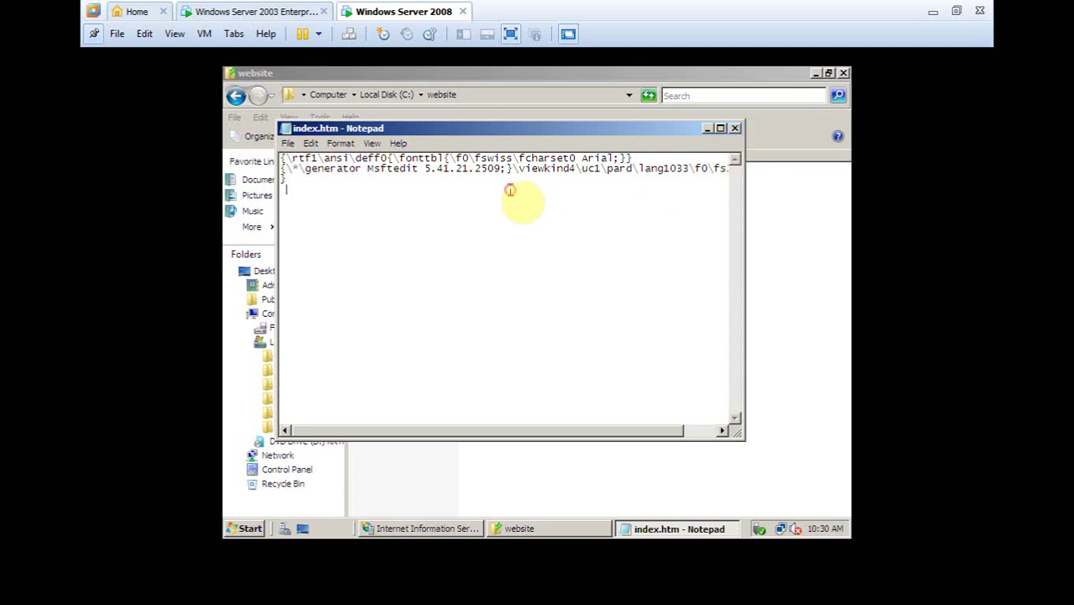
key("ctrl+a")
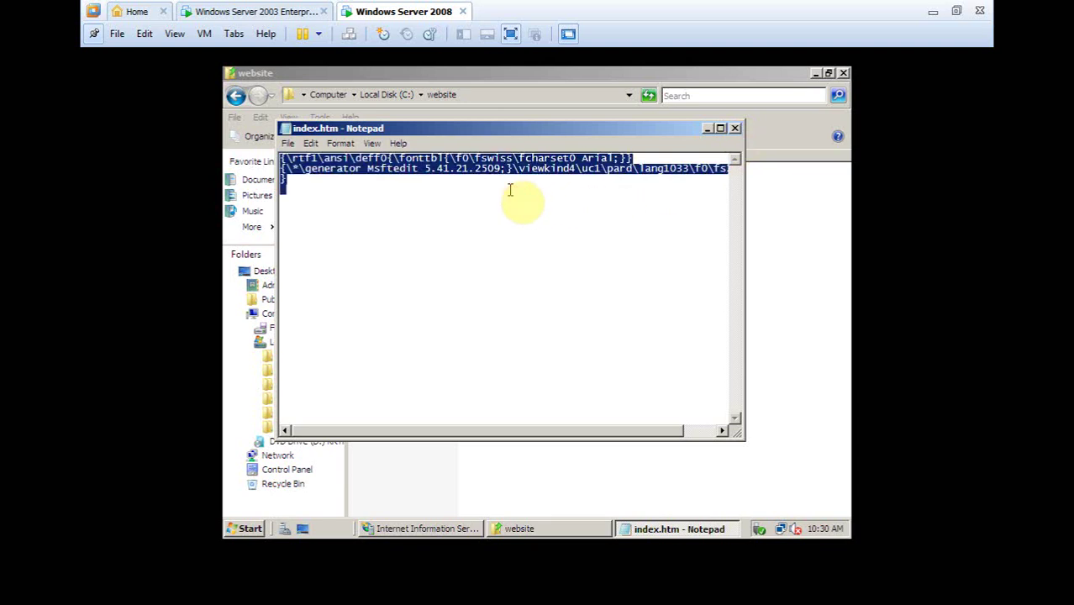
key("Delete")
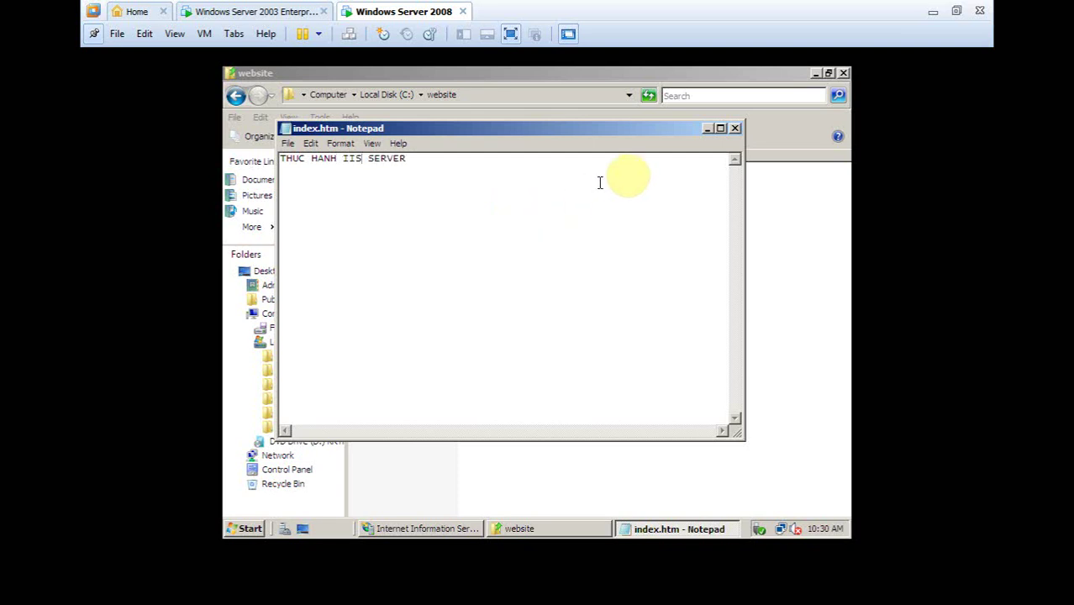
Save the Notepad text over index.htm in C:\website, then close Notepad and the website folder window
left_click(289, 143)
left_click(315, 201)
left_click(346, 269)
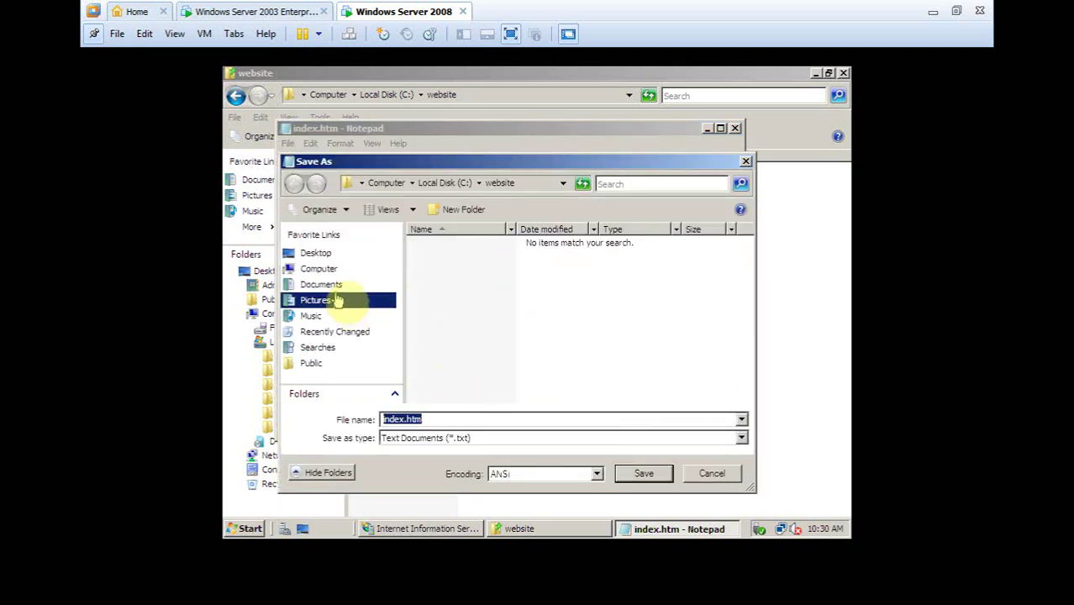
left_click(324, 270)
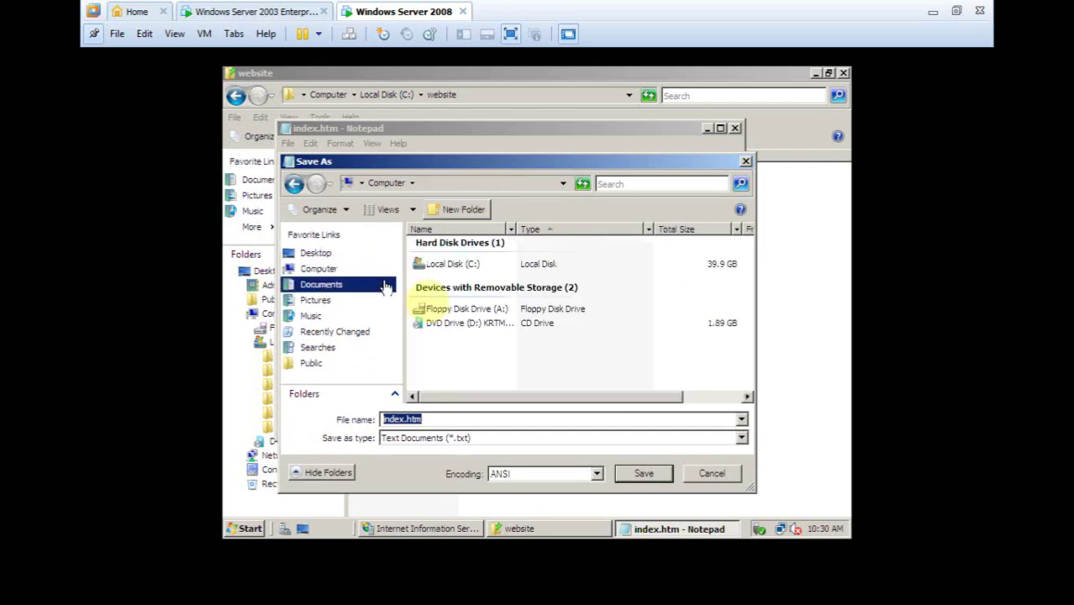
double_click(461, 265)
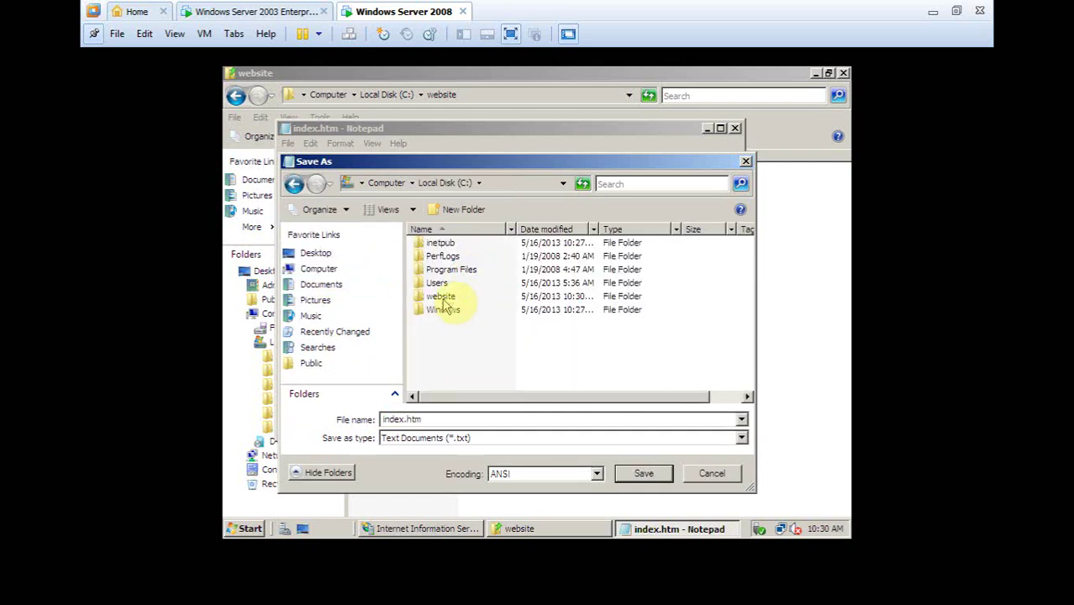
double_click(440, 297)
left_click(642, 476)
left_click(586, 300)
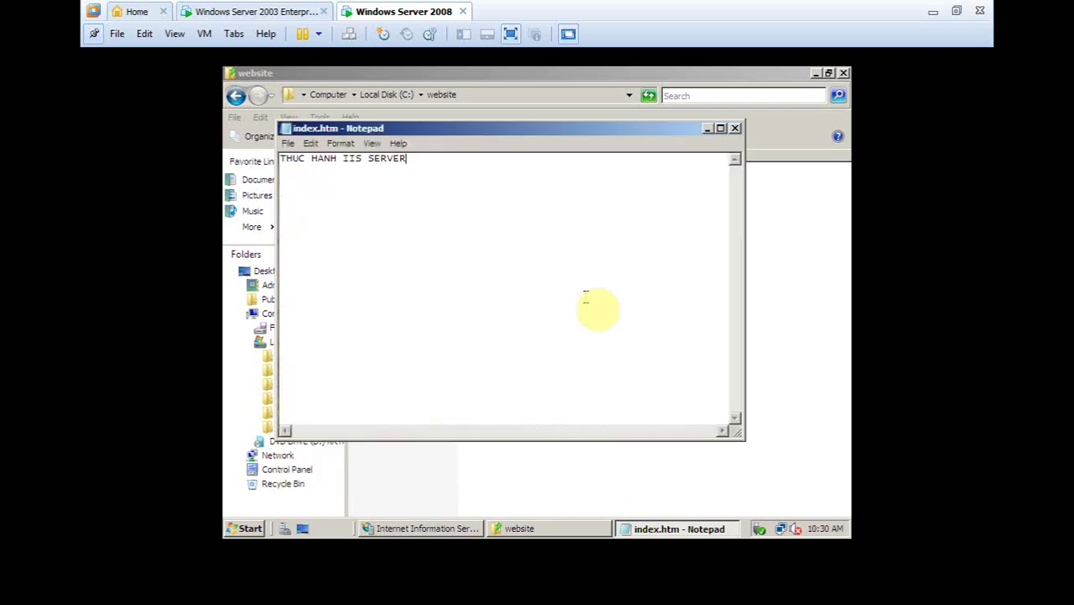
left_click(734, 128)
left_click(843, 73)
Open index.htm from C:\website in the browser to check the page, and close the browser and folder windows
double_click(279, 200)
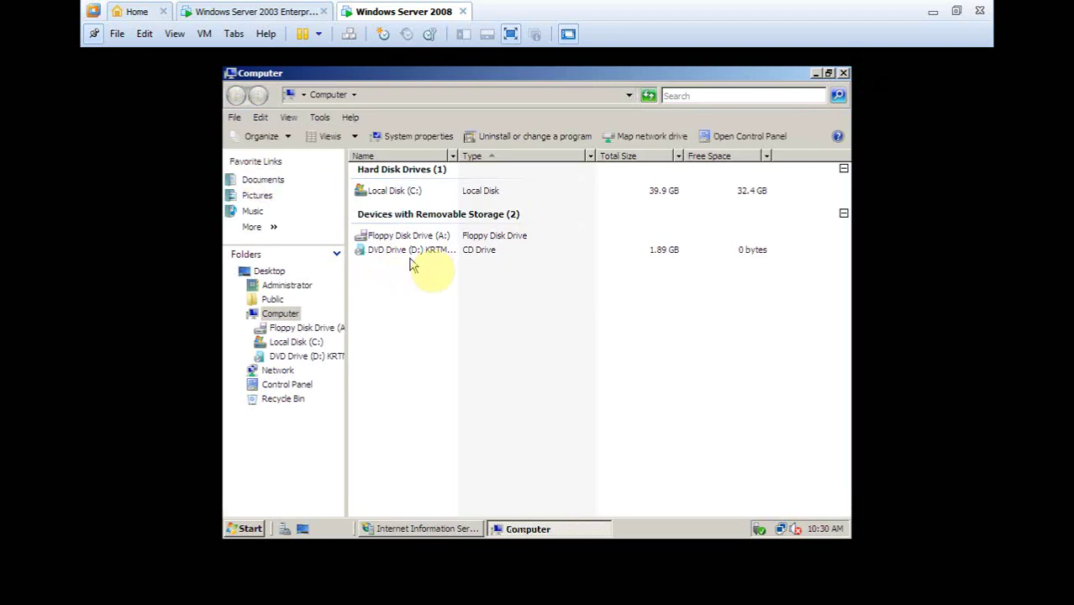
double_click(395, 191)
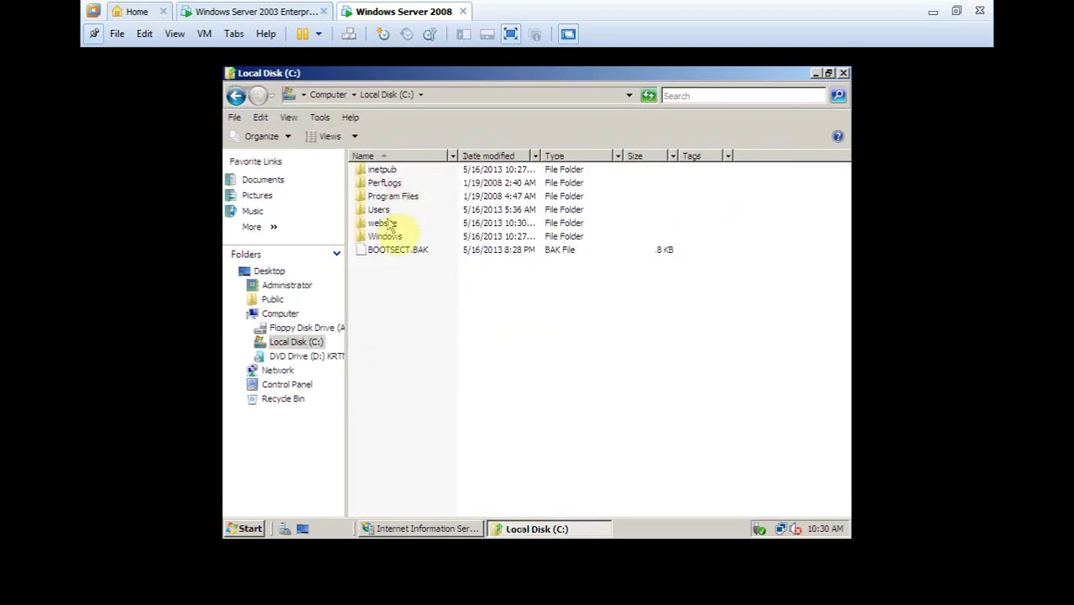
double_click(389, 223)
left_click(389, 174)
key("Return")
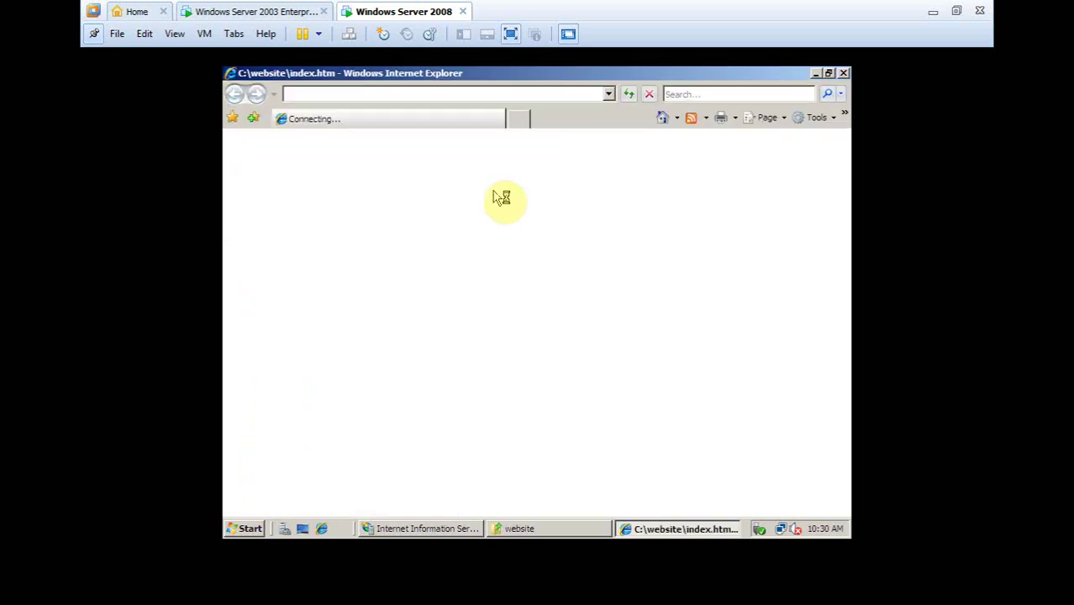
left_click(844, 74)
left_click(843, 74)
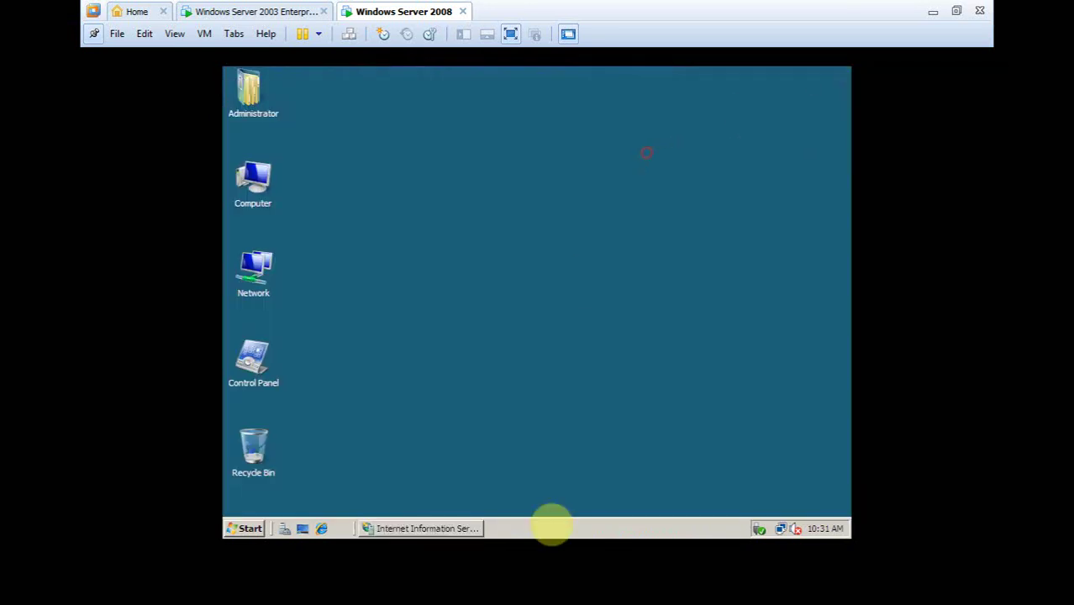
Begin adding a web site named WEB in IIS Manager with C:\website as its physical path
left_click(408, 529)
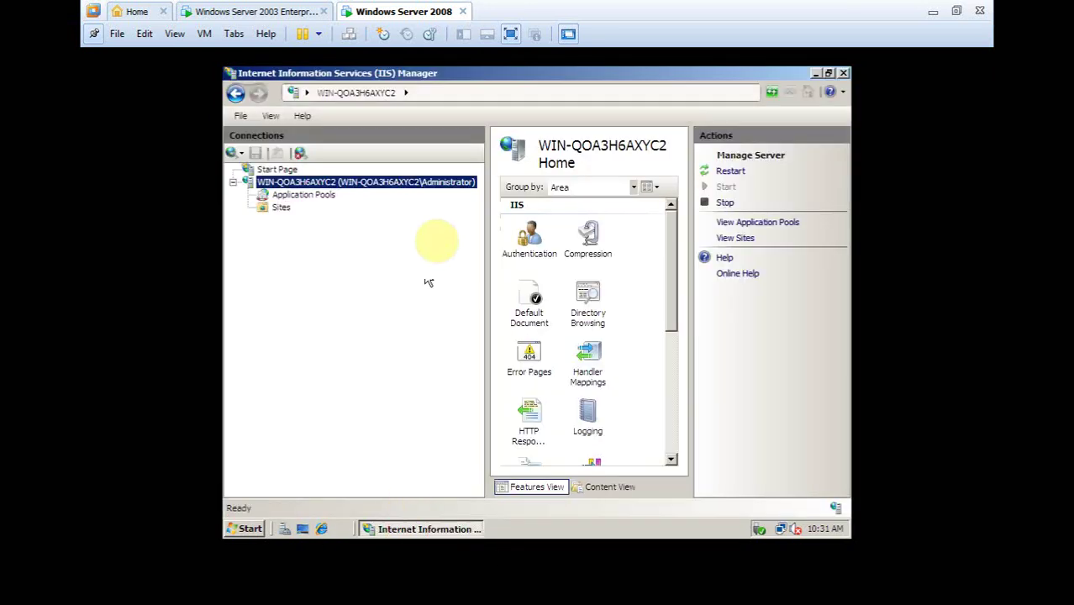
right_click(277, 208)
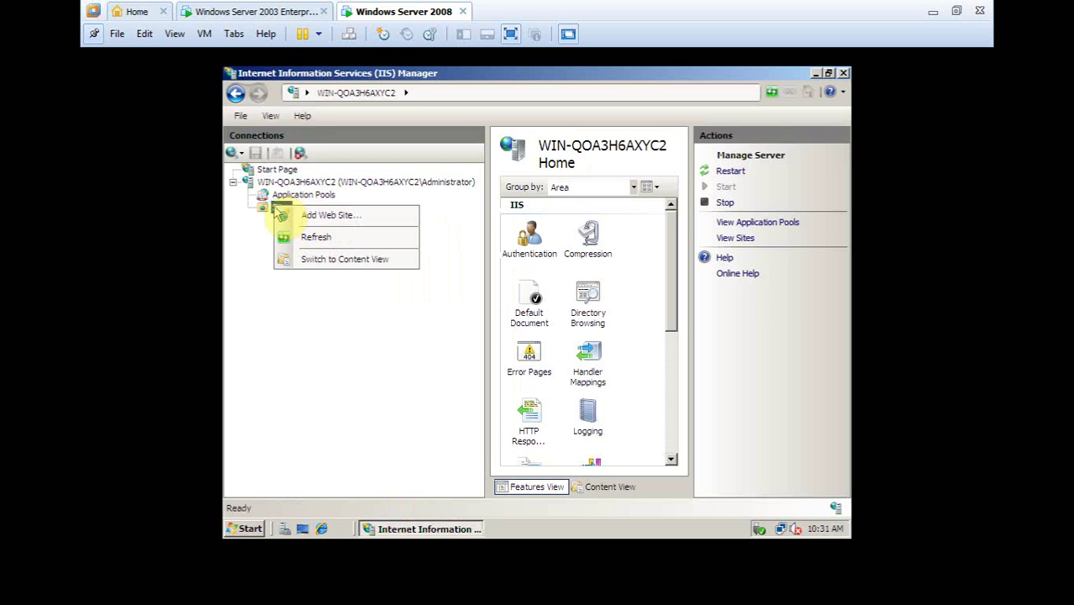
left_click(332, 215)
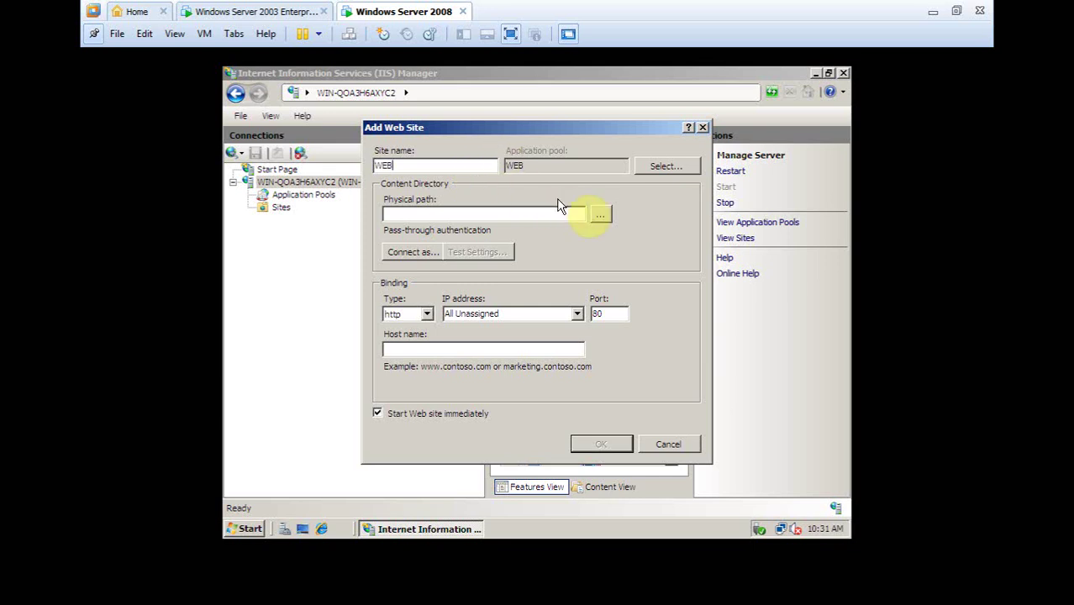
left_click(597, 215)
double_click(476, 309)
left_click(495, 352)
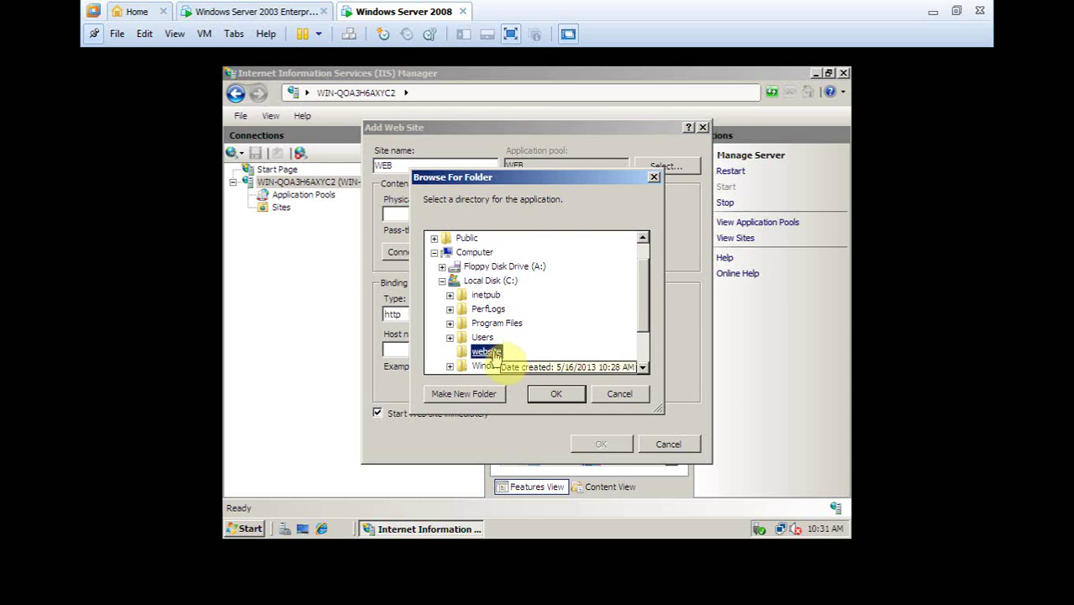
left_click(557, 395)
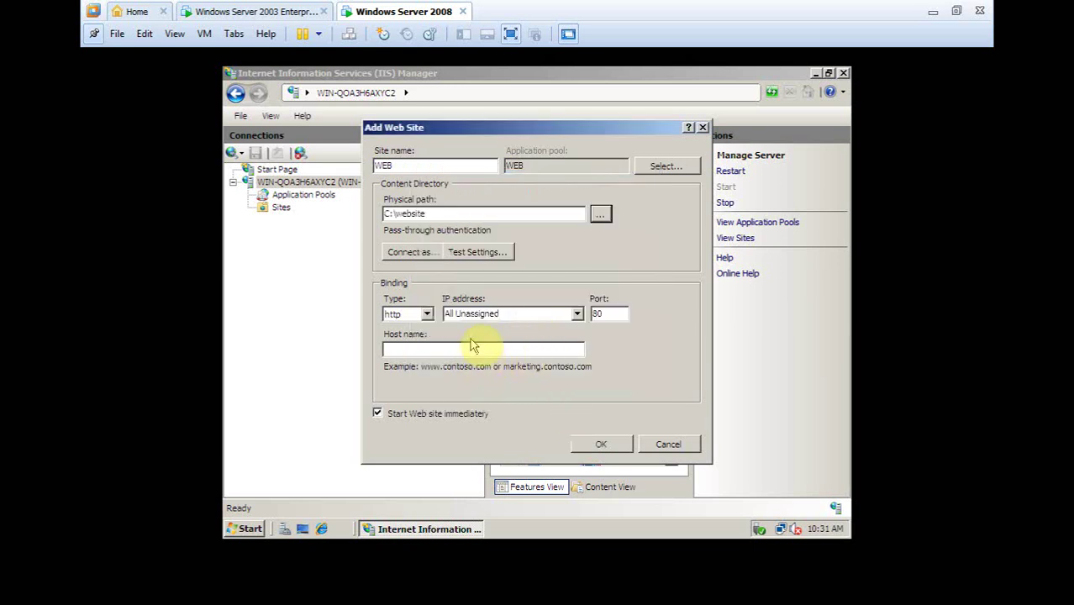
Bind the new WEB site to IP address 172.16.1.1 on http port 80 and create it
left_click(578, 313)
left_click(515, 339)
left_click(617, 313)
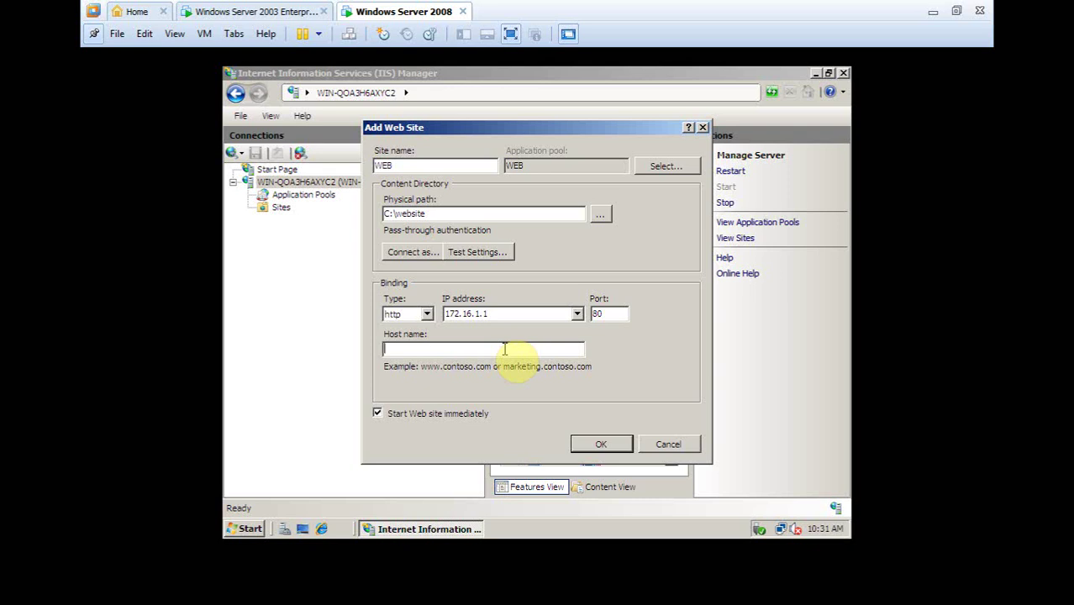
left_click(598, 450)
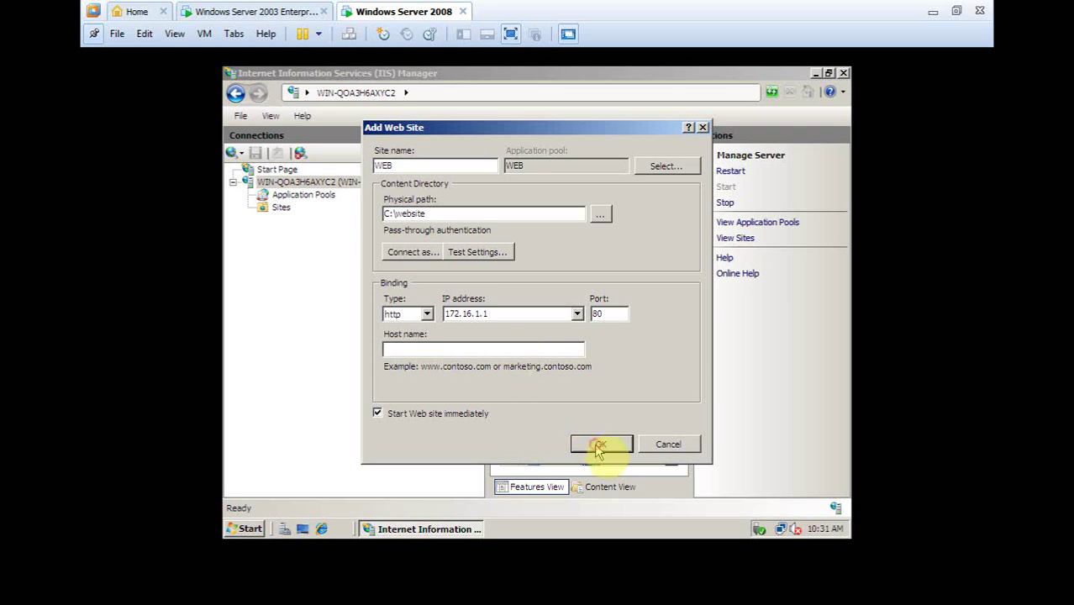
Restart the WEB site in IIS Manager
right_click(287, 223)
mouse_move(344, 337)
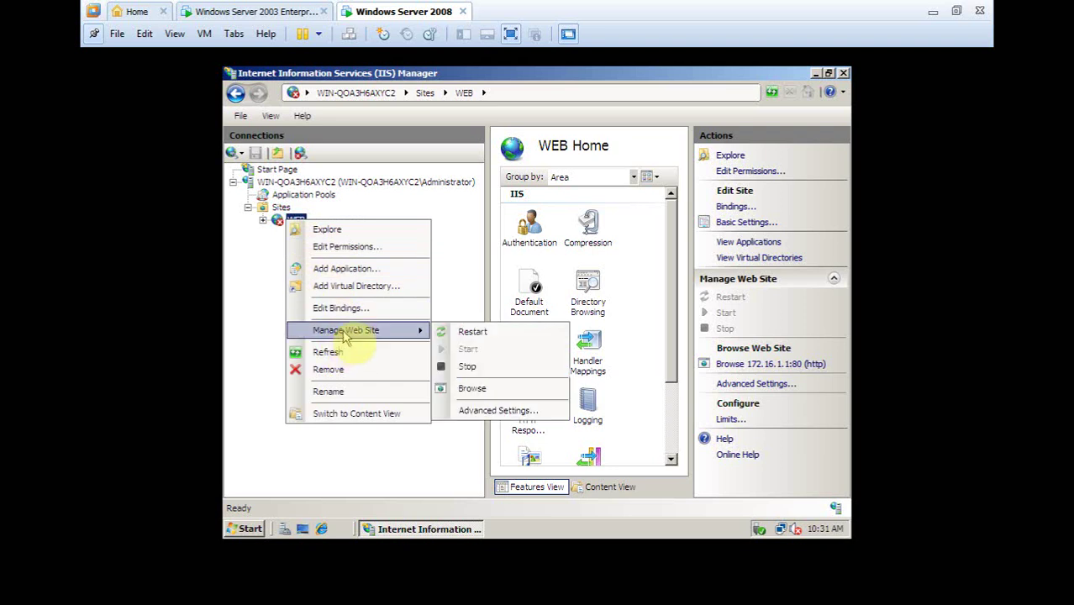
left_click(460, 333)
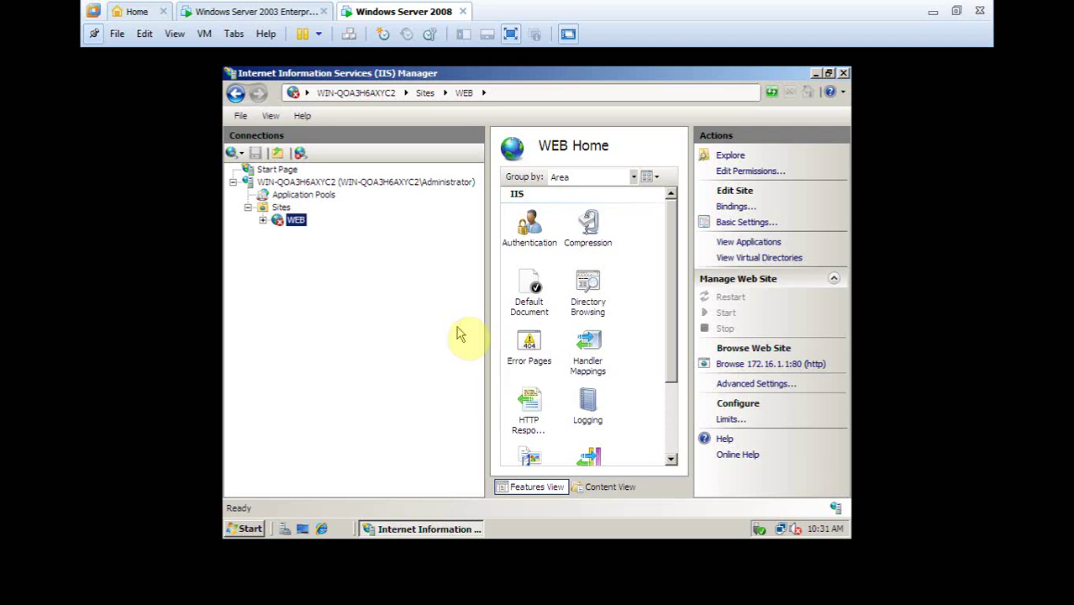
Browse the WEB site from IIS Manager to check the page it serves
right_click(285, 224)
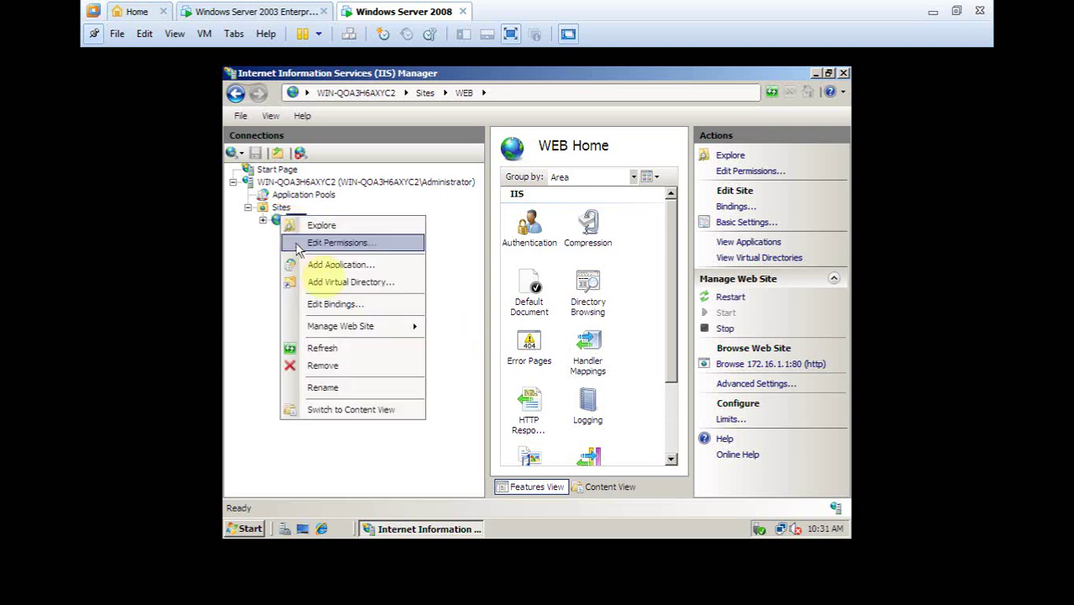
mouse_move(340, 330)
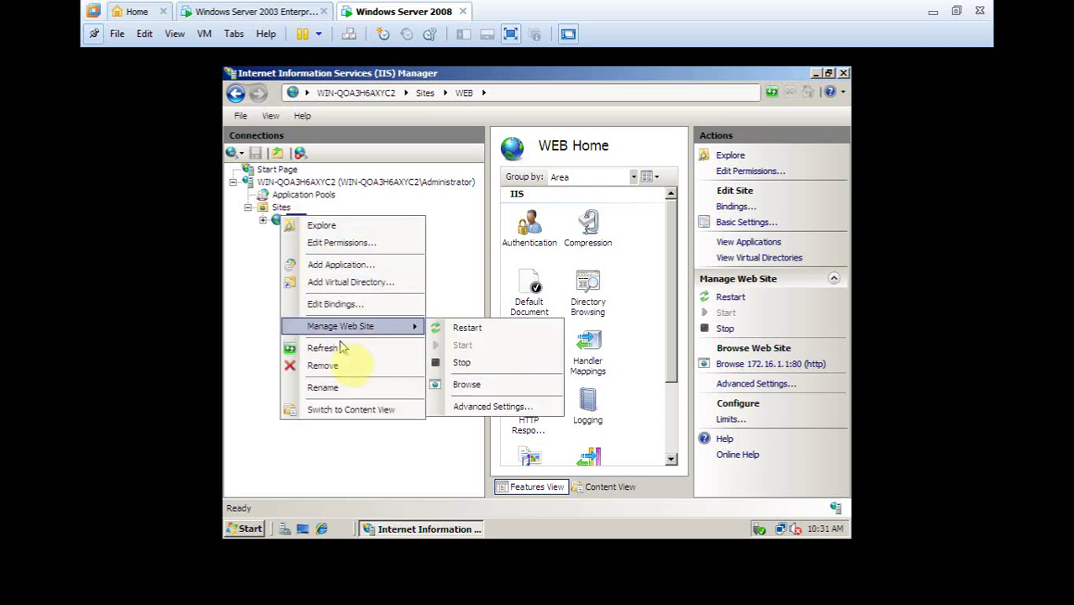
left_click(467, 384)
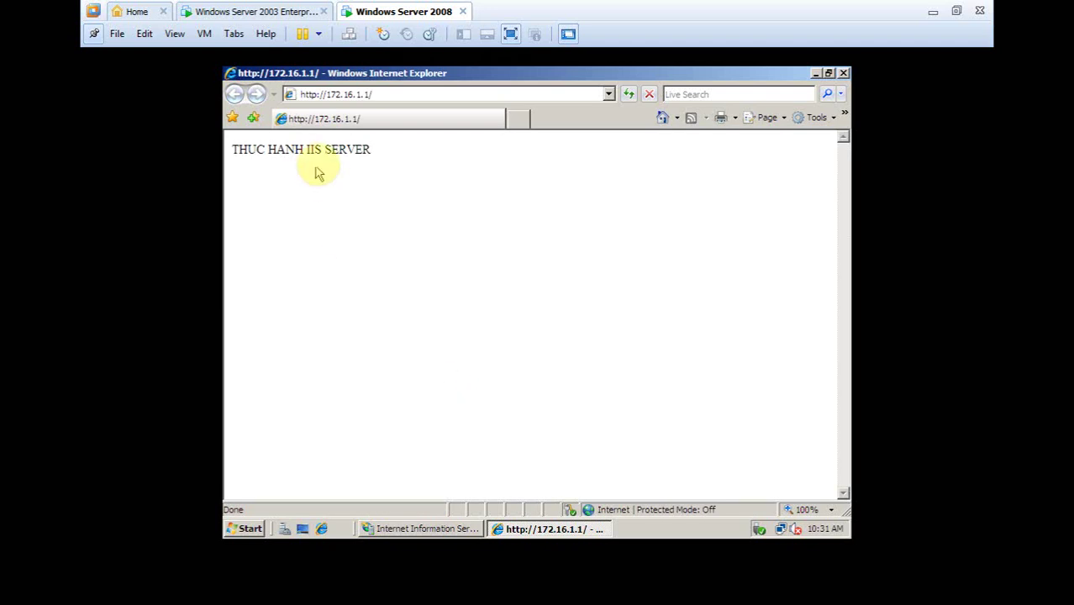
Close the browser window showing the 172.16.1.1 page and close IIS Manager
left_click(427, 301)
left_click(674, 395)
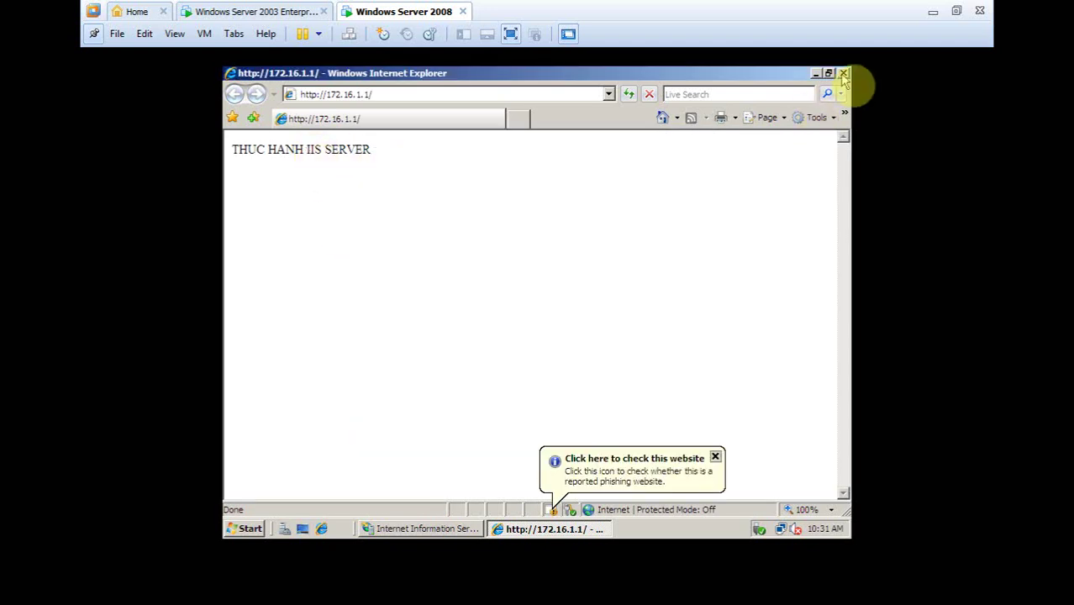
left_click(843, 74)
left_click(843, 74)
left_click(324, 529)
type("www")
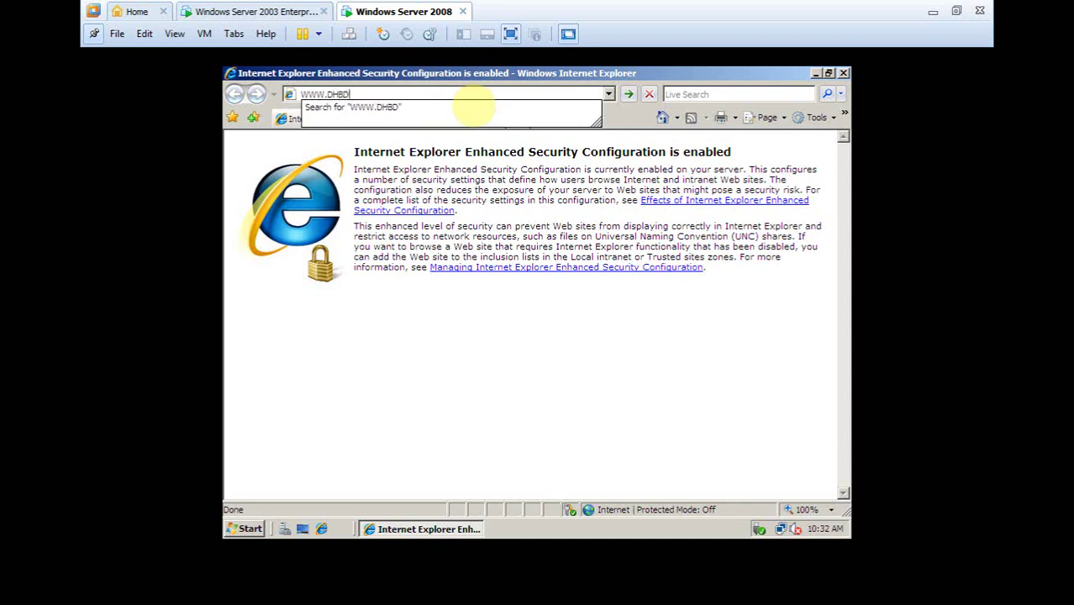
key("Return")
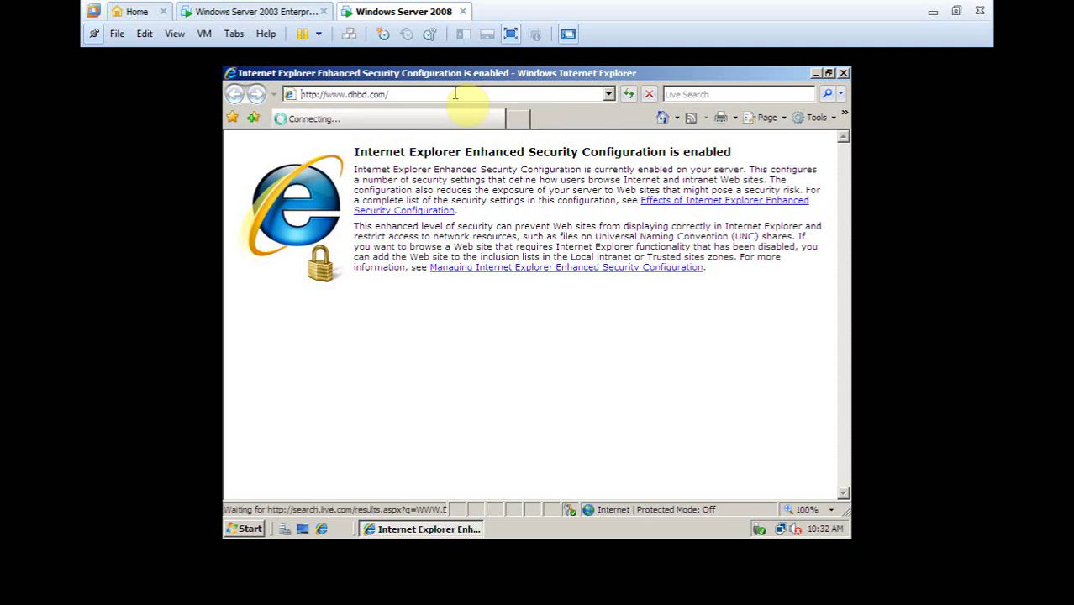
left_click(655, 311)
left_click(643, 268)
left_click(642, 411)
key("Return")
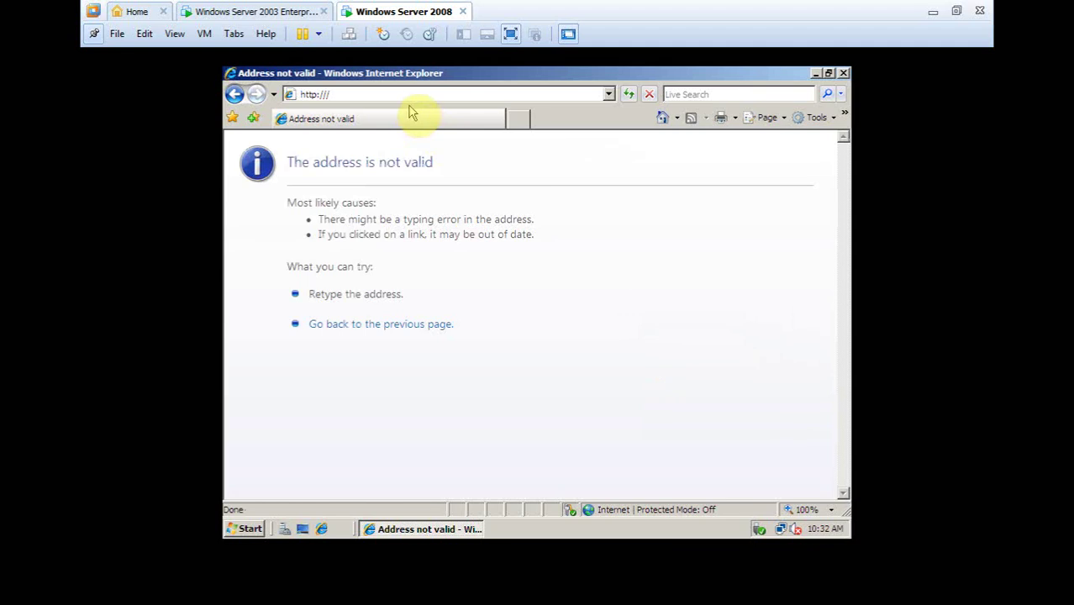
left_click(843, 74)
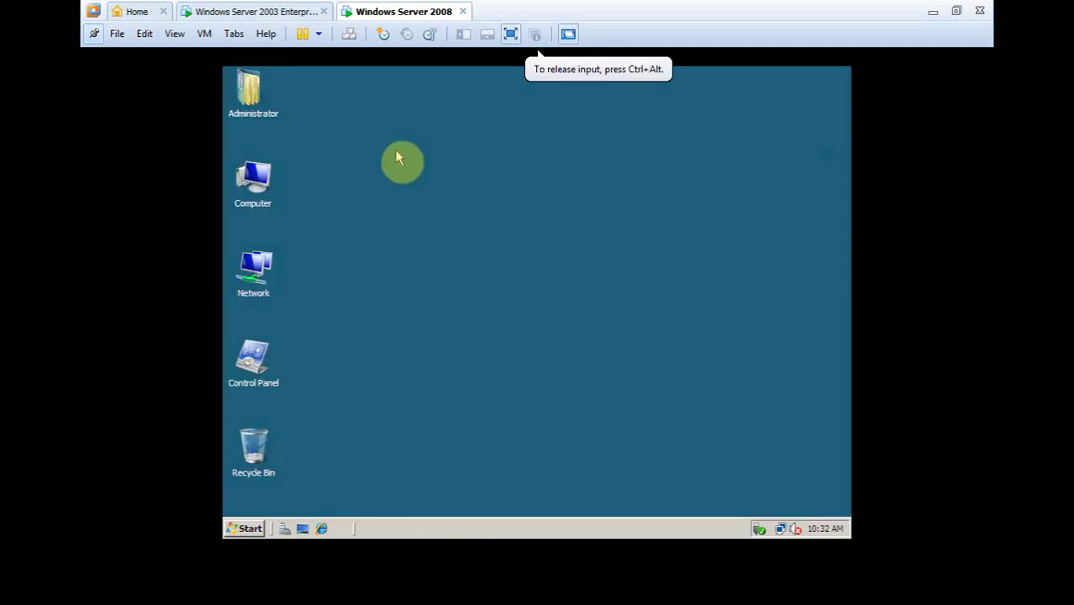
left_click(321, 529)
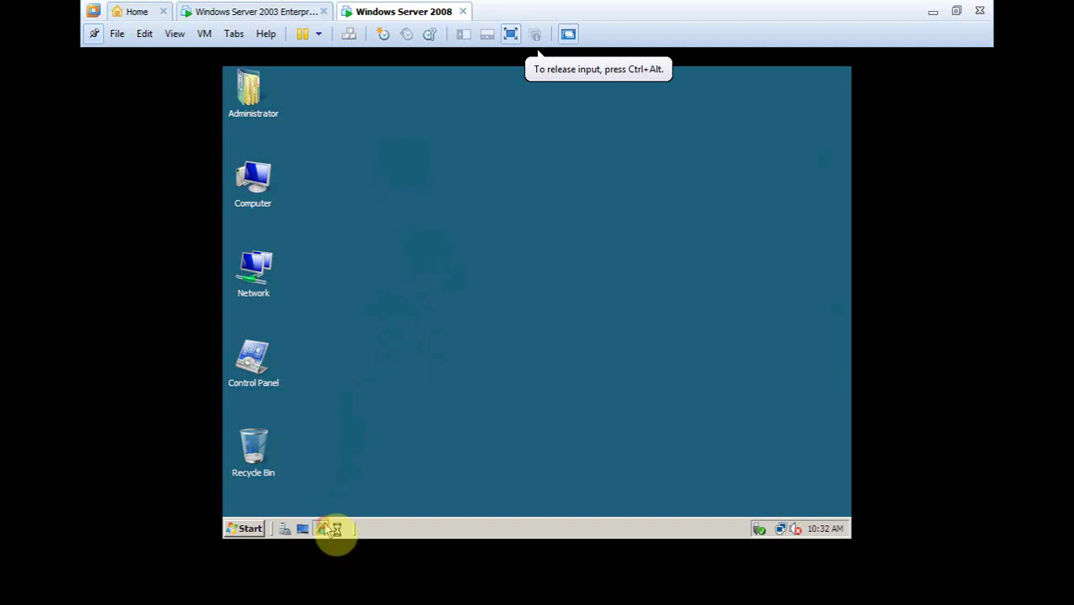
left_click(444, 94)
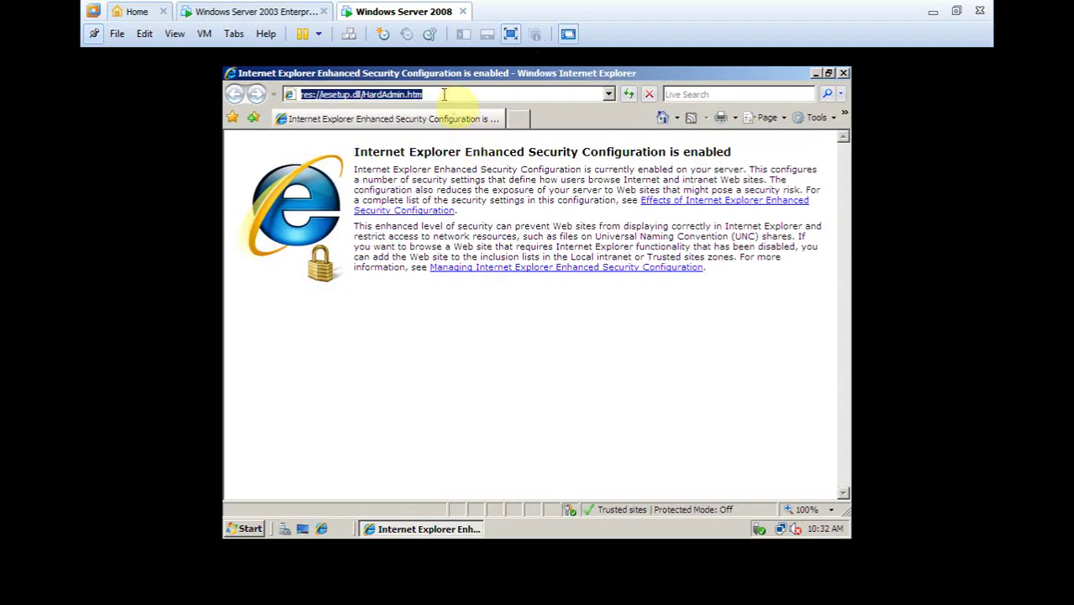
type("LO")
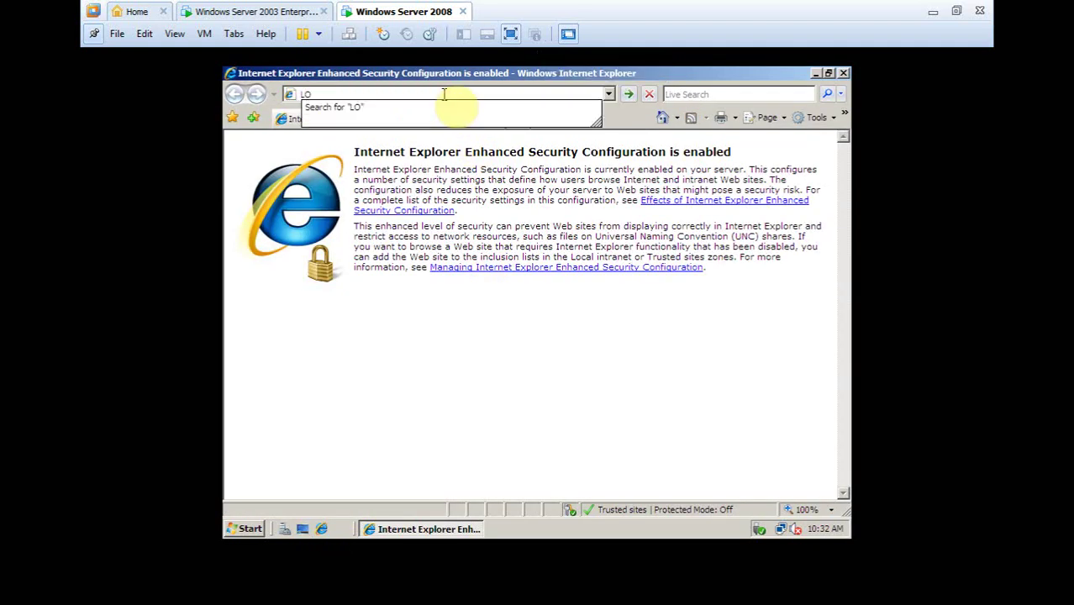
key("BackSpace")
key("BackSpace")
type("172")
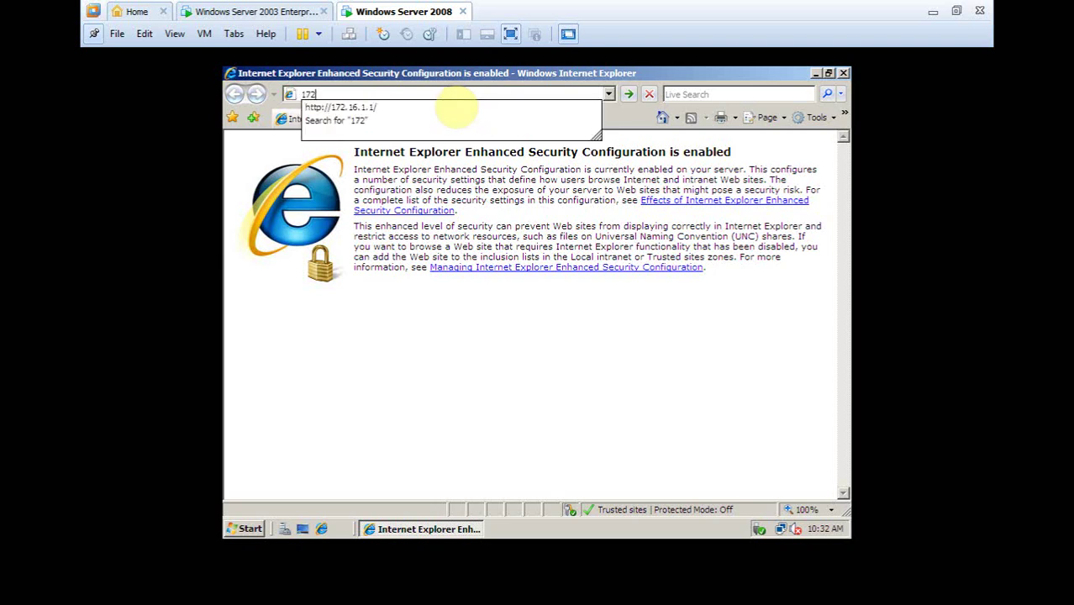
left_click(455, 108)
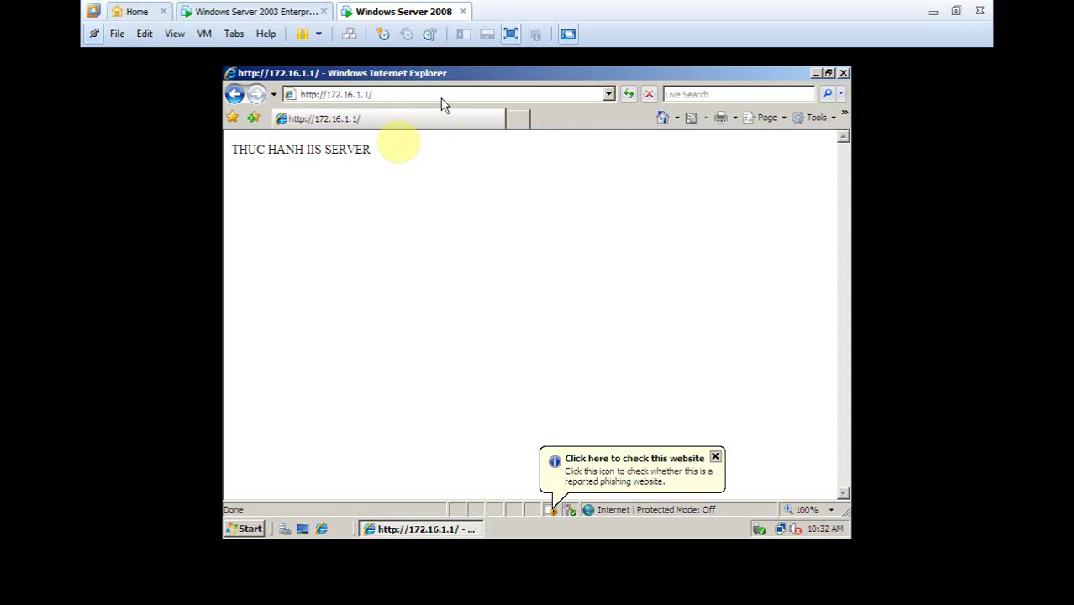
left_click(379, 95)
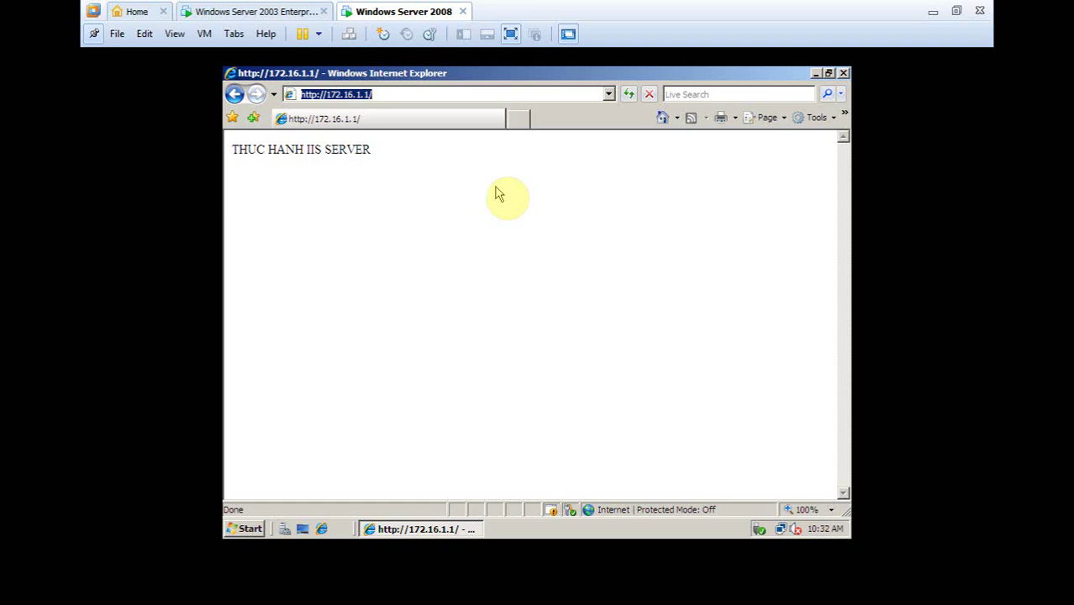
type("www")
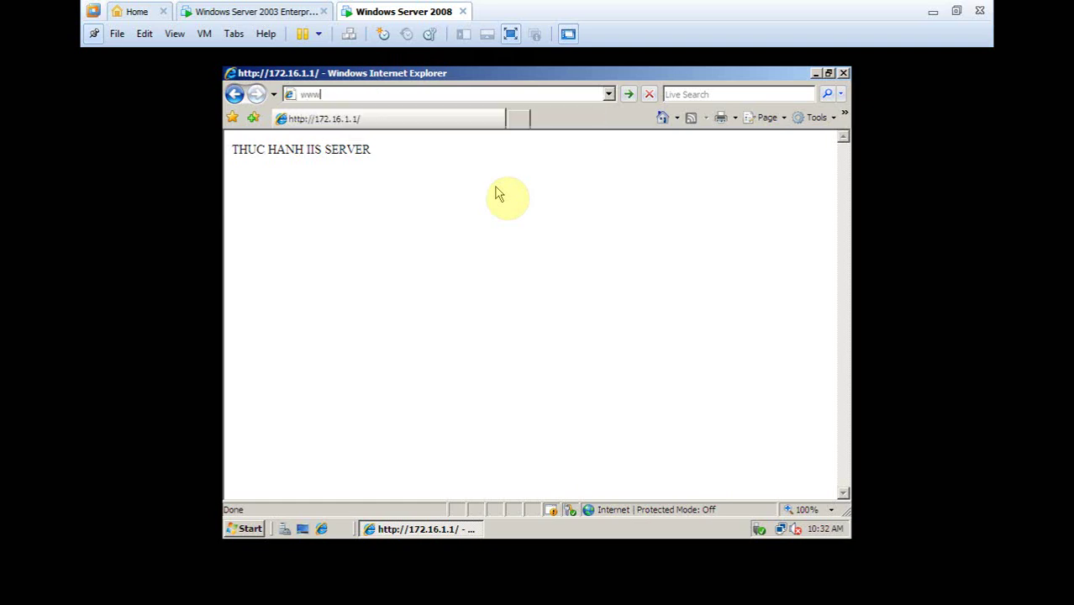
type(".dhb")
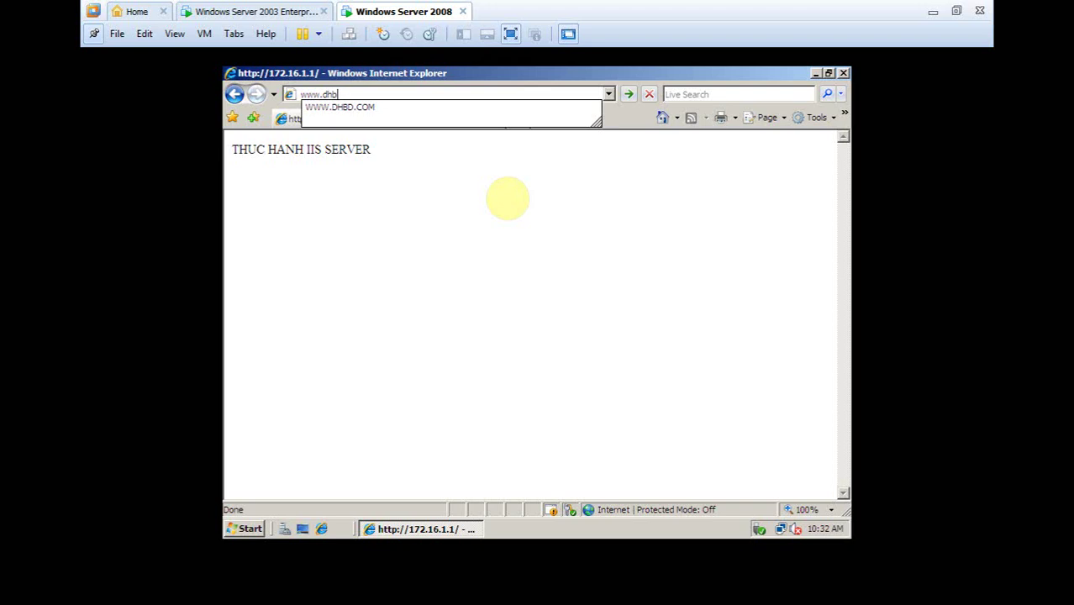
type("d.com")
key("Return")
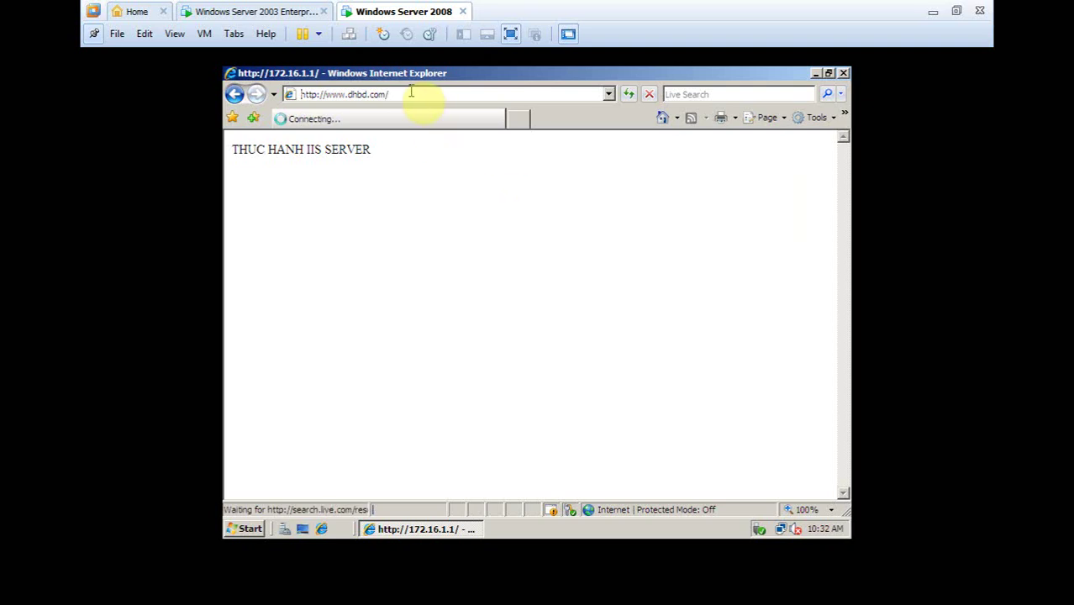
left_click_drag(410, 92, 287, 112)
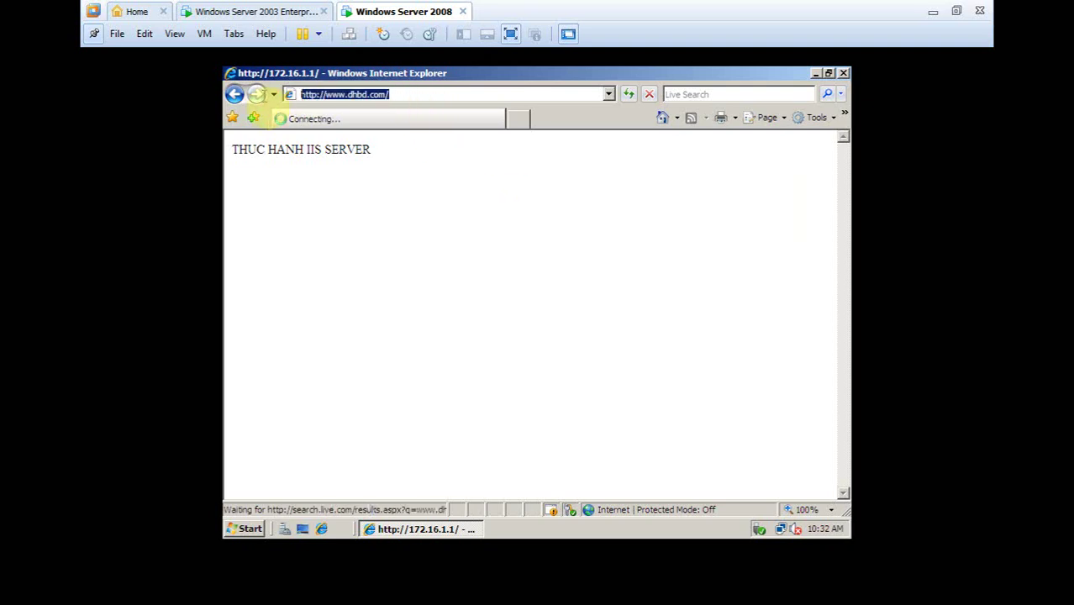
Try to load the fpt.dhbd.com alias in the browser and close the window
left_click(343, 94)
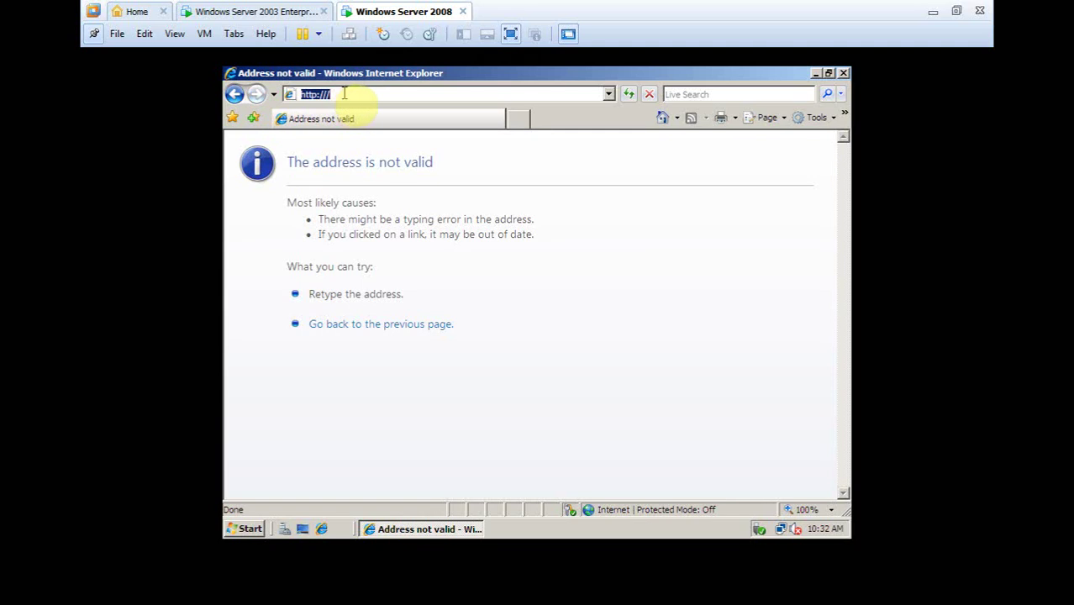
type("fpt.dhb")
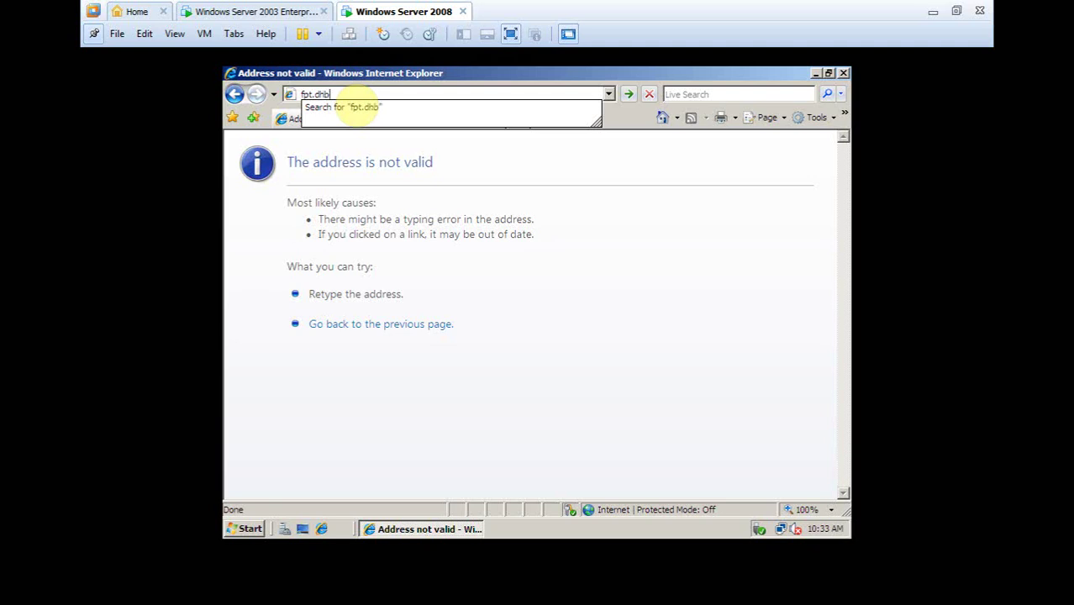
type("d.com")
key("Return")
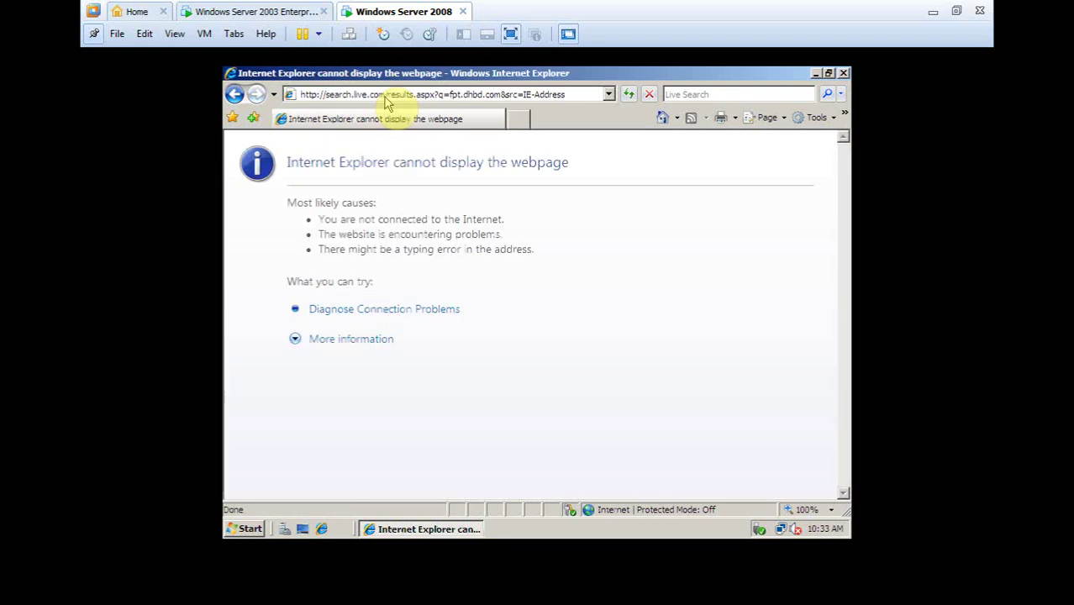
left_click(843, 74)
Open DNS Manager and check the 172.16.1.1 pointer record in the 1.16.172.in-addr.arpa reverse lookup zone
left_click(252, 529)
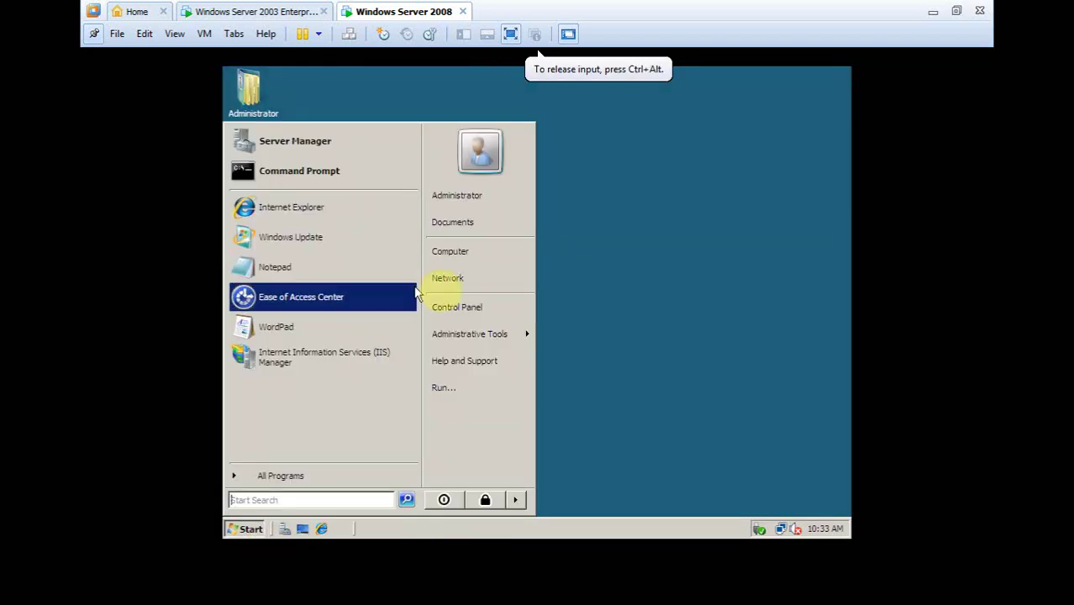
mouse_move(499, 346)
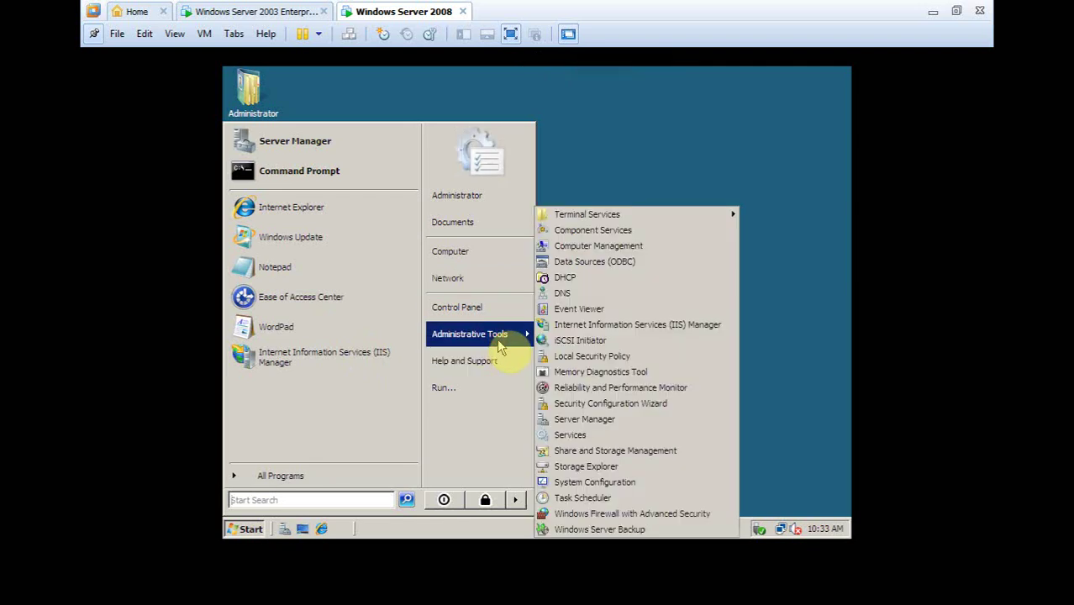
left_click(567, 294)
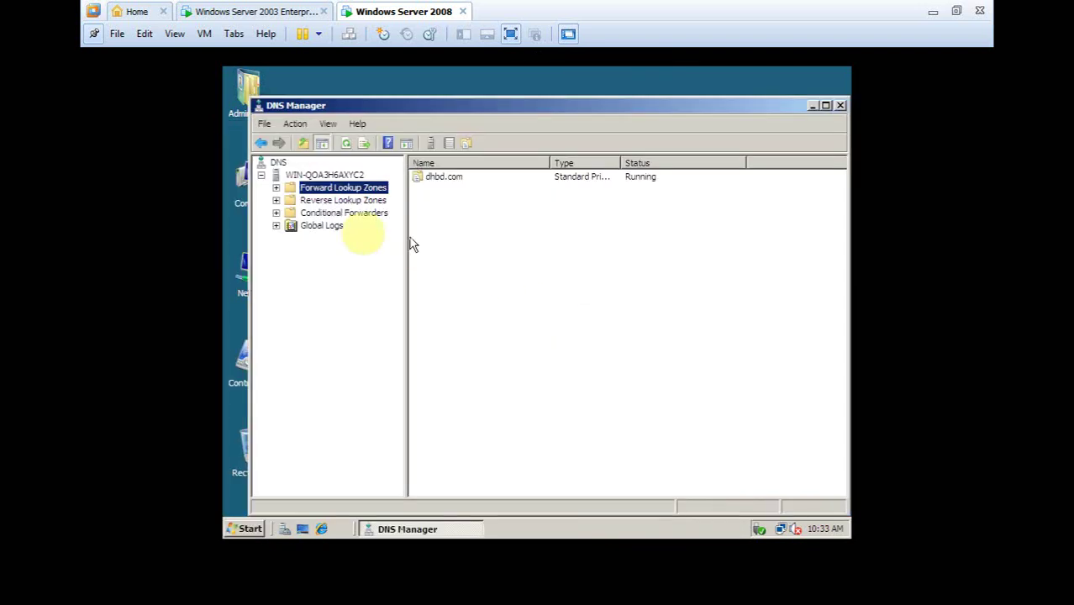
double_click(328, 199)
left_click(357, 212)
left_click(443, 207)
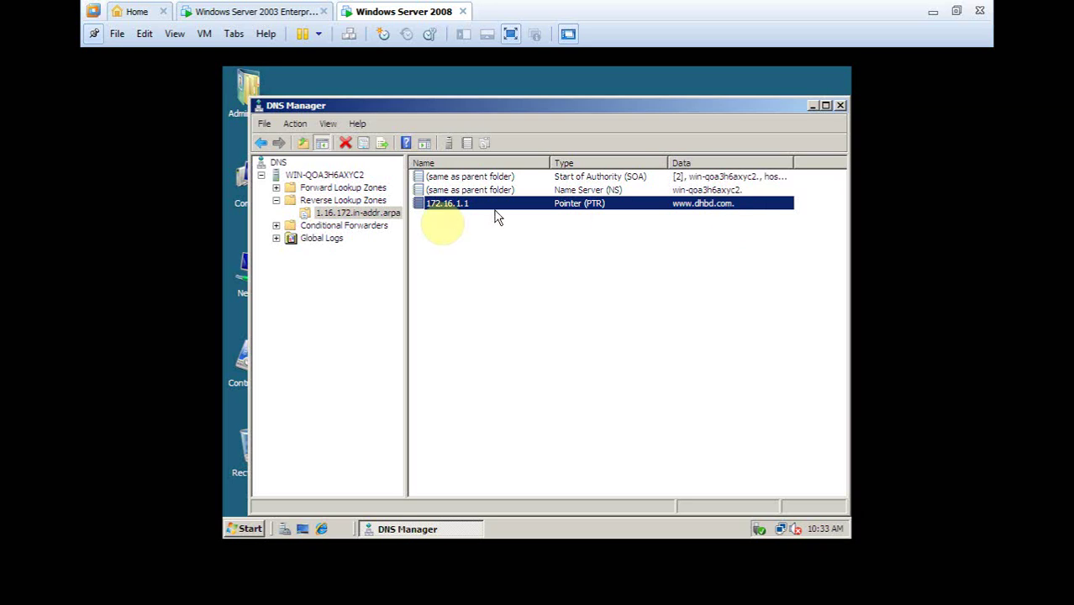
Review the records of the dhbd.com forward lookup zone and inspect the www host record's properties
left_click(353, 202)
double_click(345, 188)
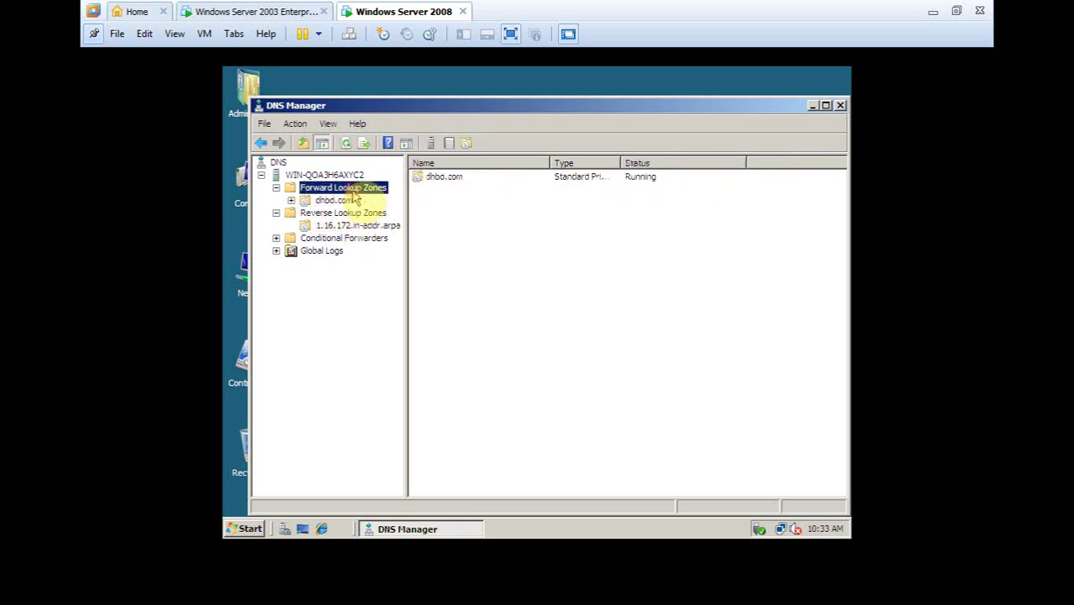
left_click(333, 200)
left_click(476, 206)
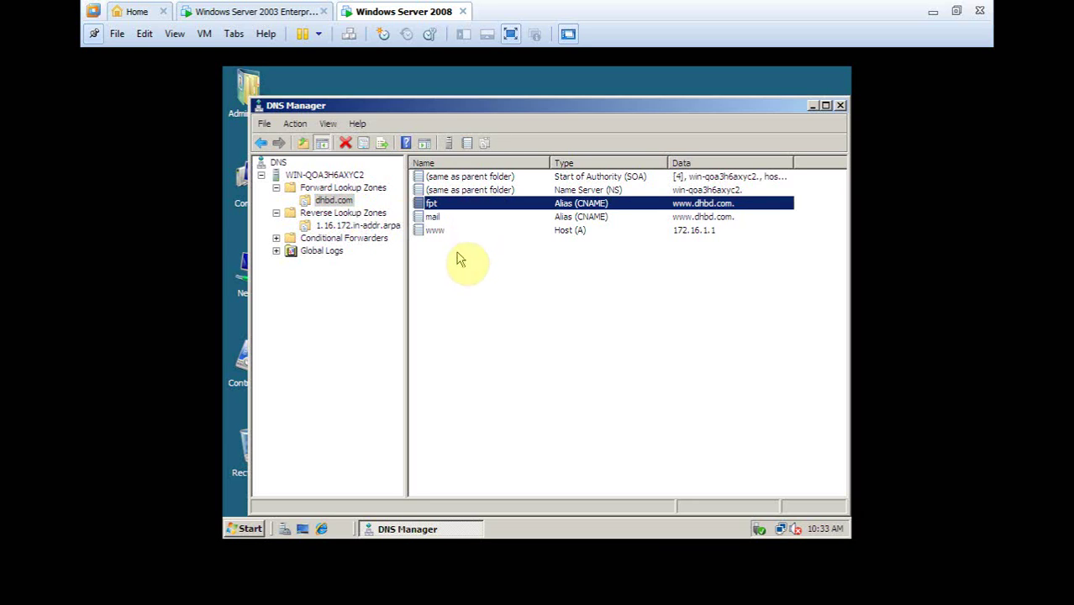
left_click(442, 232)
double_click(443, 232)
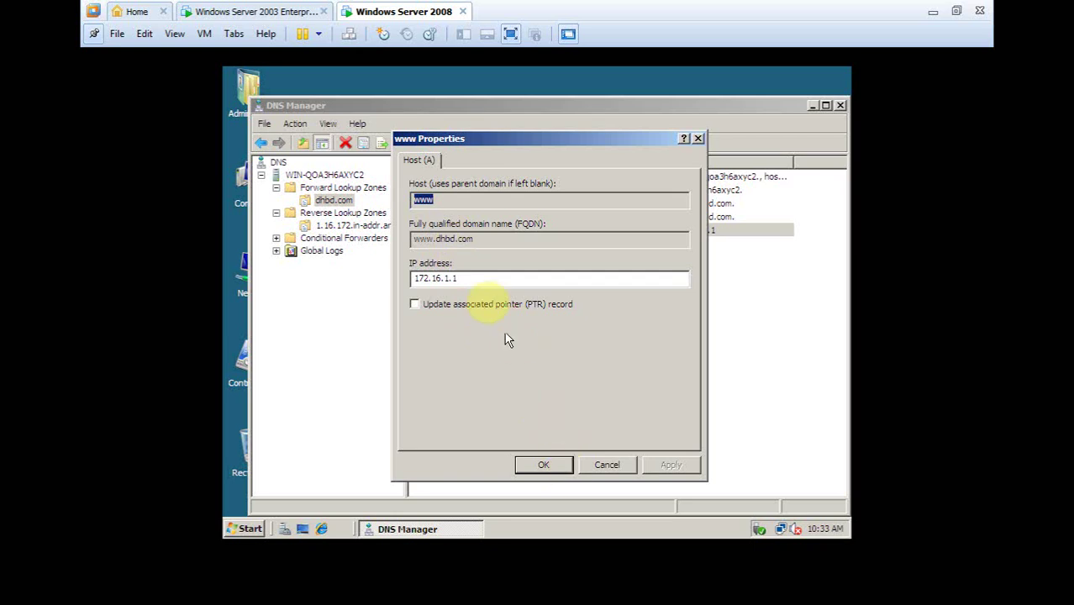
left_click_drag(491, 239, 376, 241)
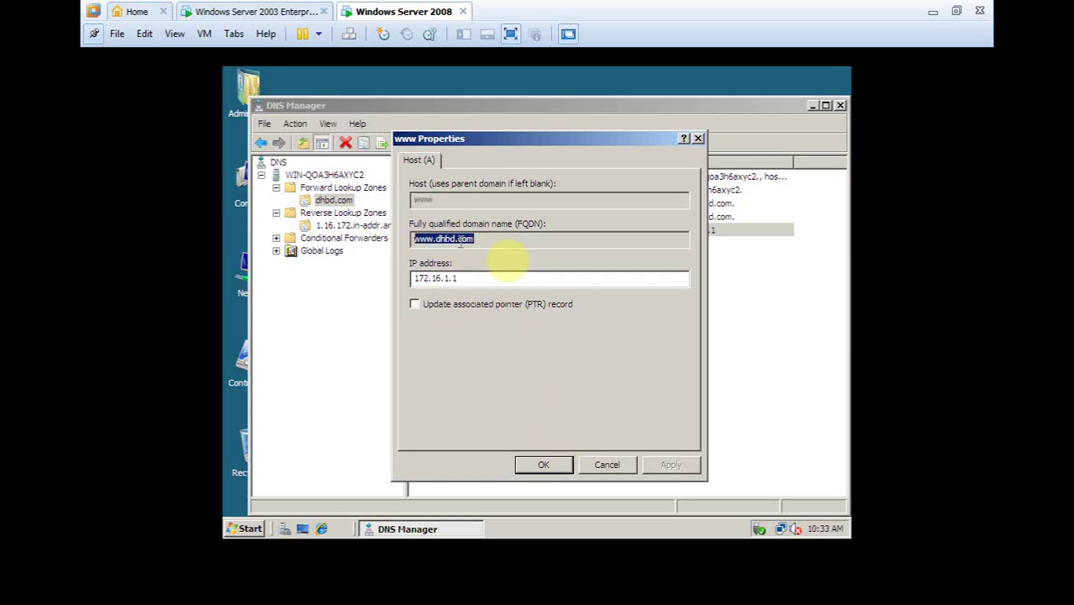
left_click(563, 465)
left_click(288, 15)
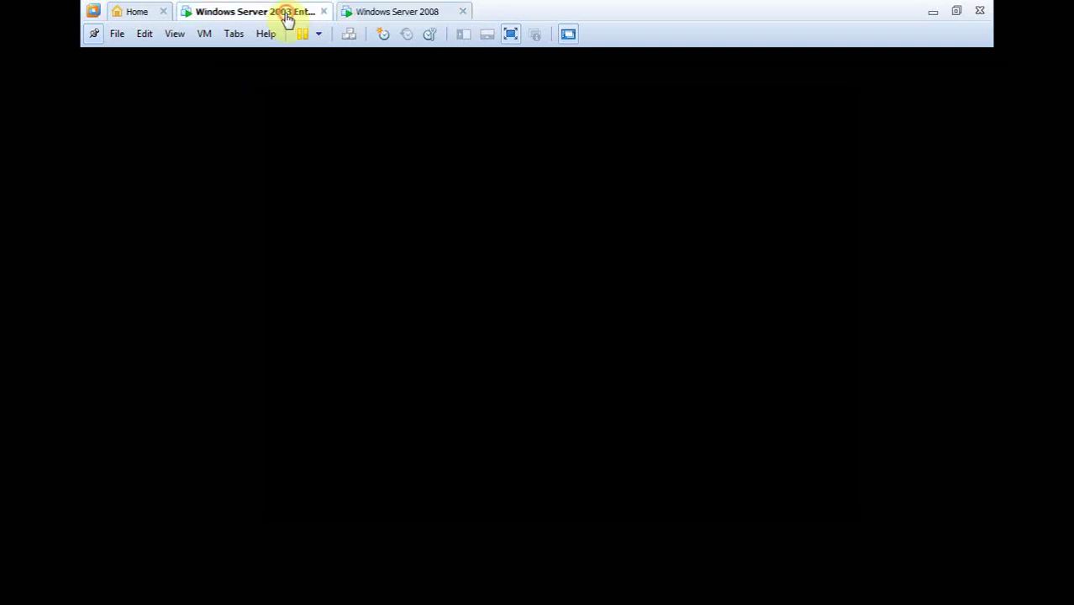
left_click(542, 336)
left_click(450, 129)
left_click(407, 129)
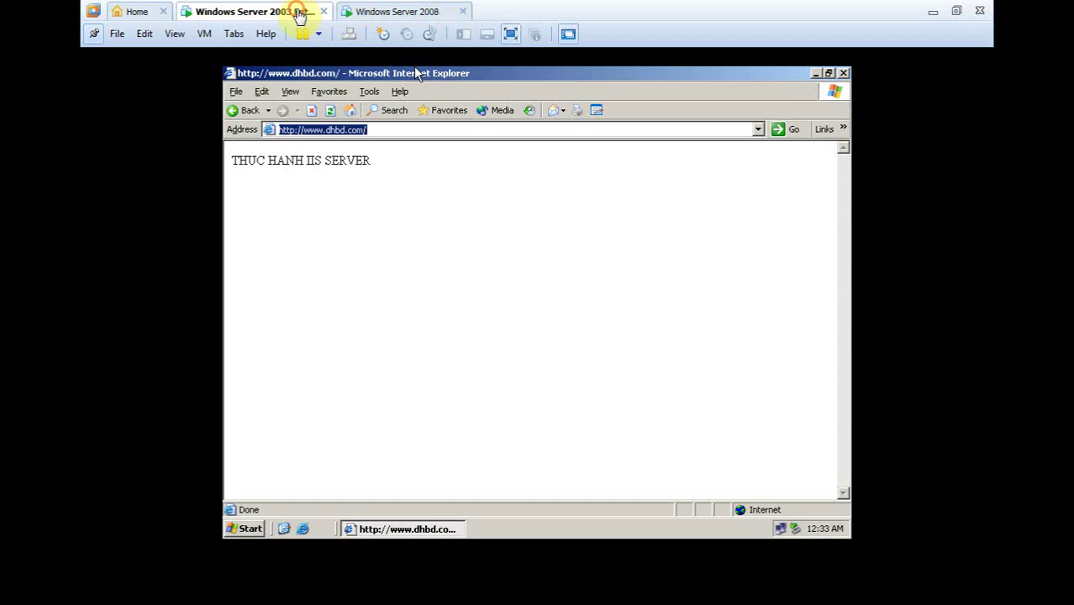
left_click(382, 116)
left_click(377, 129)
left_click_drag(376, 129, 284, 128)
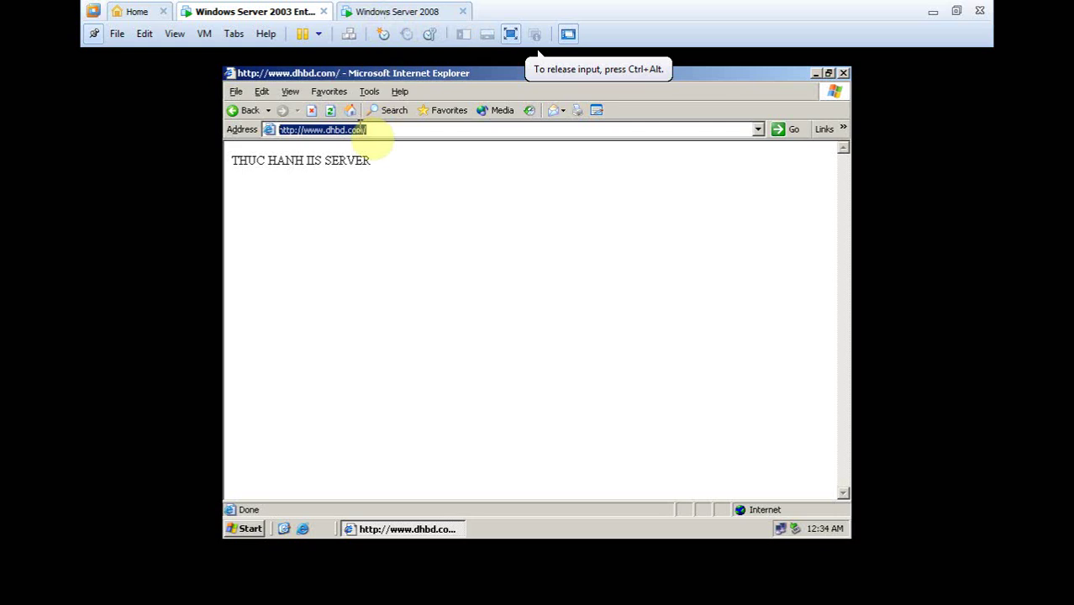
type("fpt")
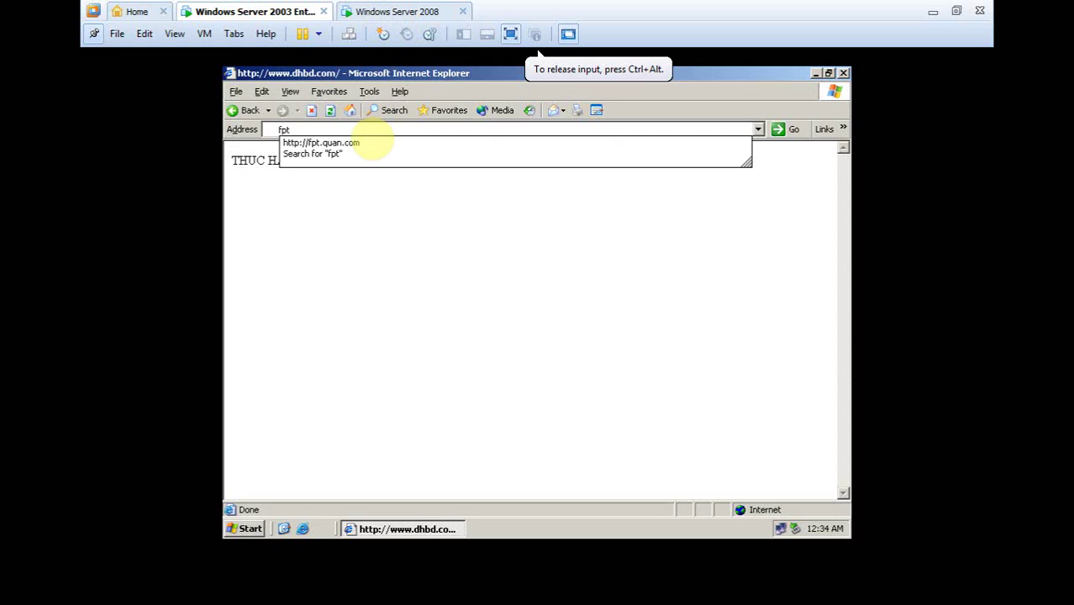
key("Down")
key("Return")
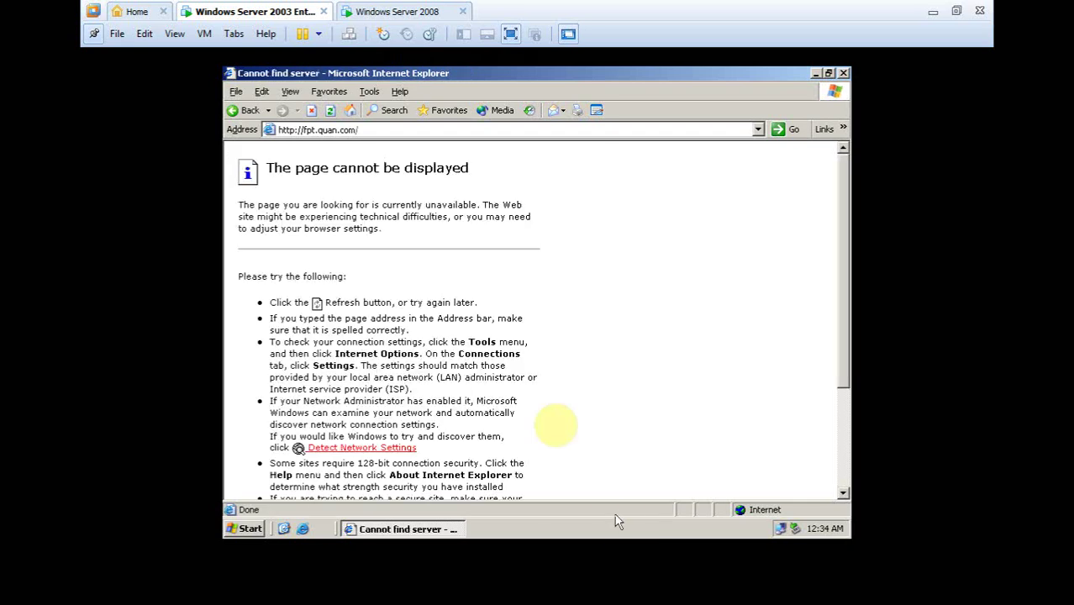
left_click(363, 129)
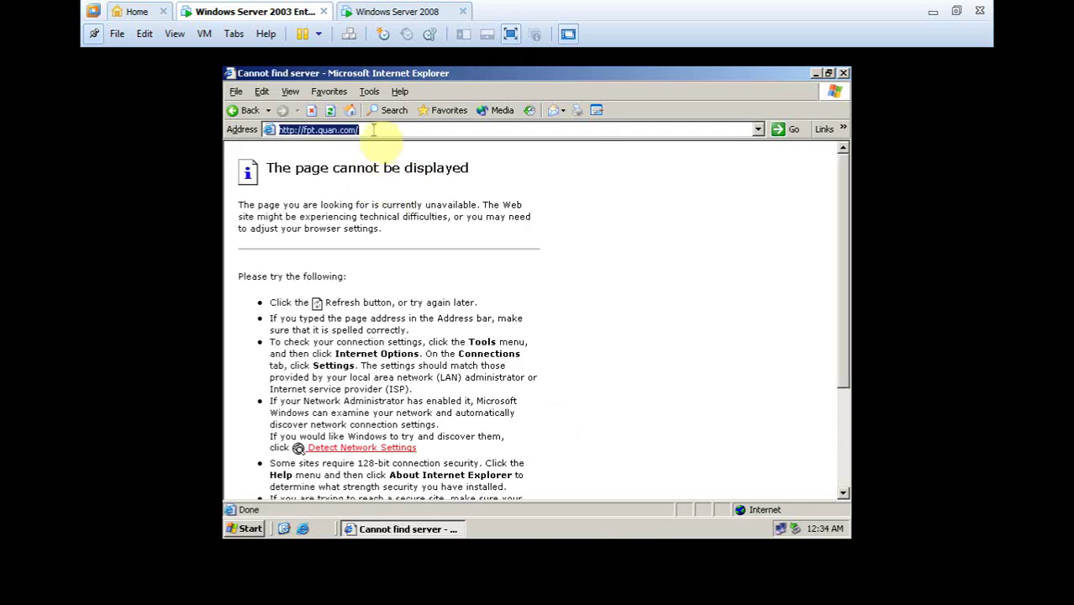
left_click(363, 129)
left_click(225, 122)
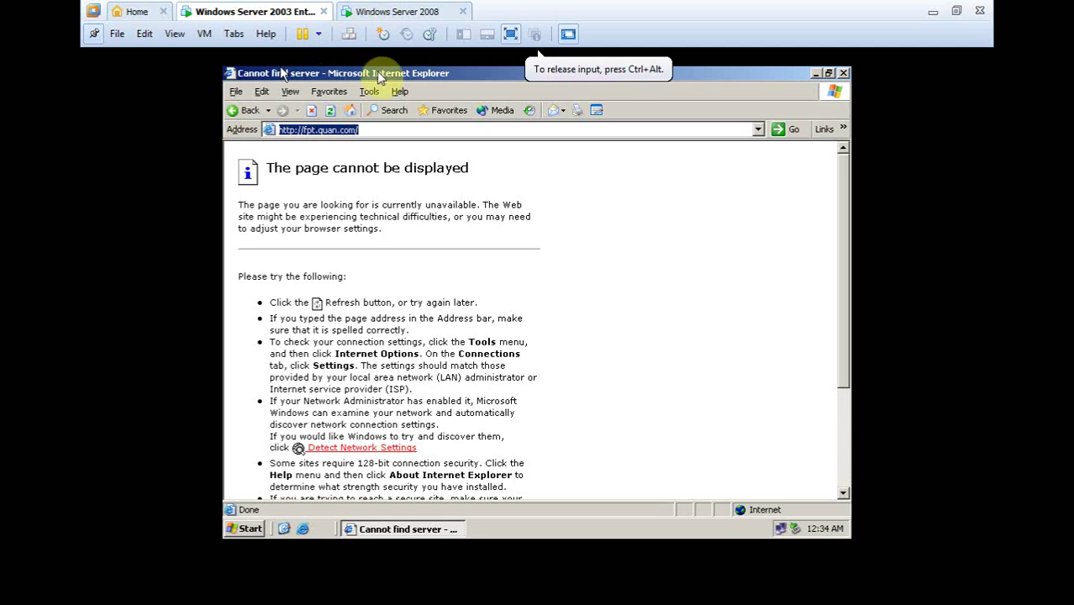
type("w")
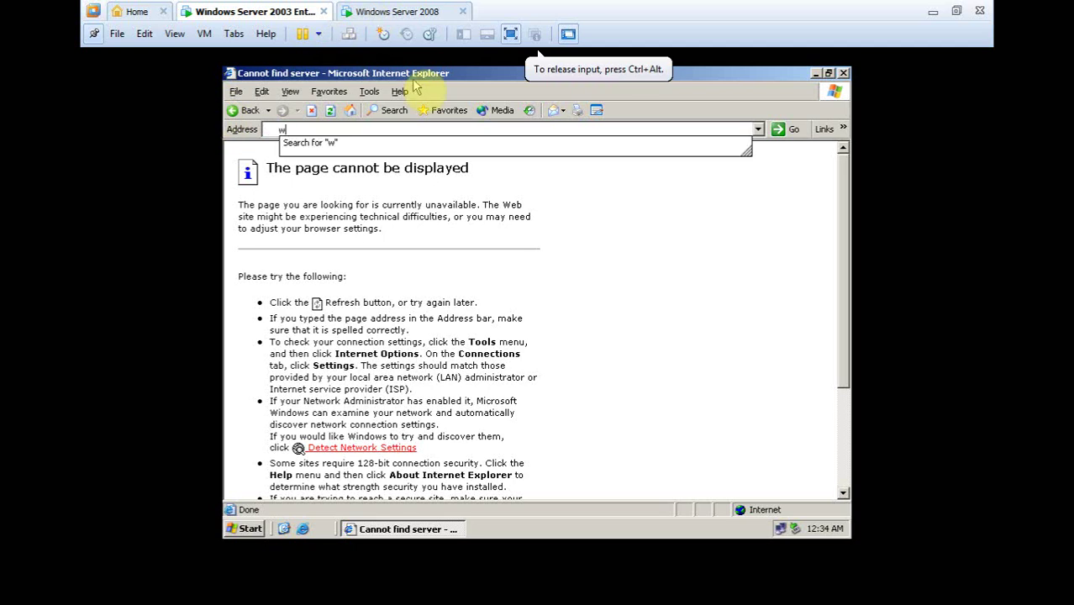
type("ww")
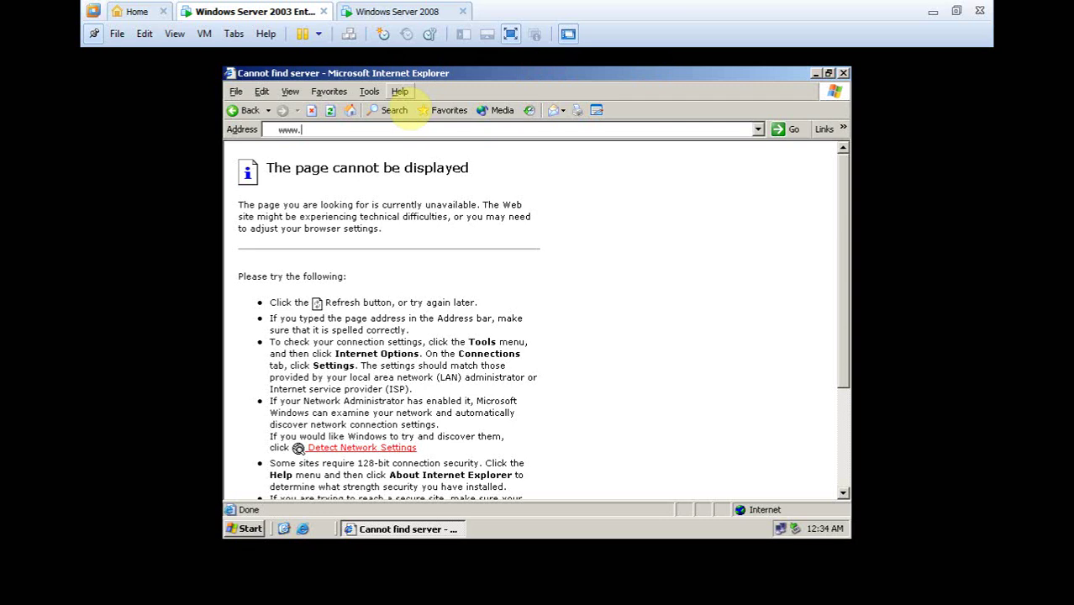
type(".dh")
key("Down")
key("Return")
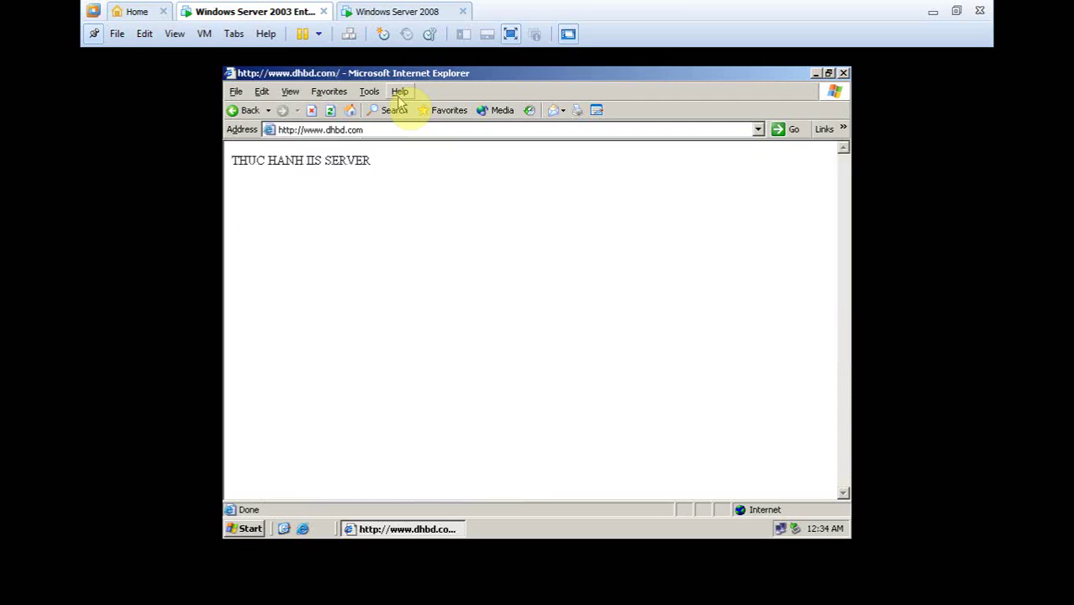
Close the client's browser and take VMware Workstation out of full-screen mode
left_click(843, 73)
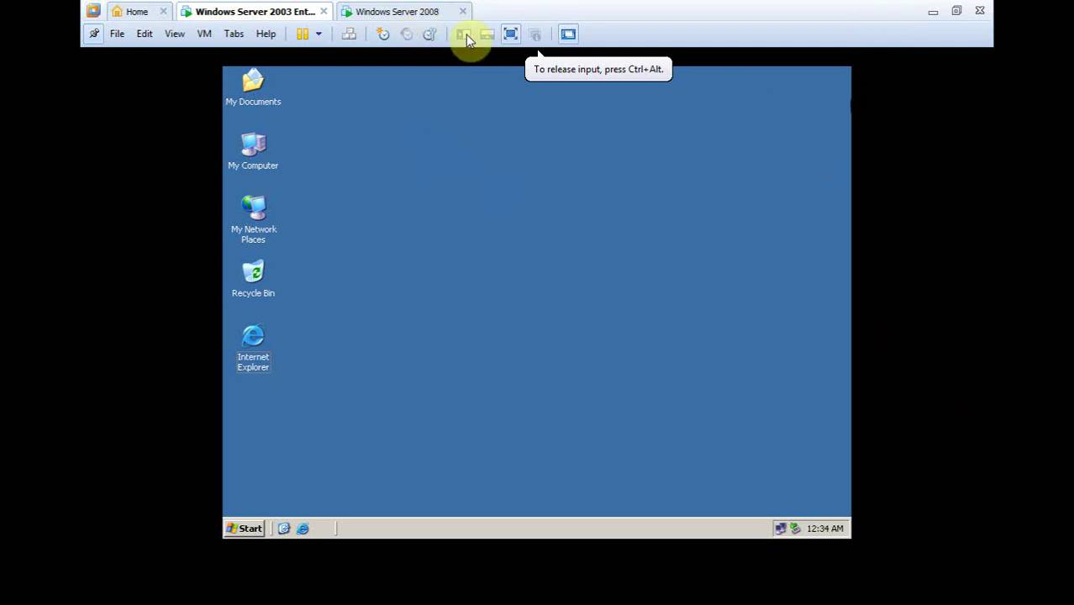
left_click(510, 35)
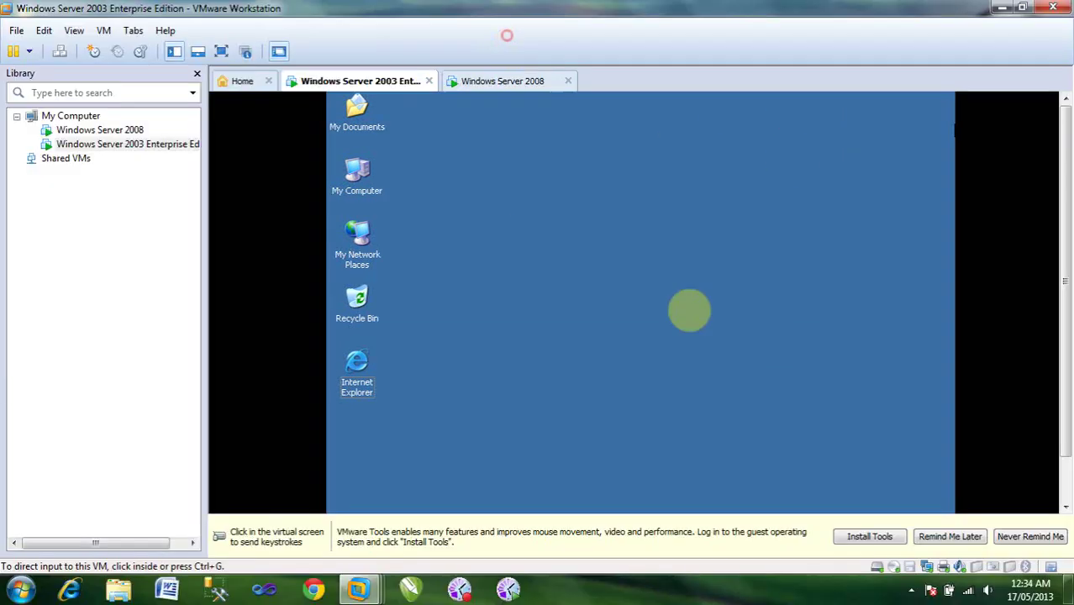
left_click(912, 590)
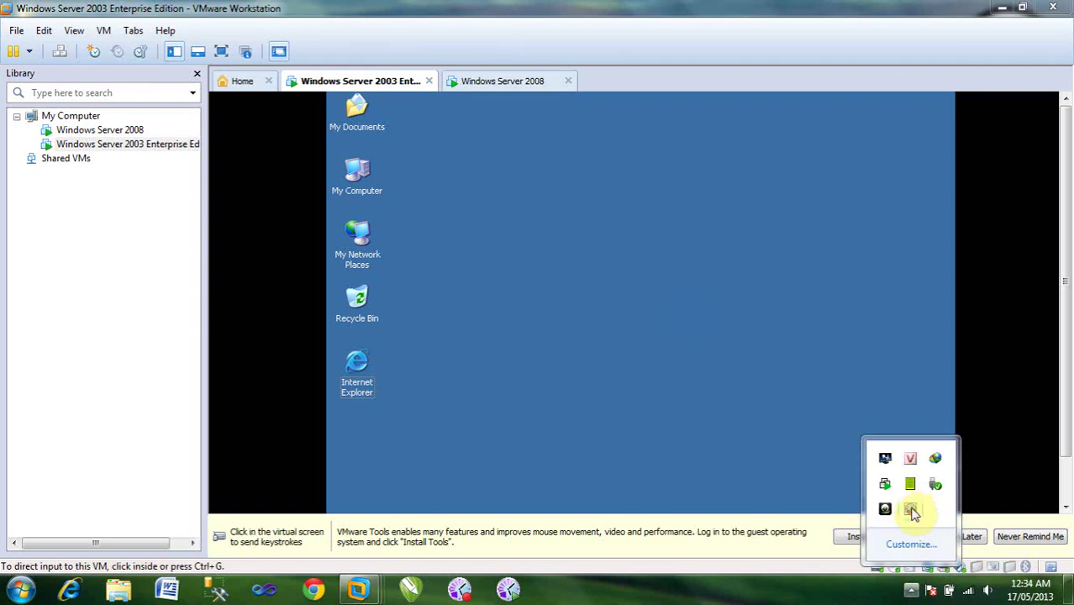
right_click(910, 510)
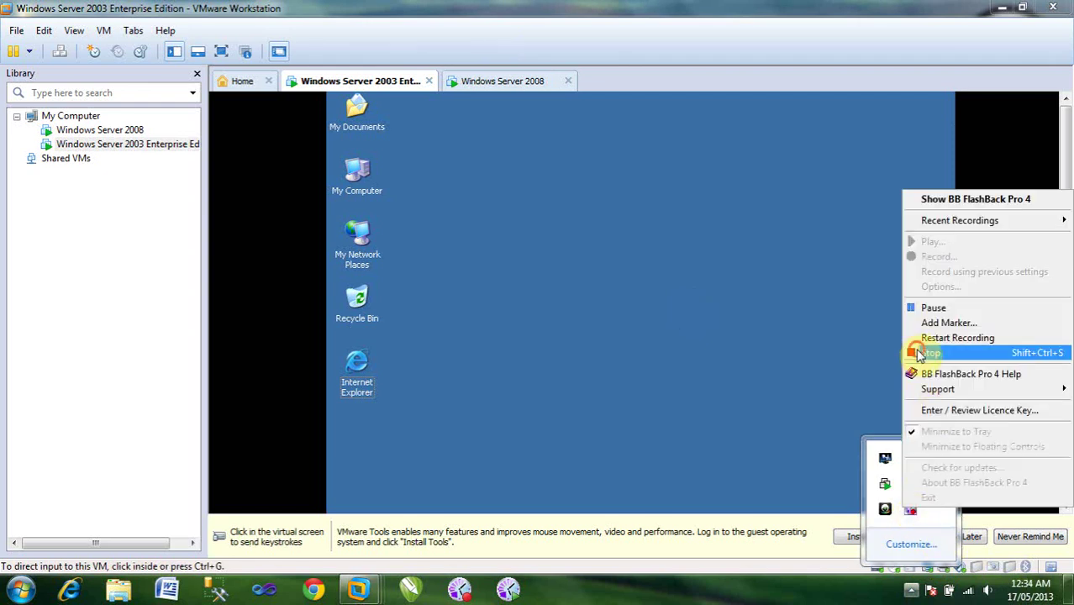